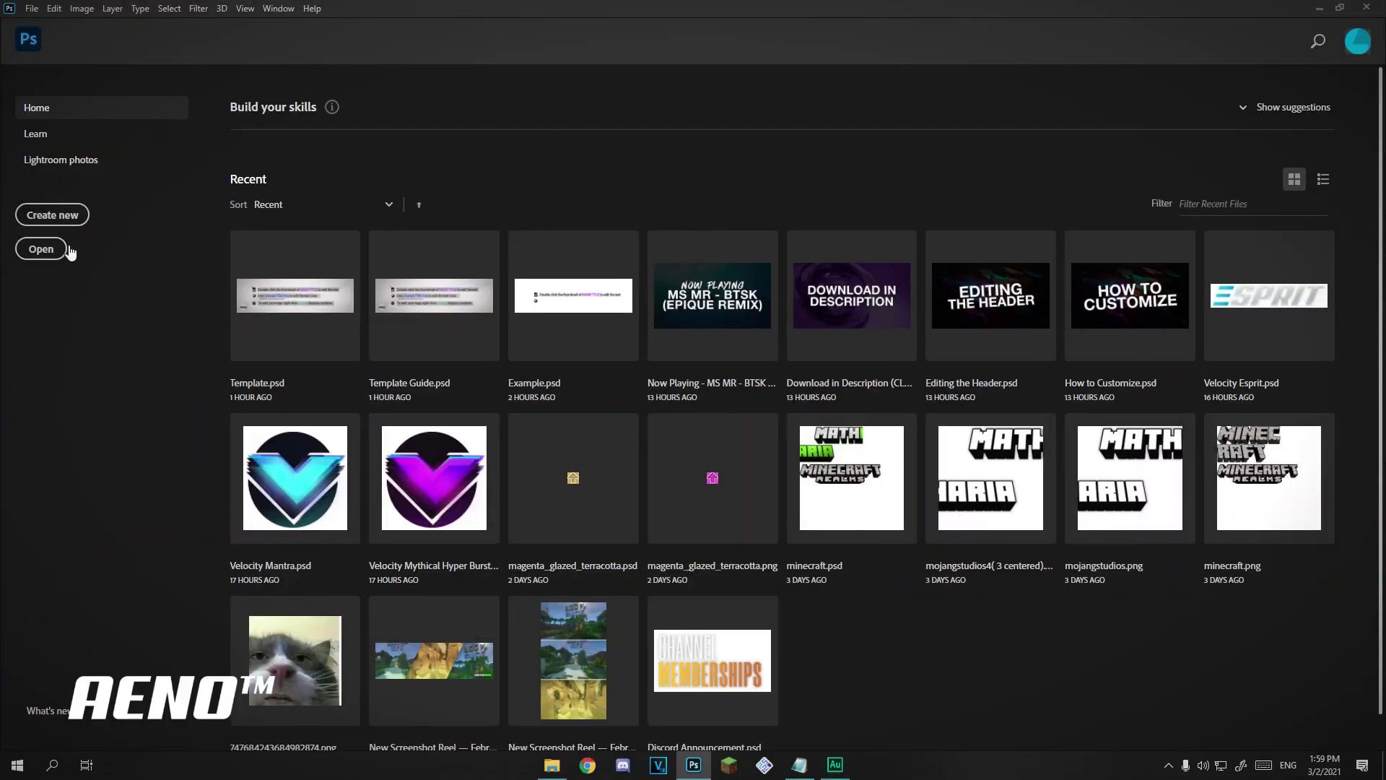
# - From the Home screen, bring up the Open dialog on the Discord Header Template folder
pyautogui.click(41, 249)
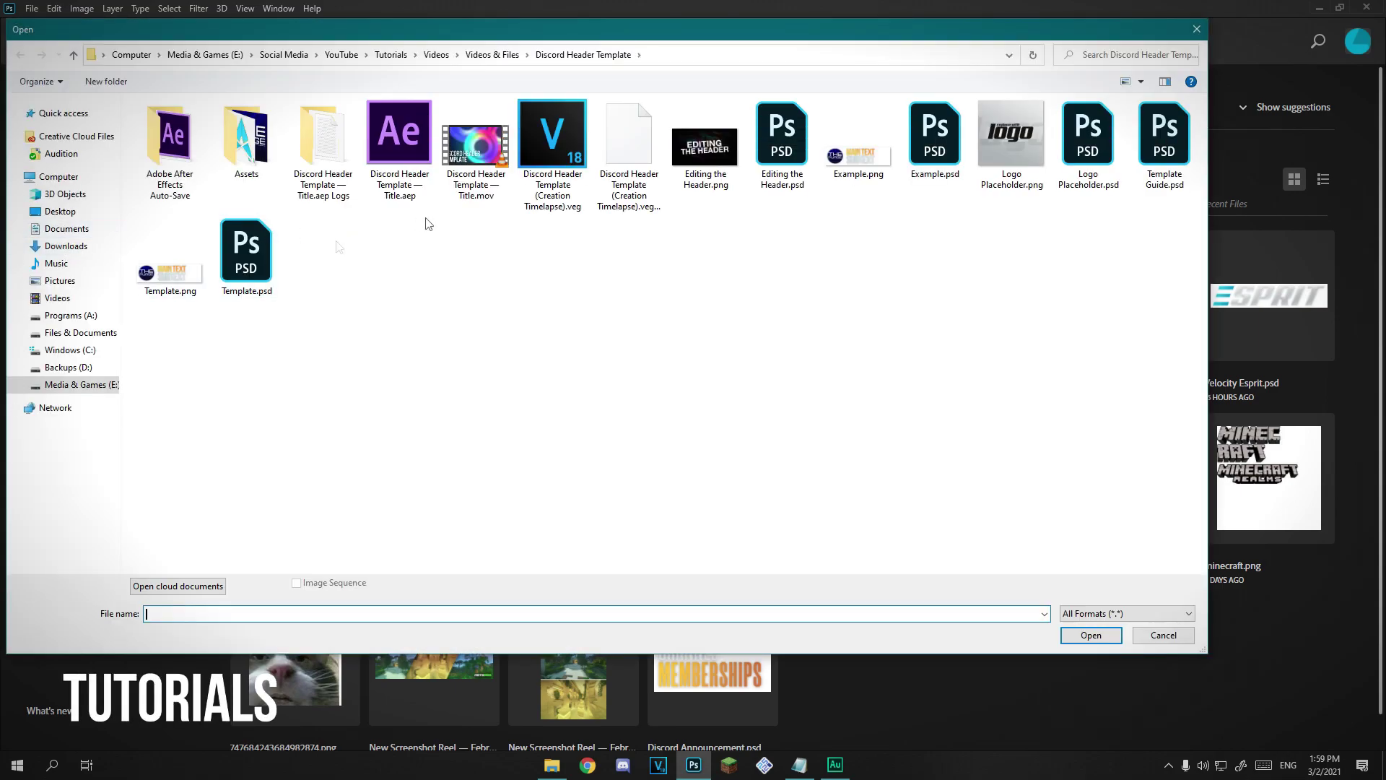
# - Open Template.psd from the Discord Header Template folder
pyautogui.doubleClick(245, 267)
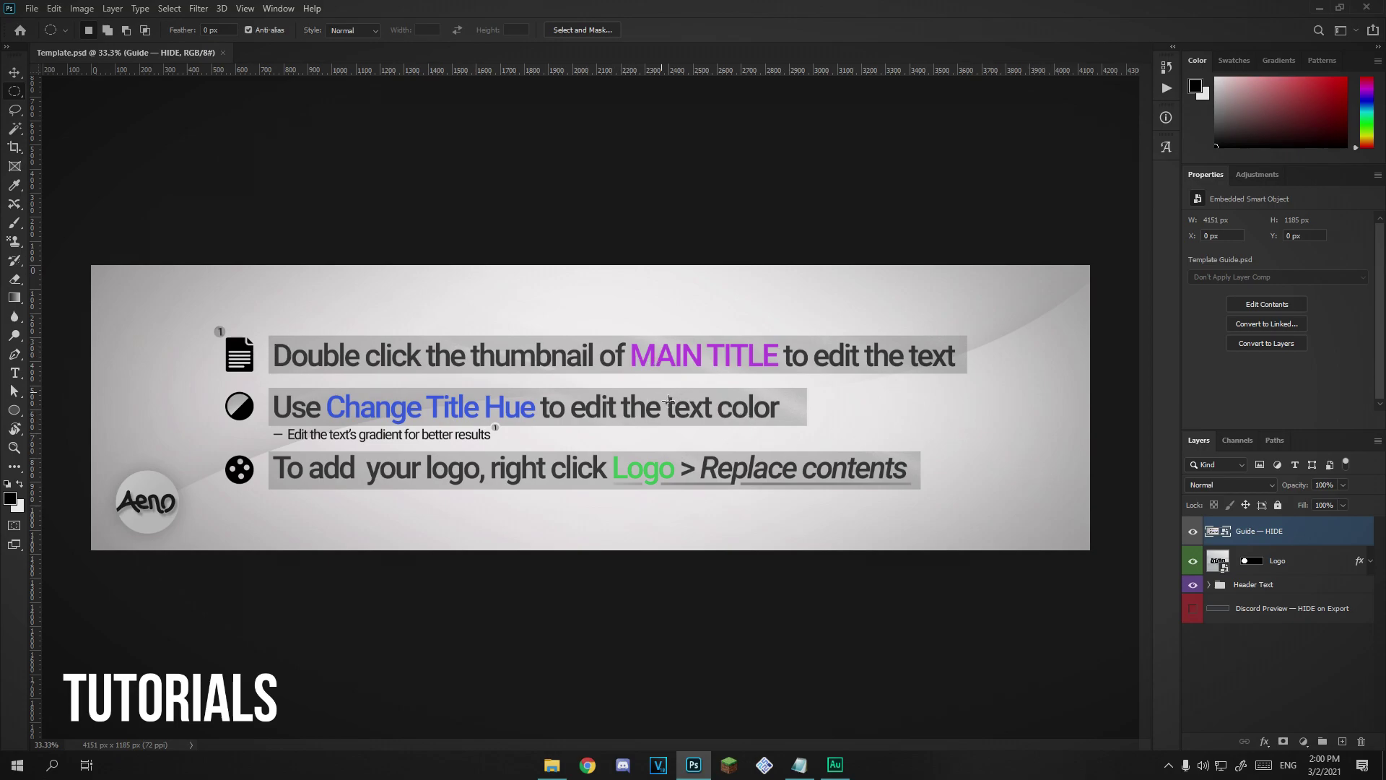
# - Hide the Guide layer and show the Discord Preview background layer
pyautogui.click(1195, 534)
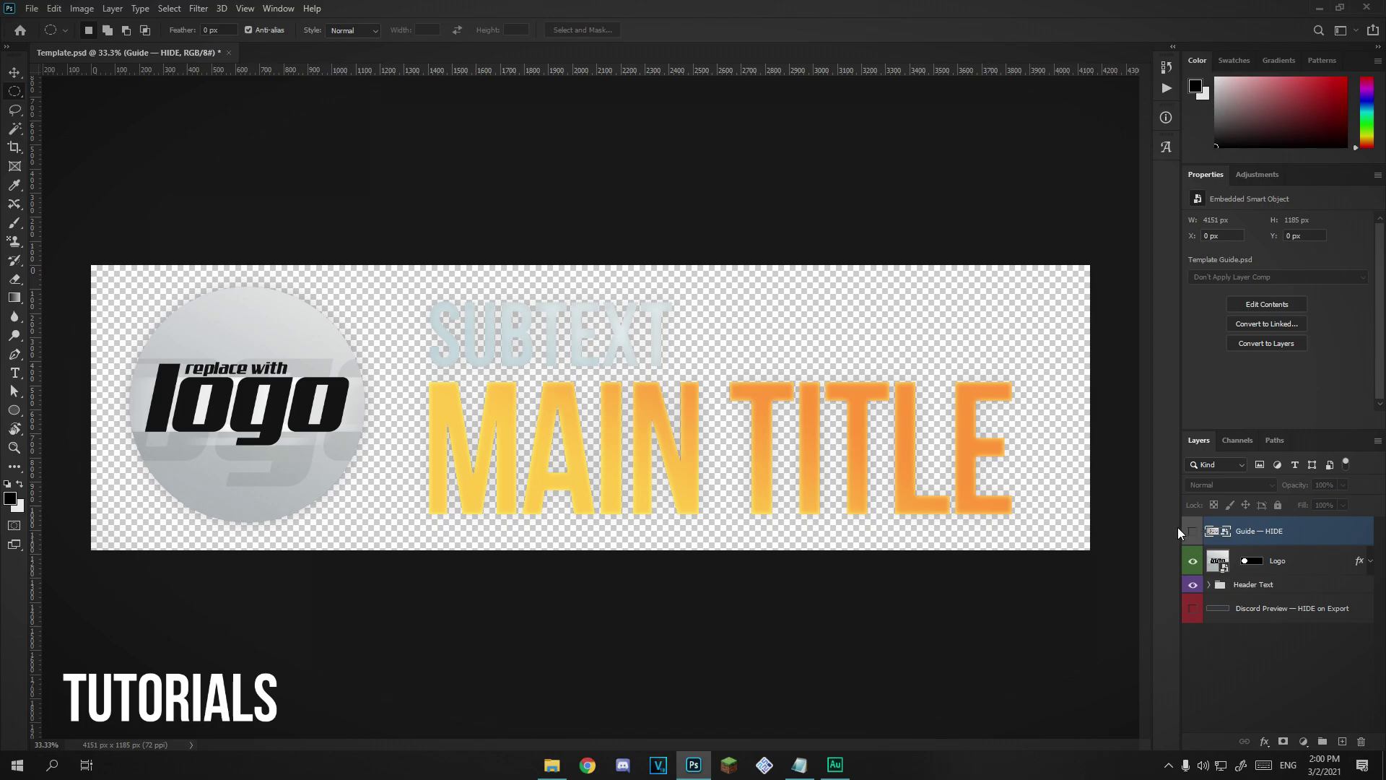
pyautogui.click(1193, 610)
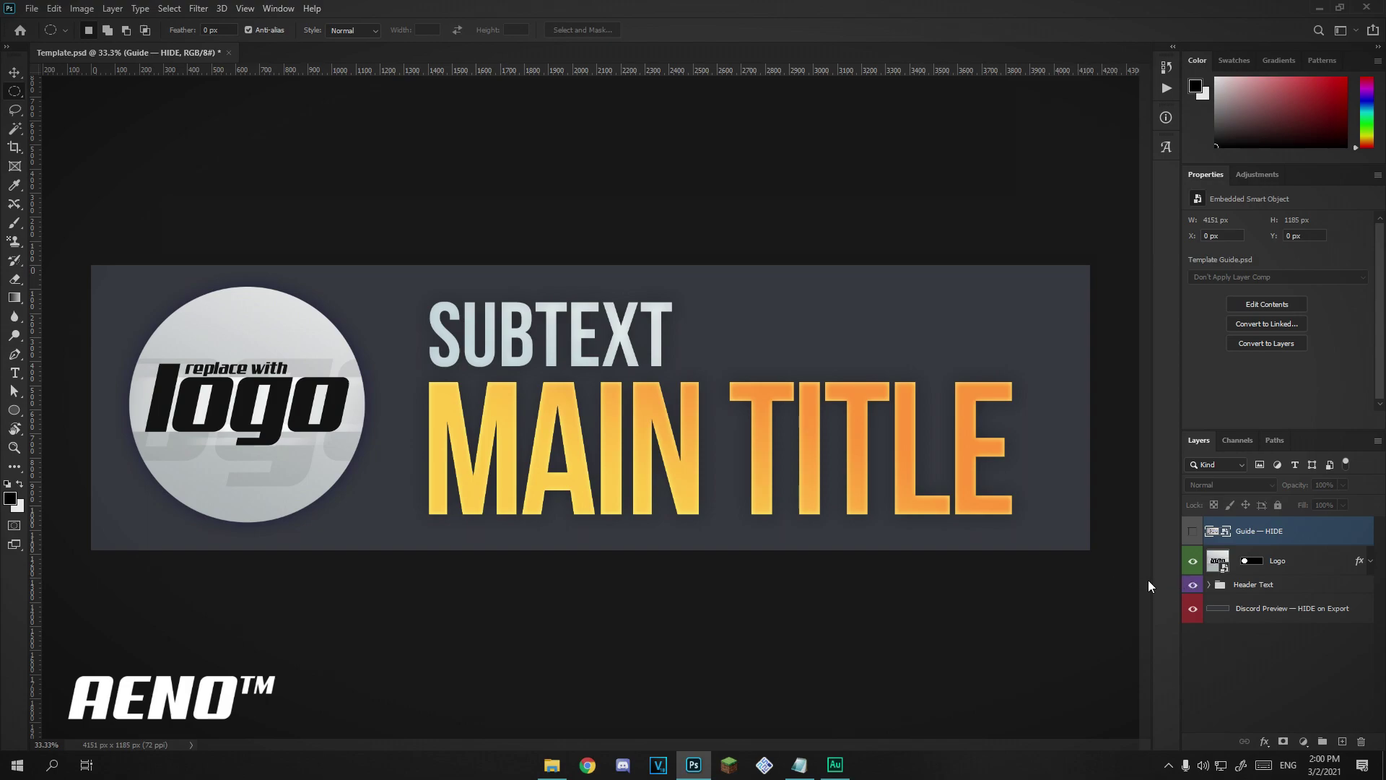
# - Expand the Header Text group and retype the SUBTEXT heading as ATLANTIS
pyautogui.click(1217, 585)
pyautogui.click(1211, 585)
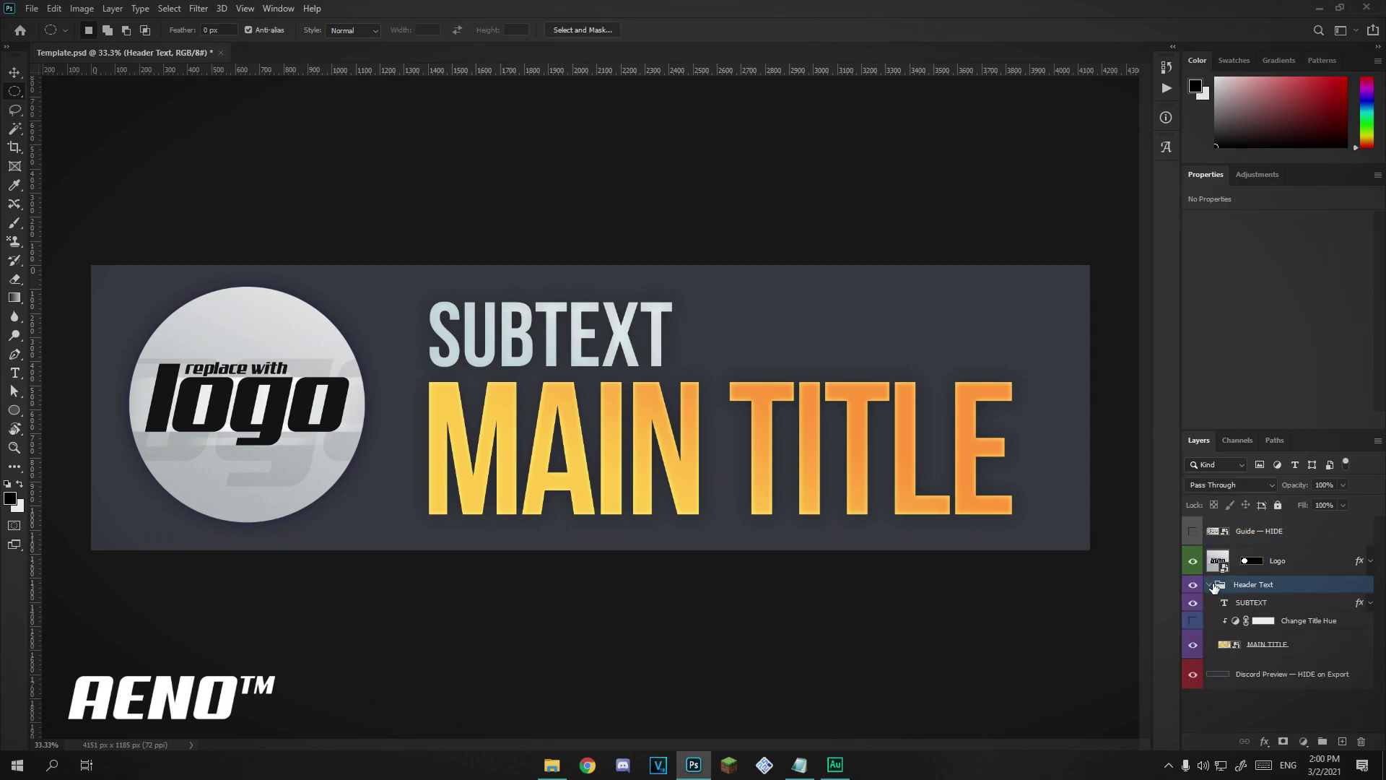
pyautogui.click(1254, 609)
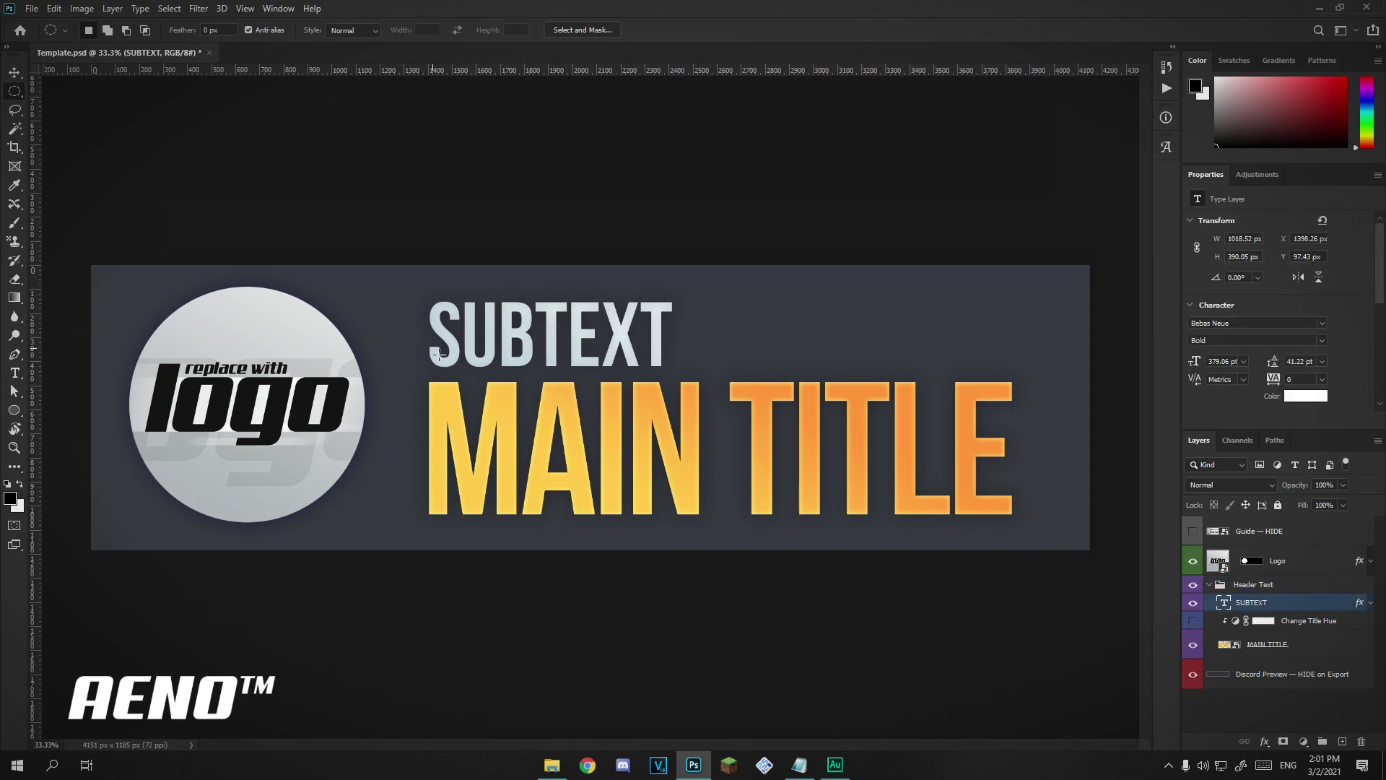
pyautogui.click(1283, 646)
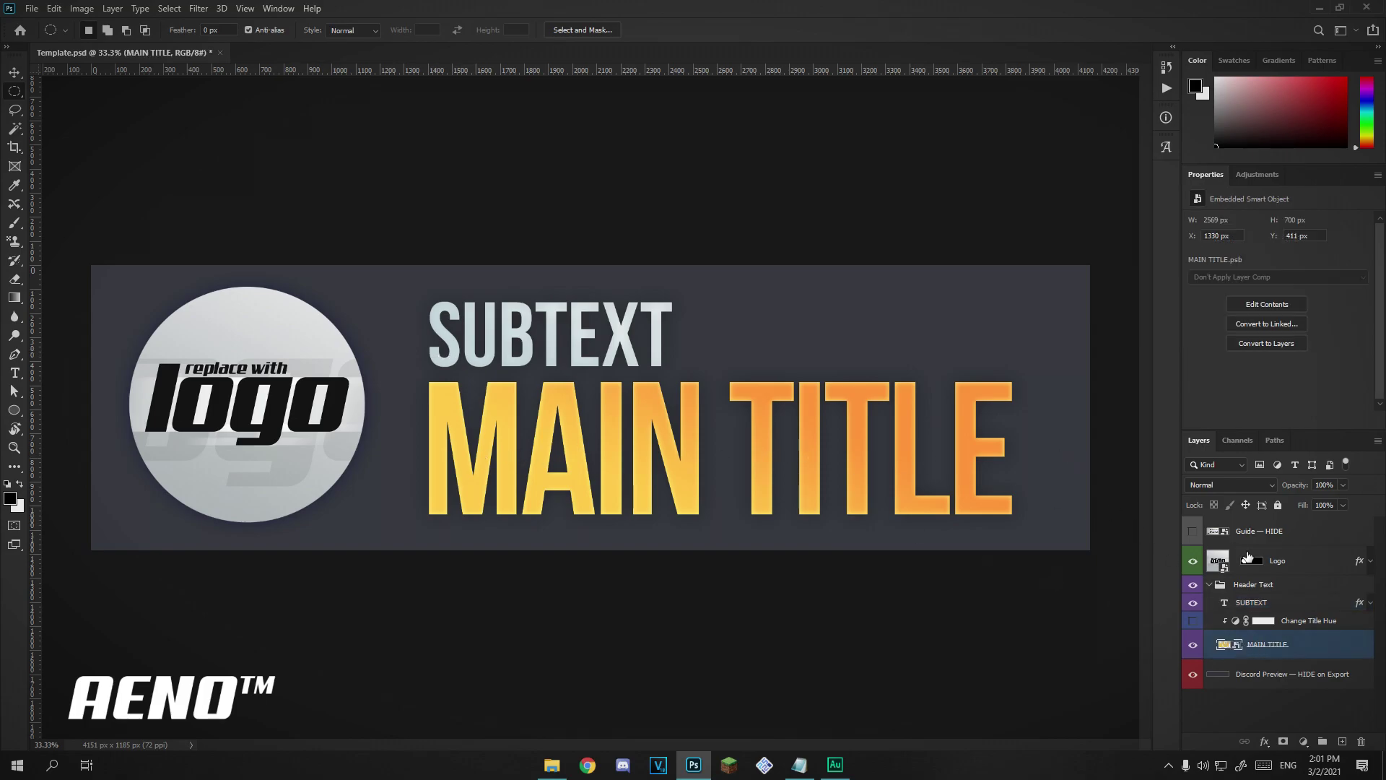
pyautogui.click(1233, 606)
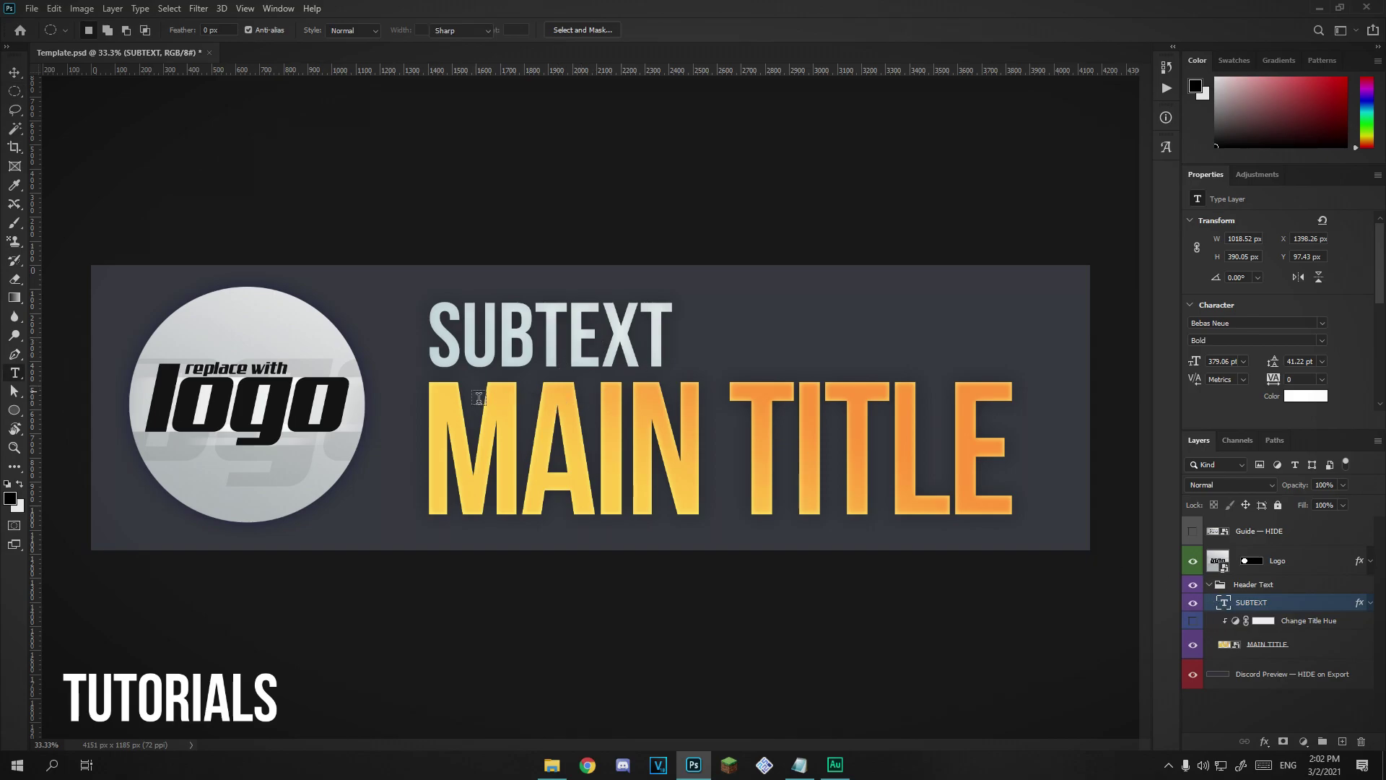
pyautogui.click(14, 372)
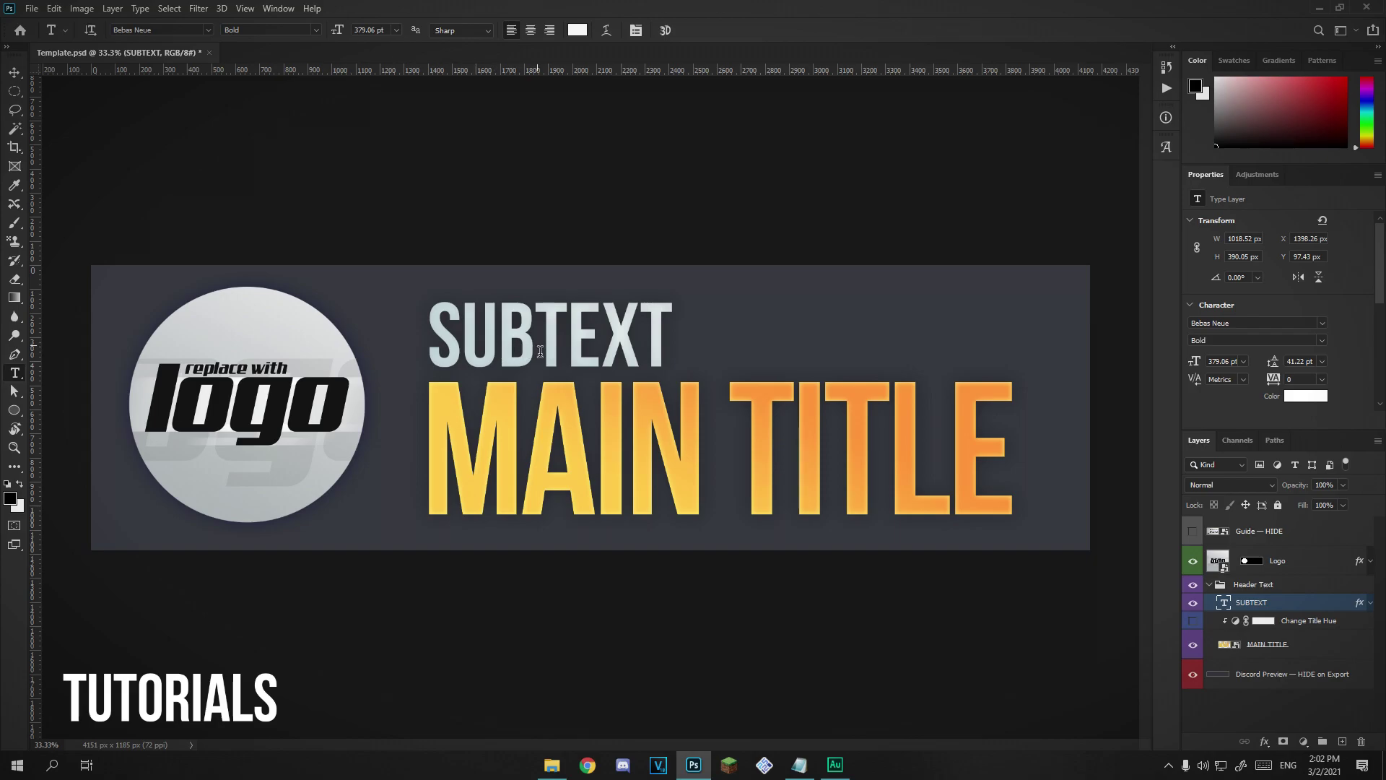
pyautogui.moveTo(473, 341); pyautogui.dragTo(689, 340)
pyautogui.click(1236, 606)
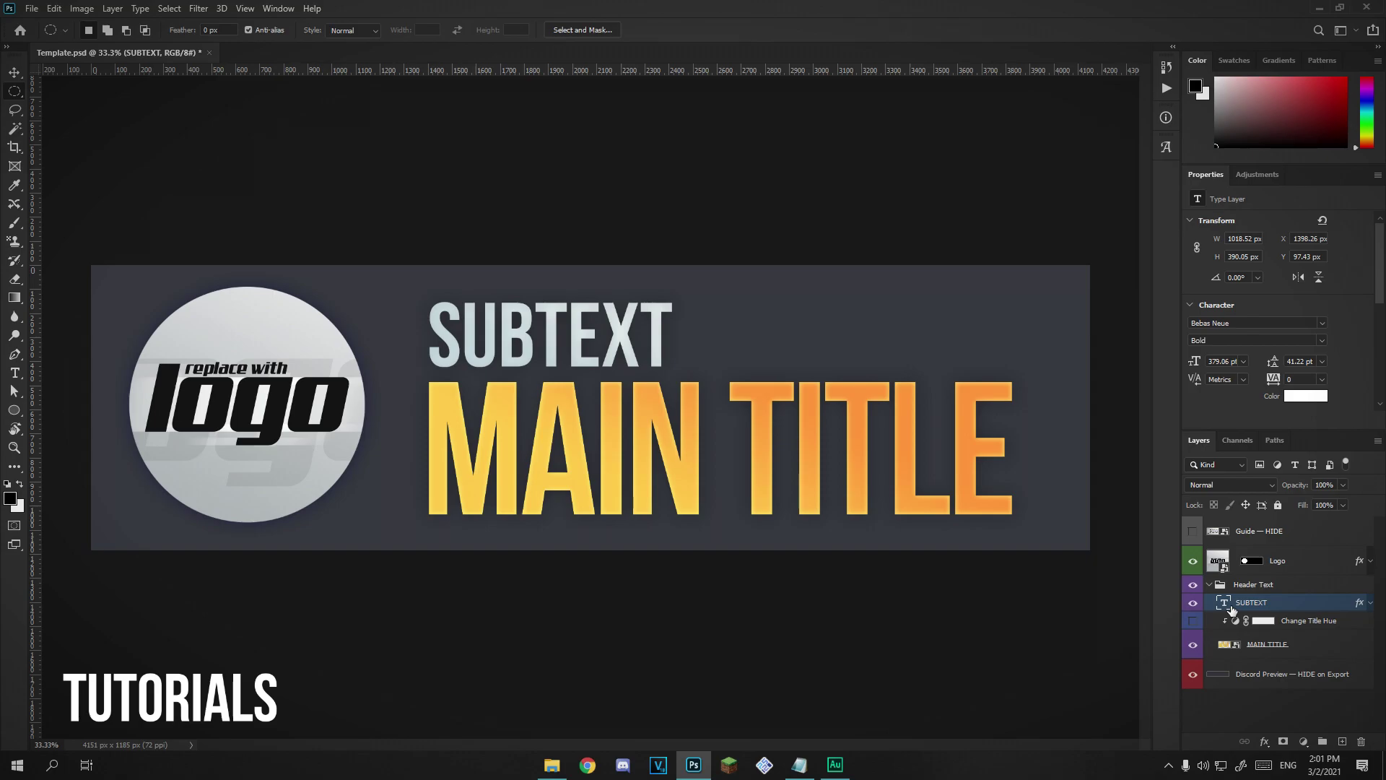
pyautogui.doubleClick(1224, 603)
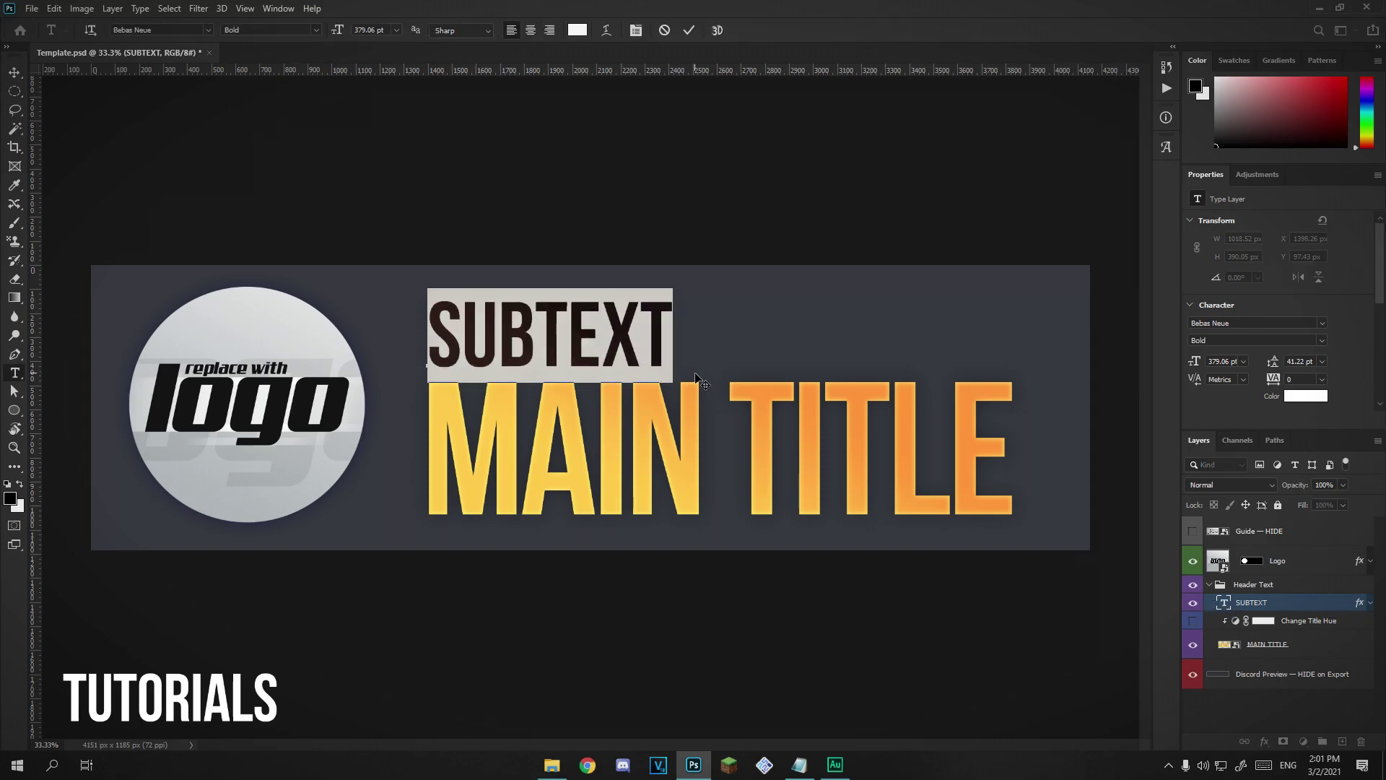
pyautogui.write('ATLANTIS')
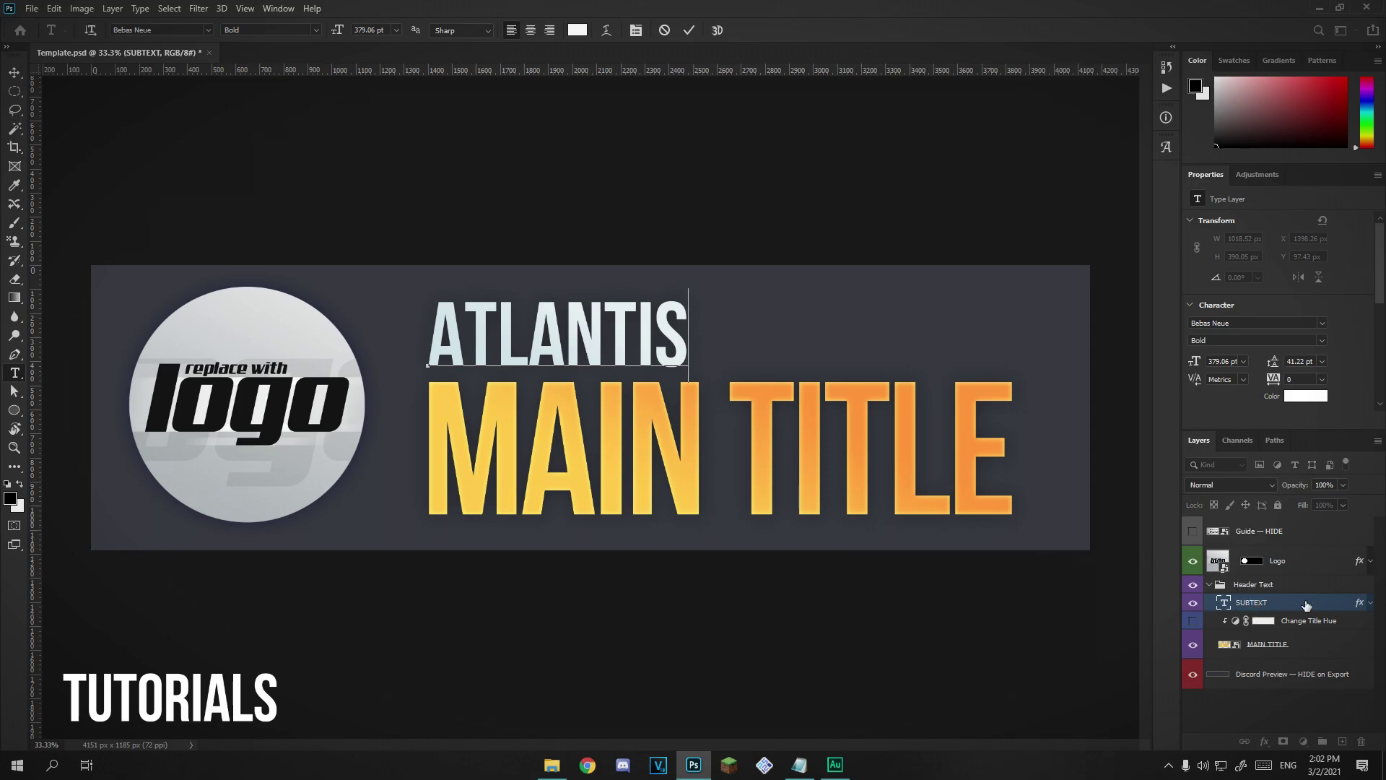
pyautogui.hotkey('ctrl', 'Return')
# - Open the MAIN TITLE smart object as MAIN TITLE.psb for editing
pyautogui.click(1263, 644)
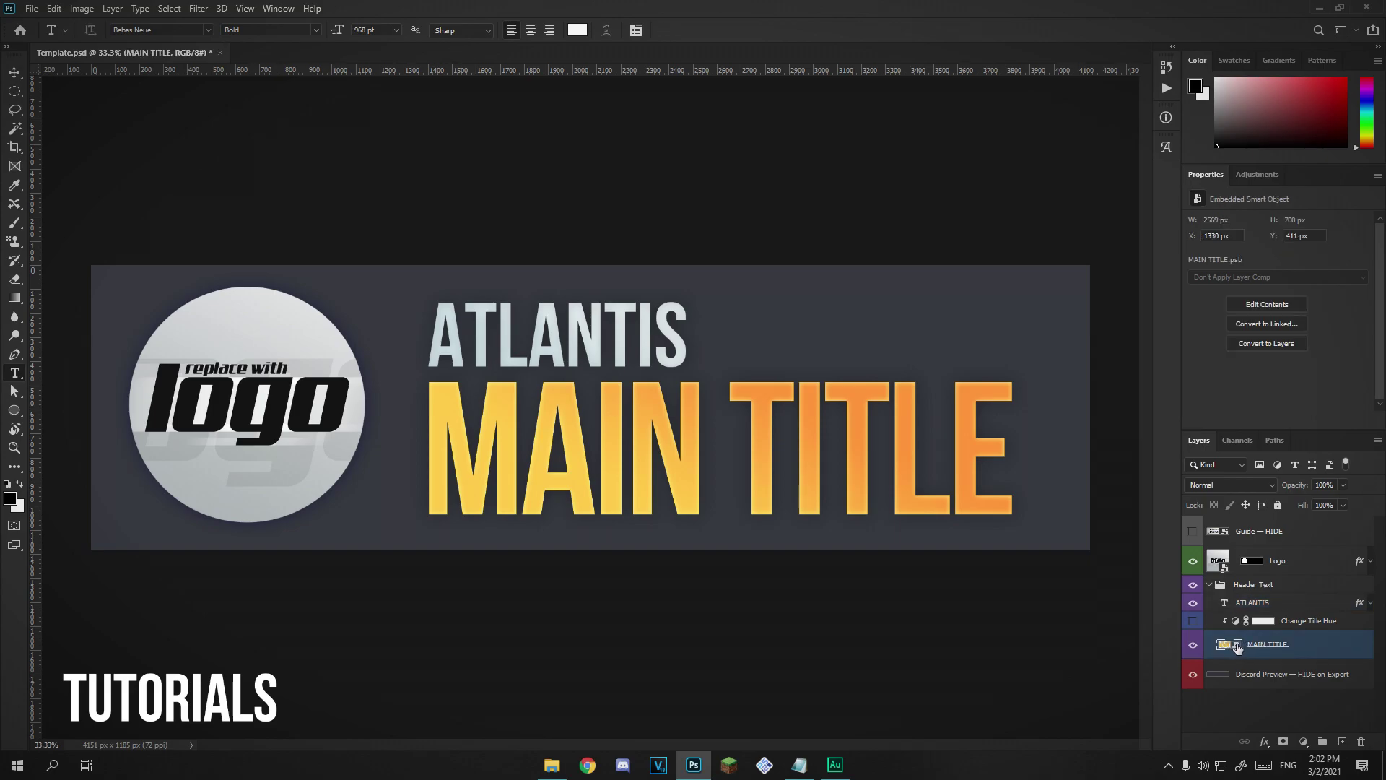
pyautogui.doubleClick(1237, 644)
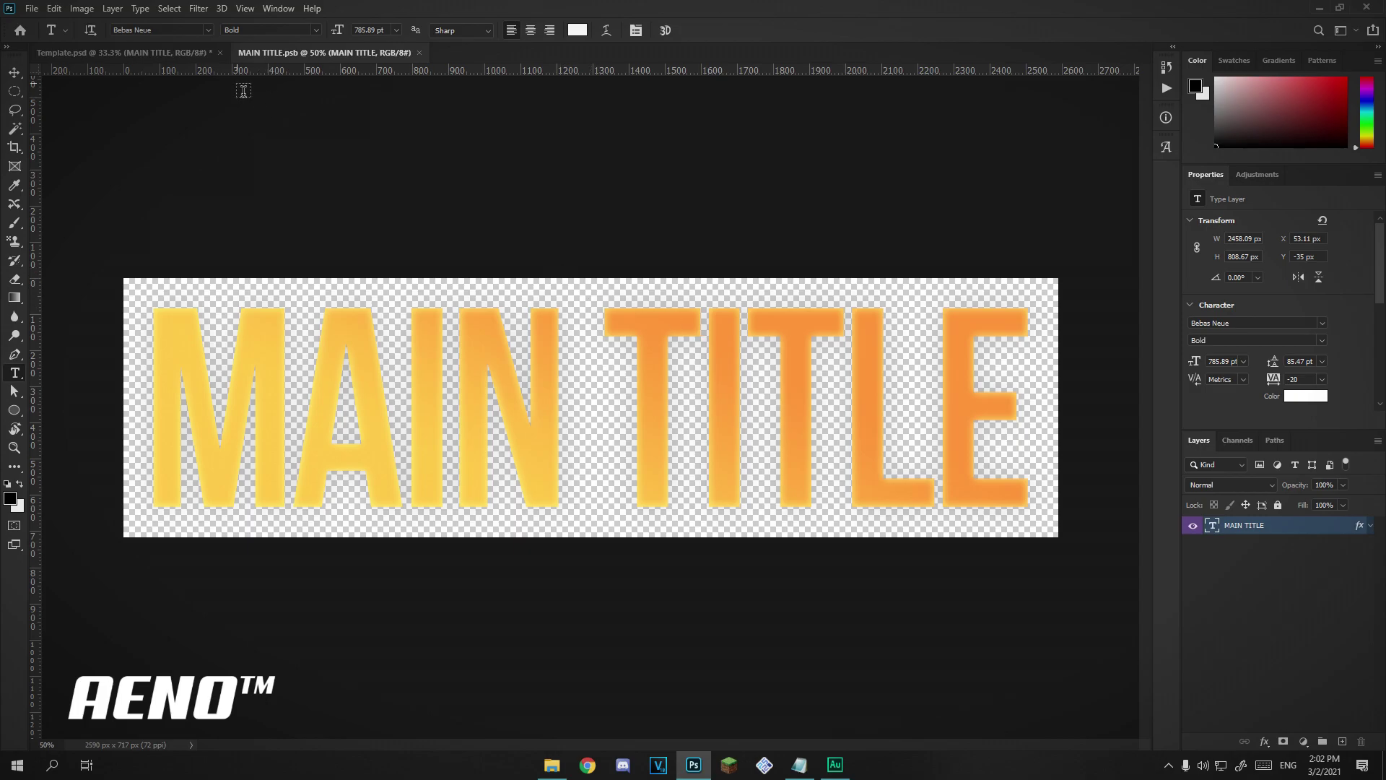
pyautogui.click(181, 58)
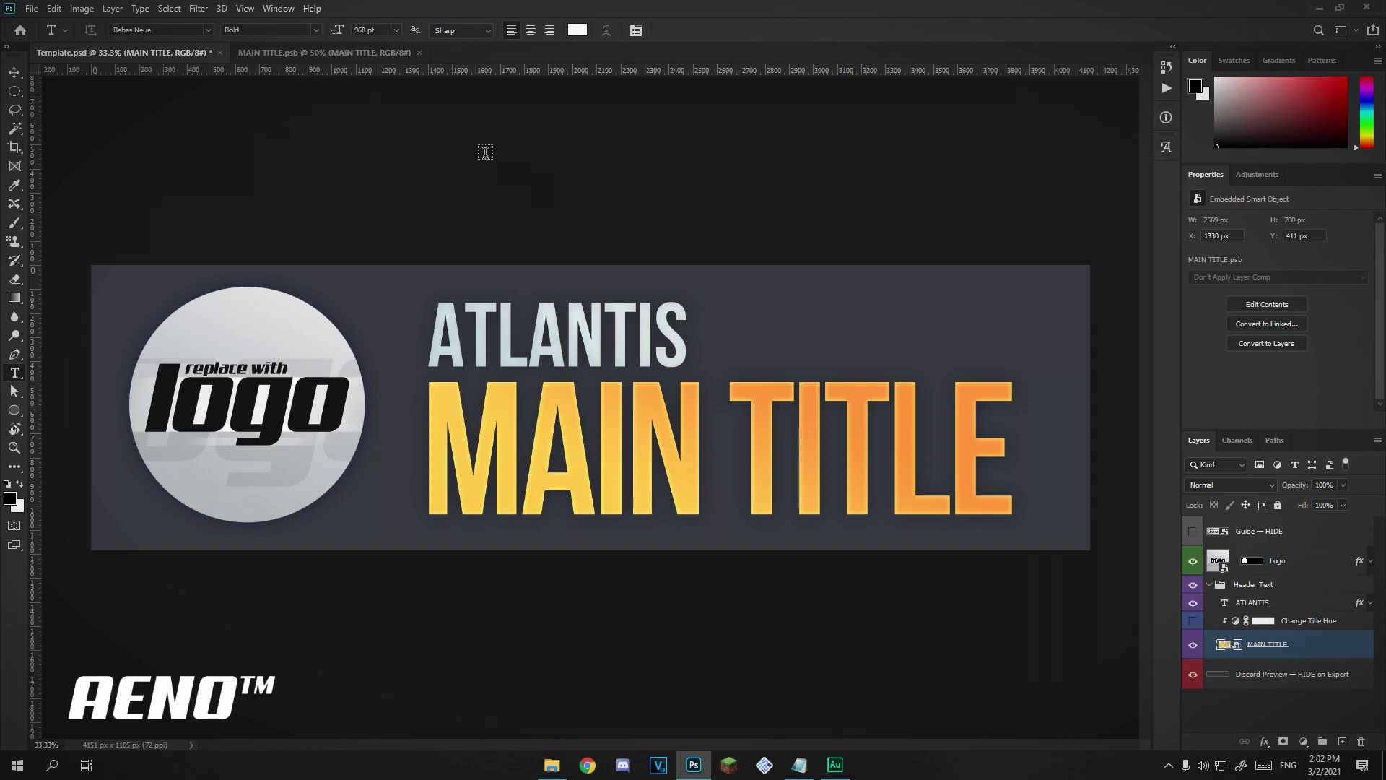
pyautogui.click(338, 52)
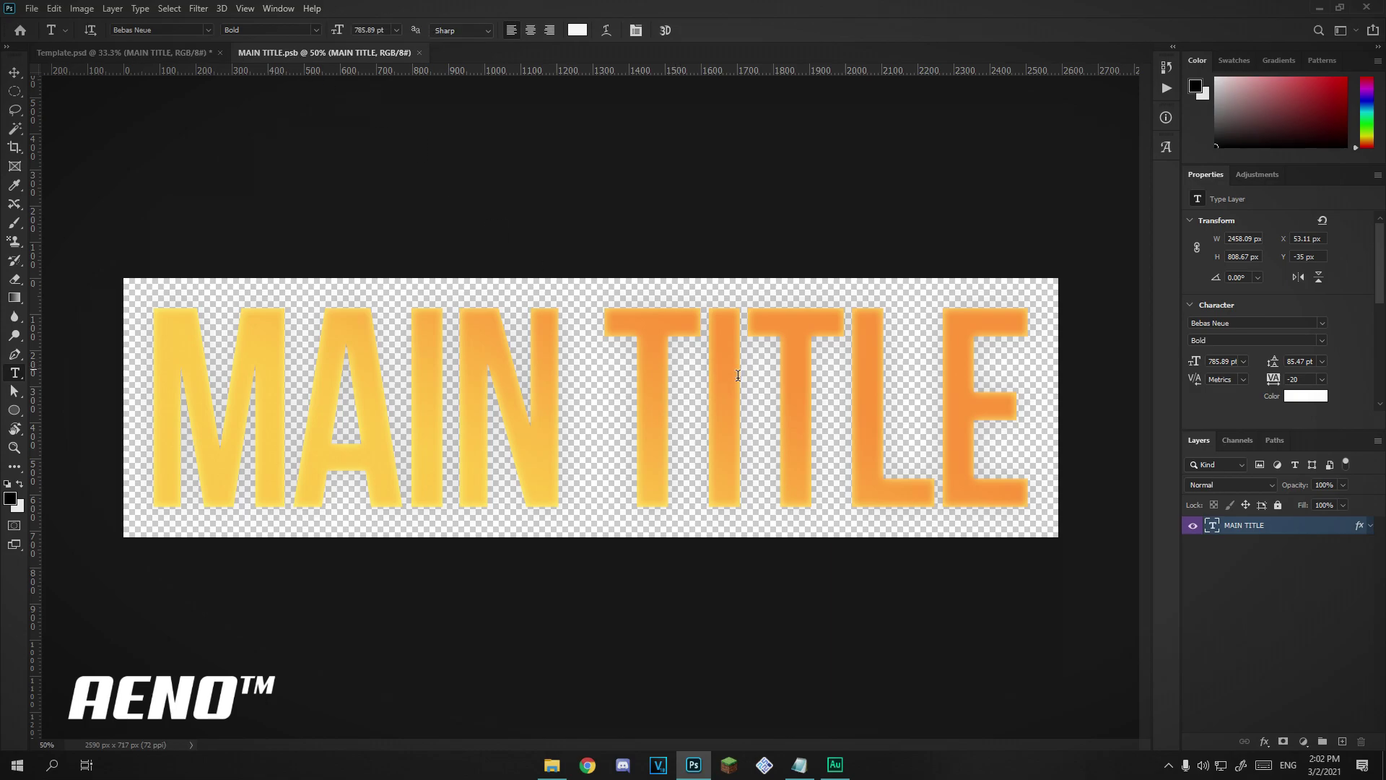
pyautogui.click(171, 56)
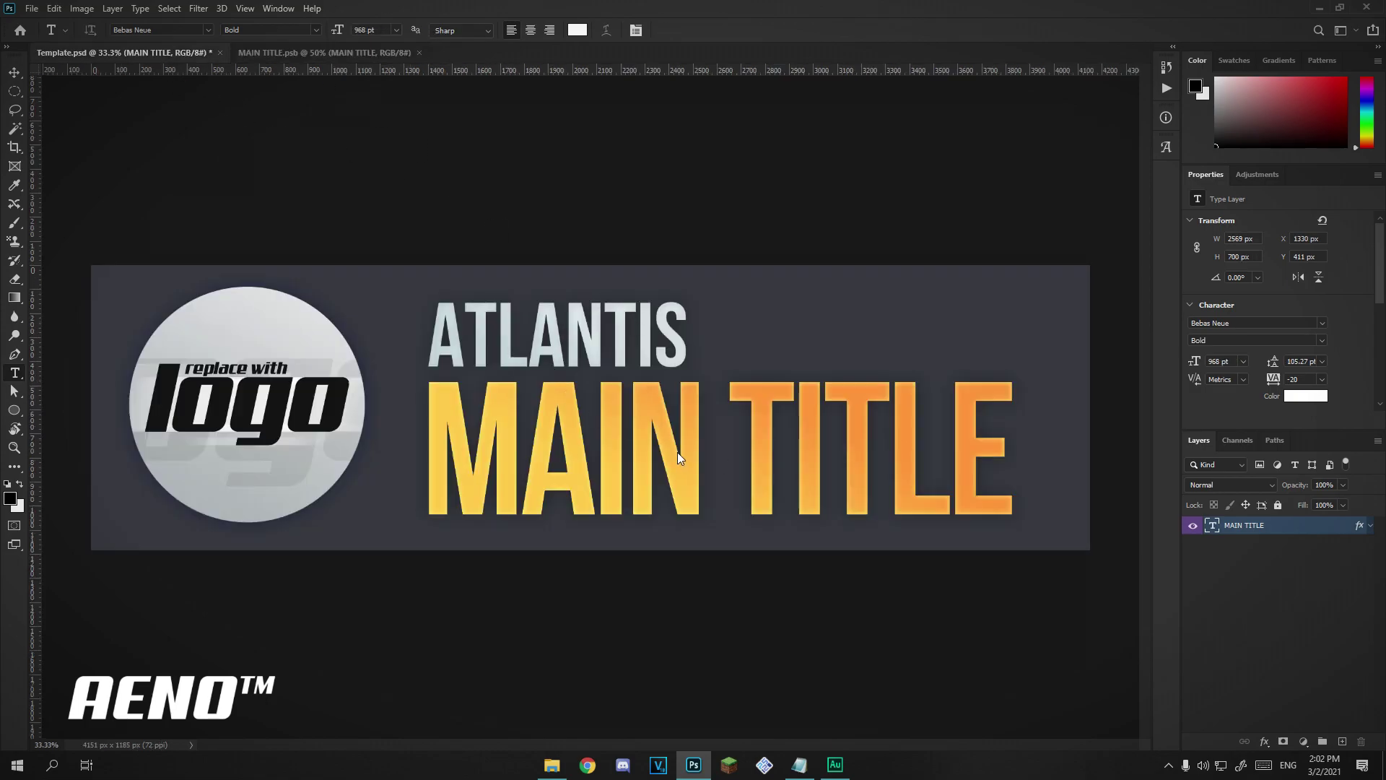
pyautogui.click(357, 51)
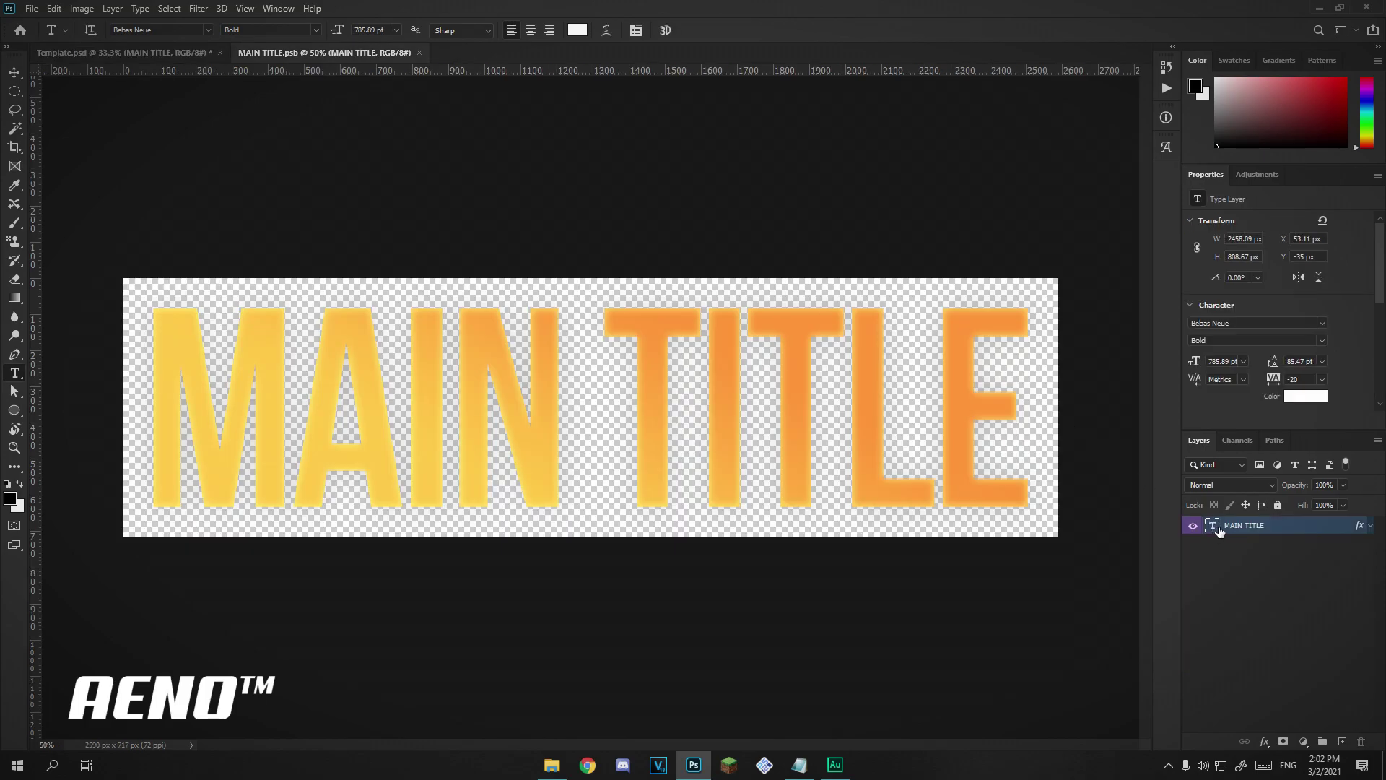
# - Replace the title text with INFORMATION and commit it
pyautogui.doubleClick(1213, 526)
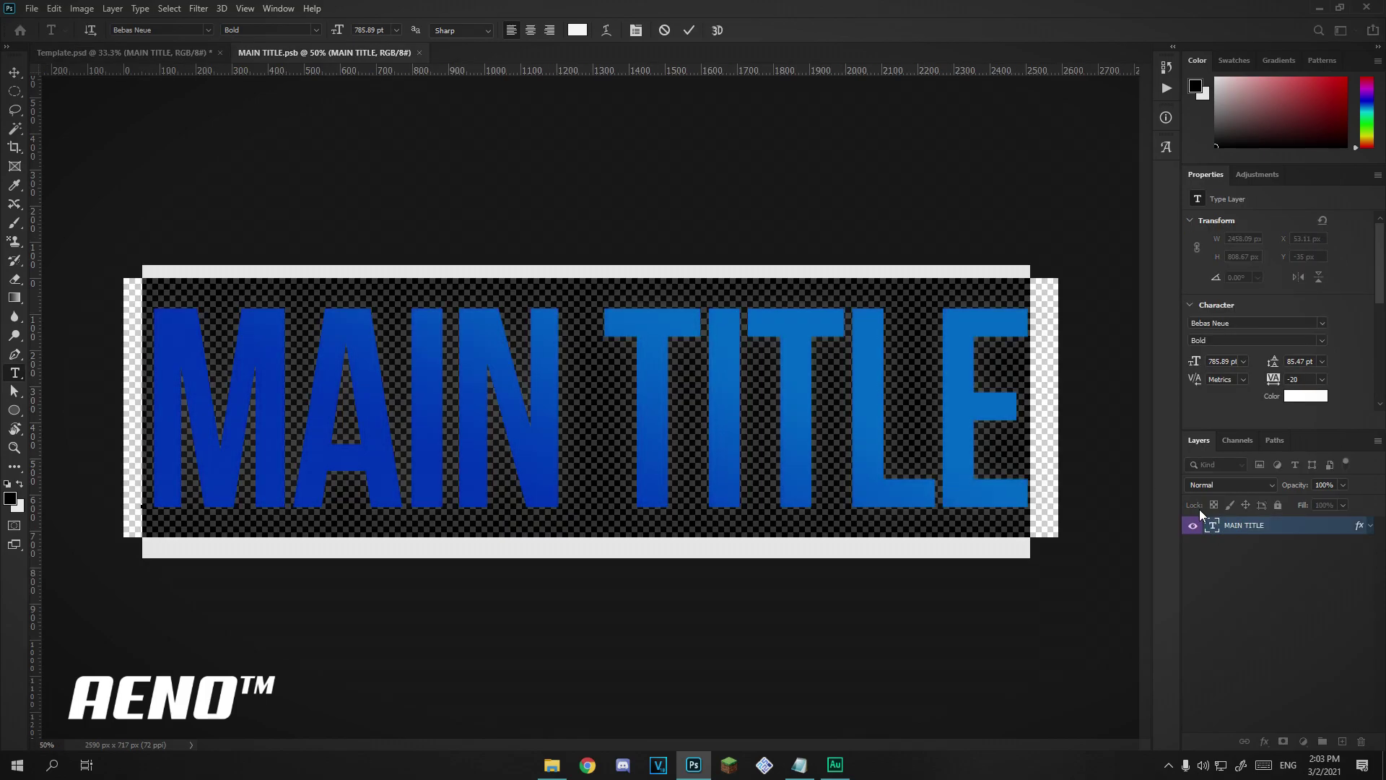
pyautogui.write('WELCOME')
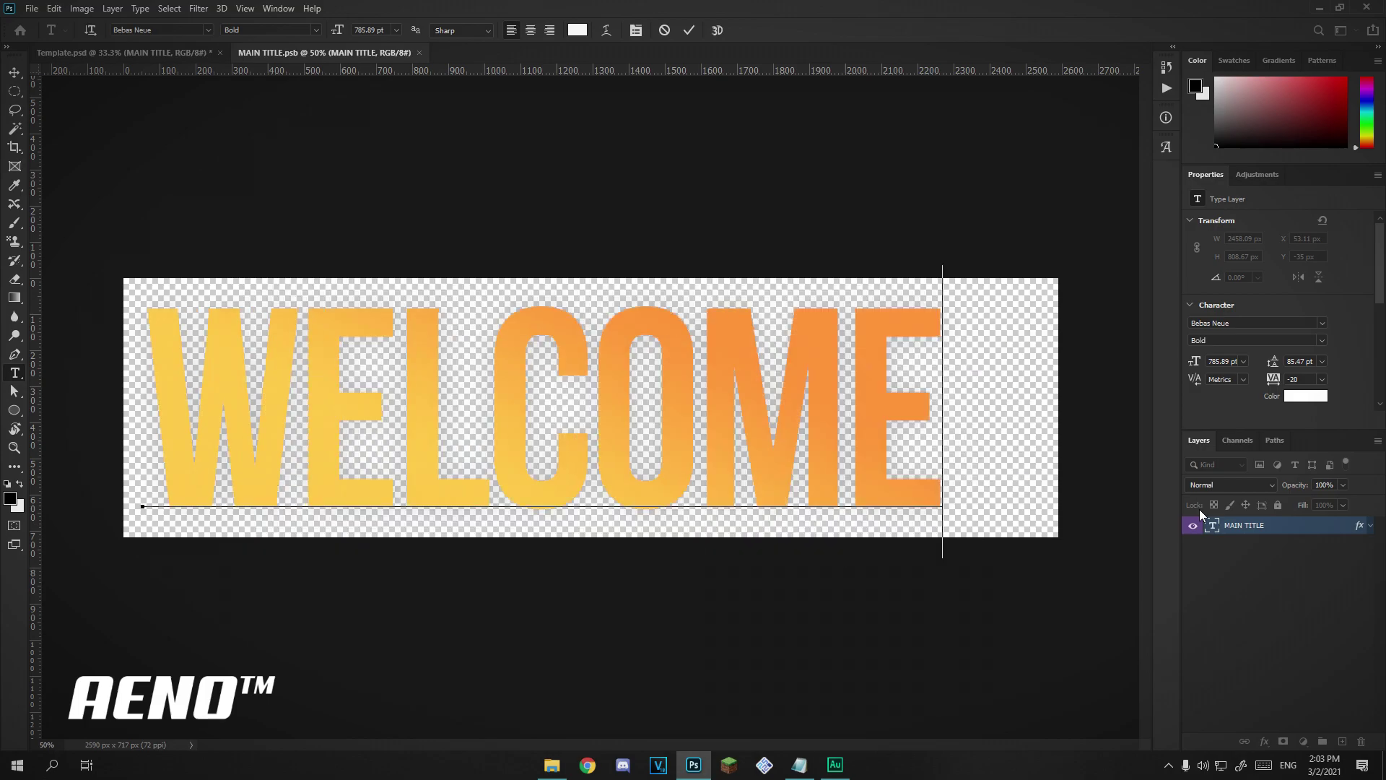
pyautogui.hotkey('ctrl', 'a')
pyautogui.press('BackSpace')
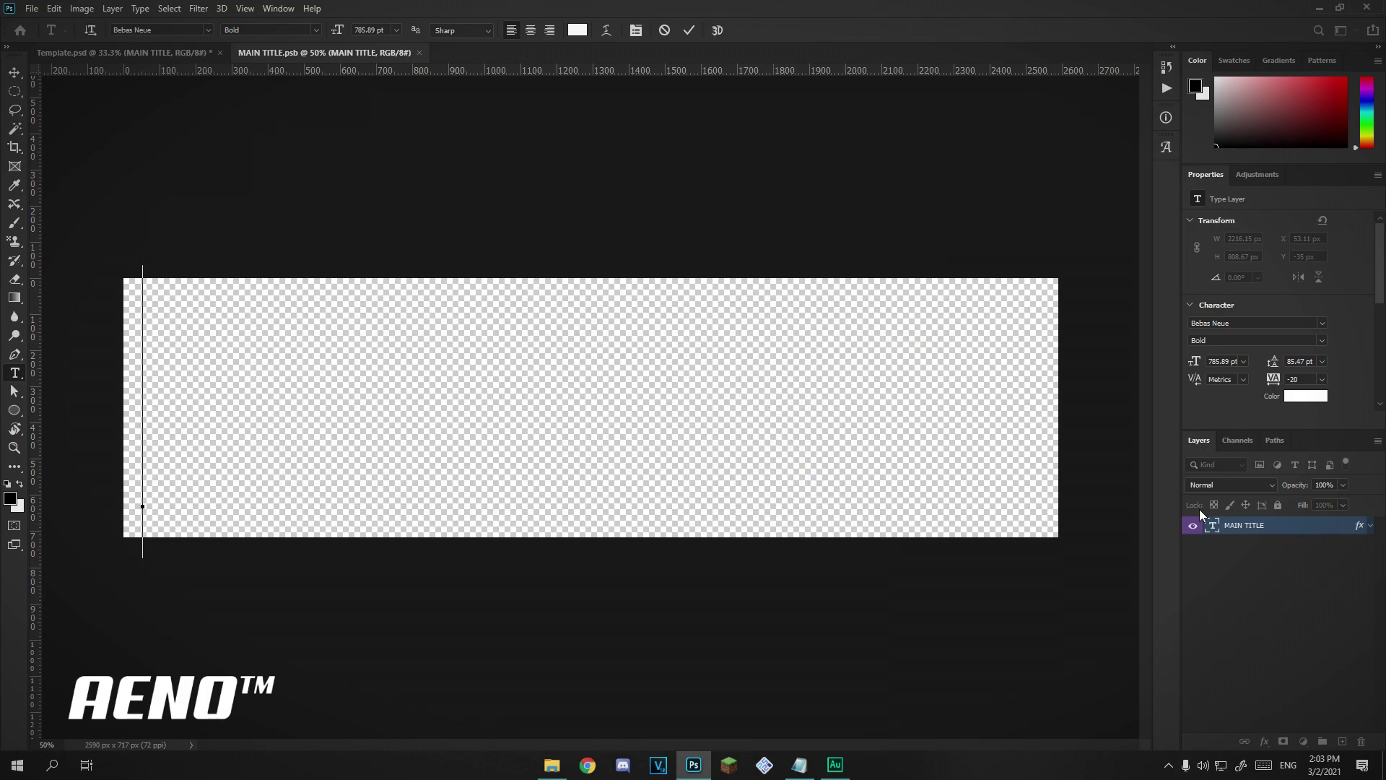
pyautogui.write('INFO')
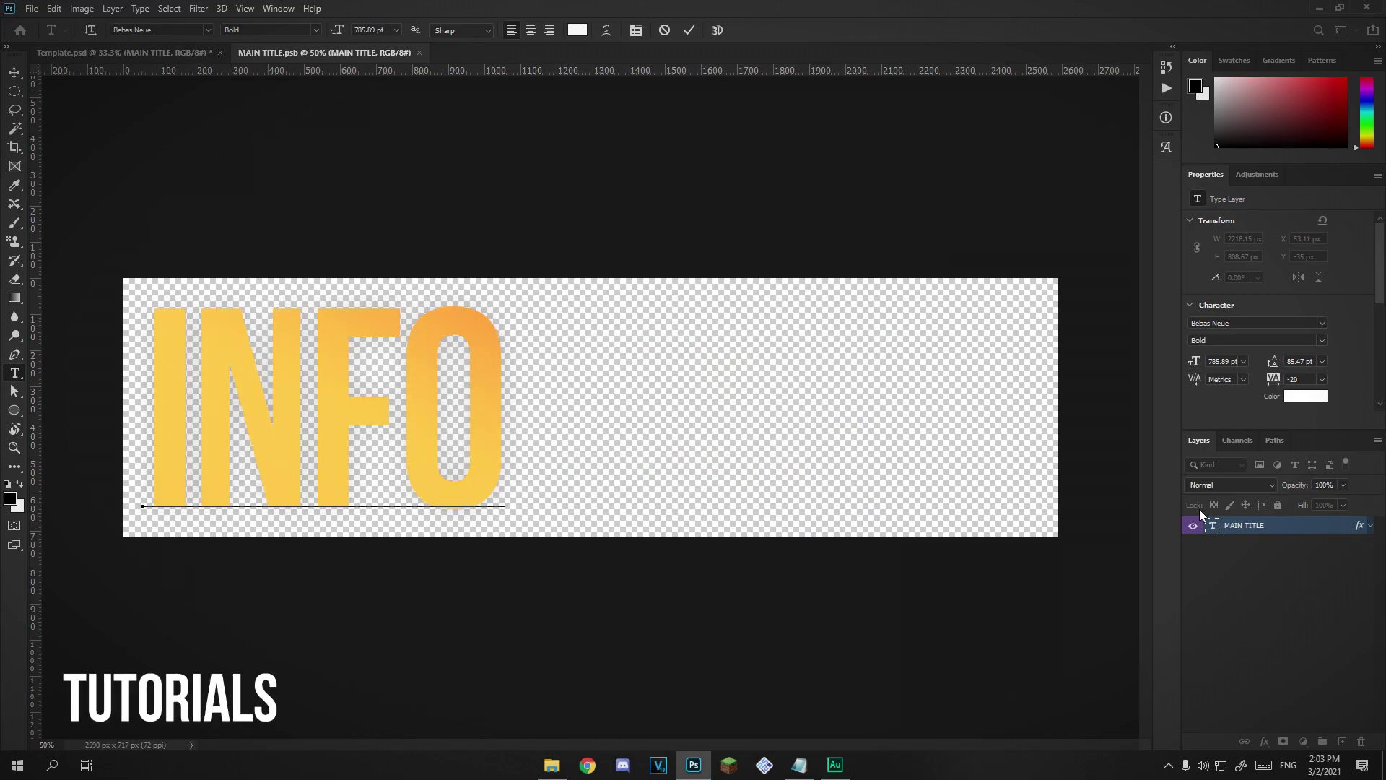
pyautogui.write('RMATION')
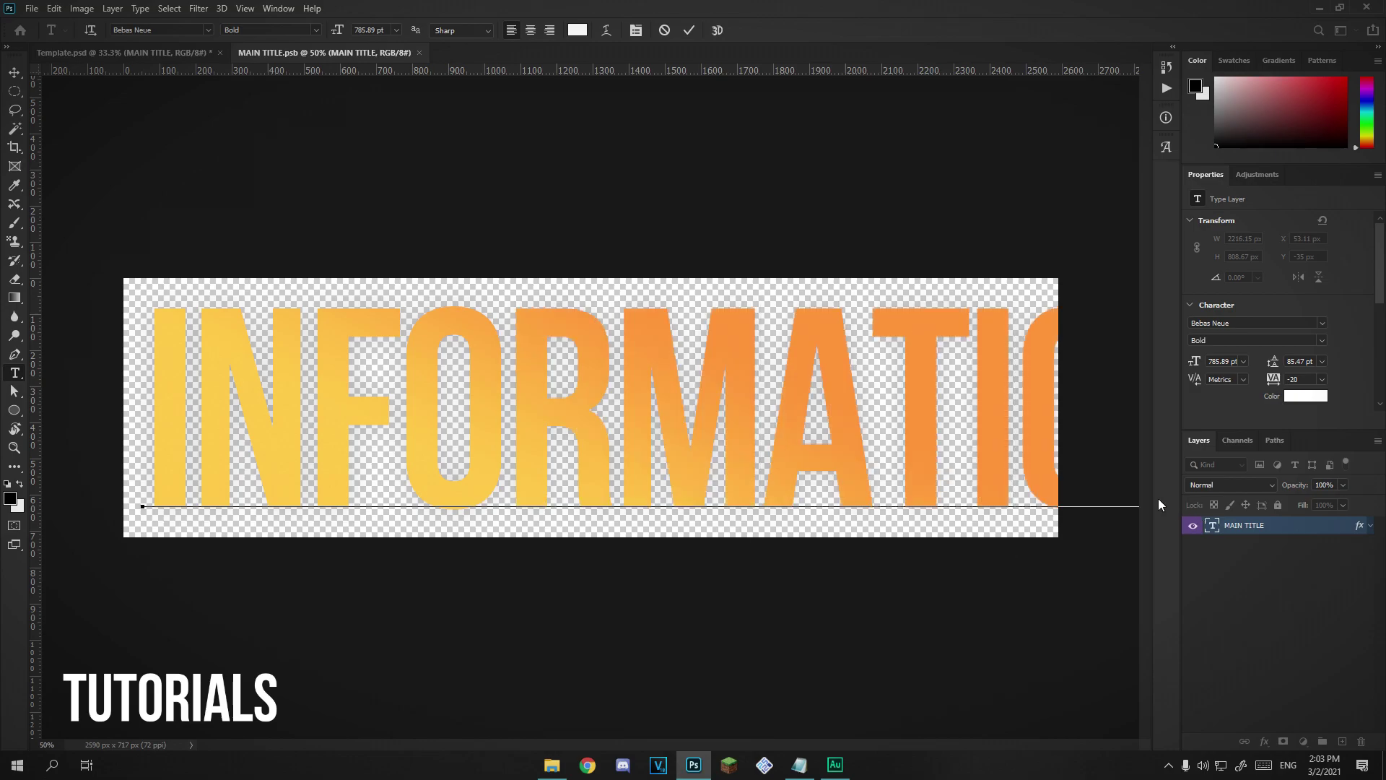
pyautogui.hotkey('ctrl', 'Return')
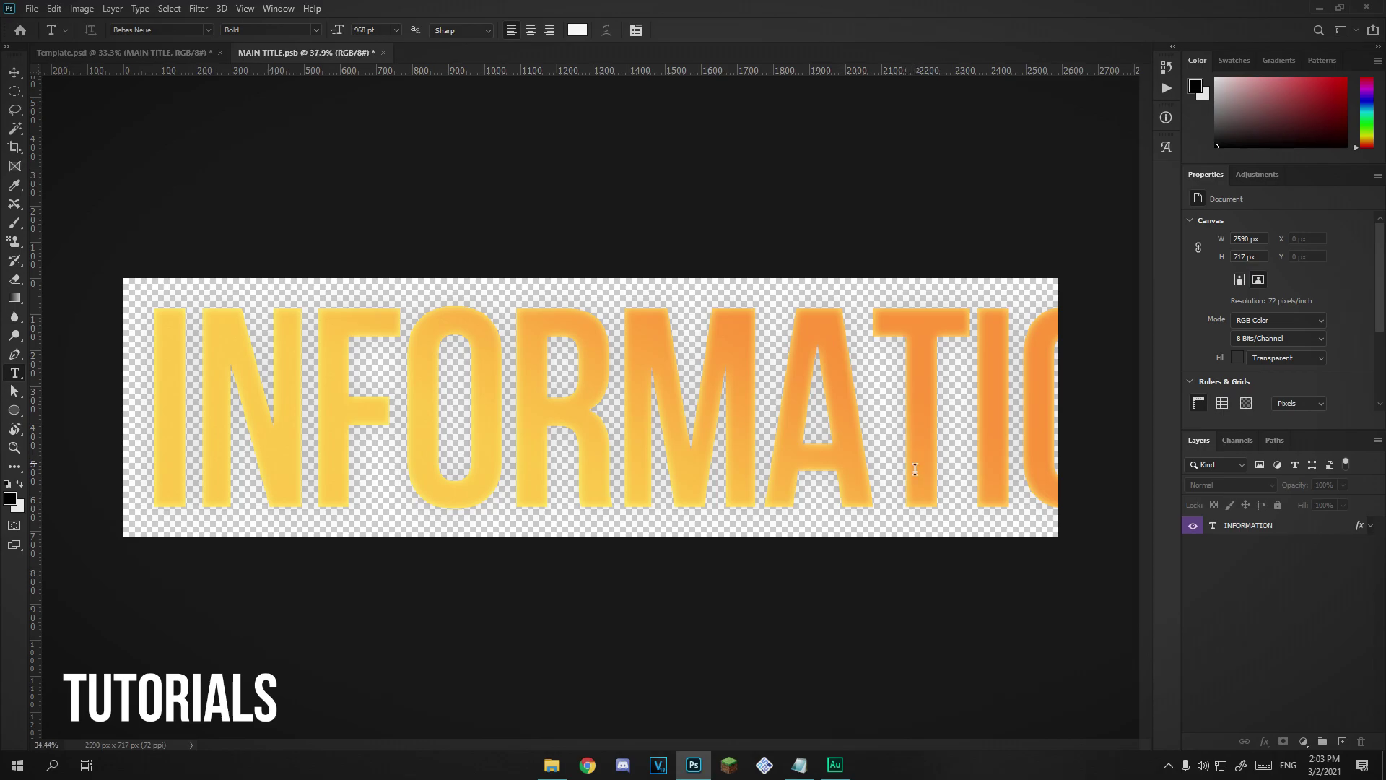
pyautogui.scroll(-2, 908, 464)
pyautogui.press('c')
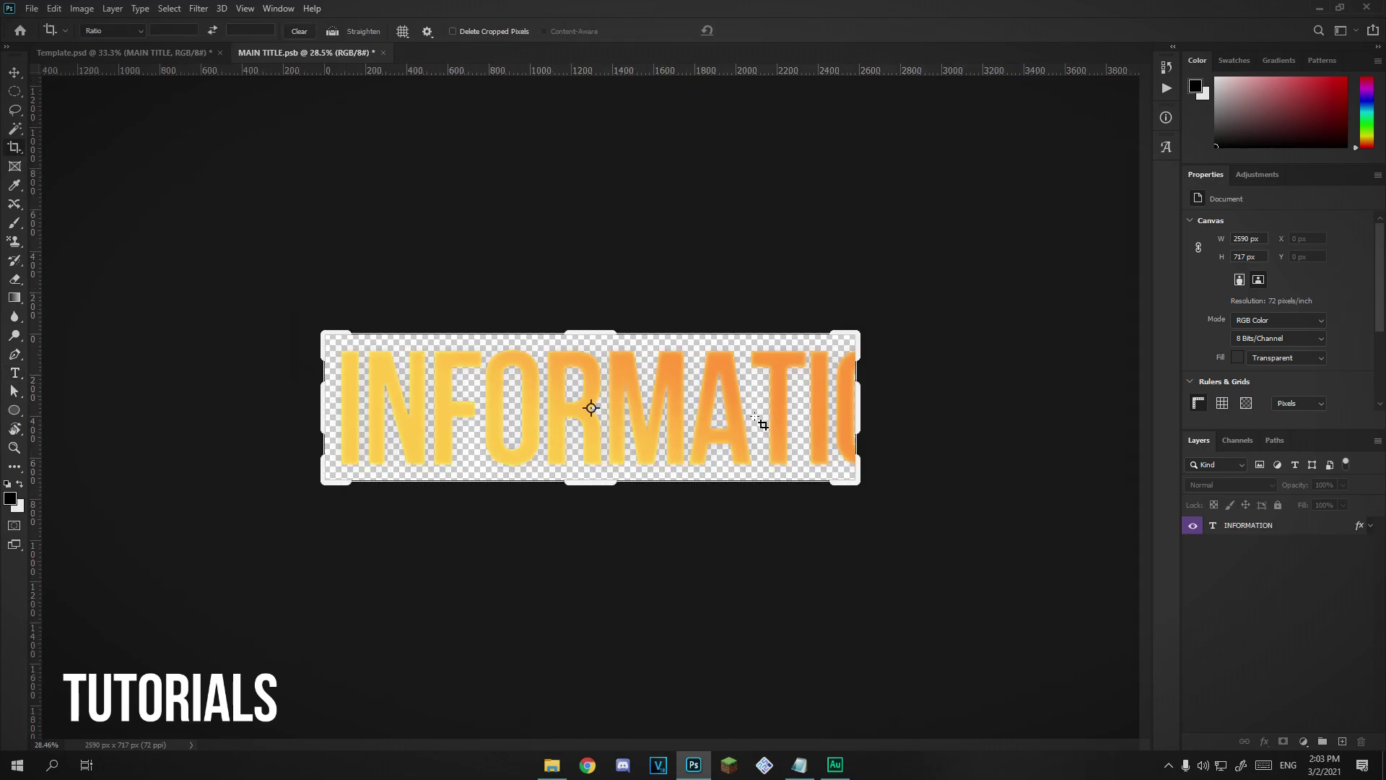
pyautogui.rightClick(14, 146)
pyautogui.click(69, 145)
pyautogui.moveTo(866, 415); pyautogui.dragTo(920, 419)
pyautogui.hotkey('ctrl', 'r')
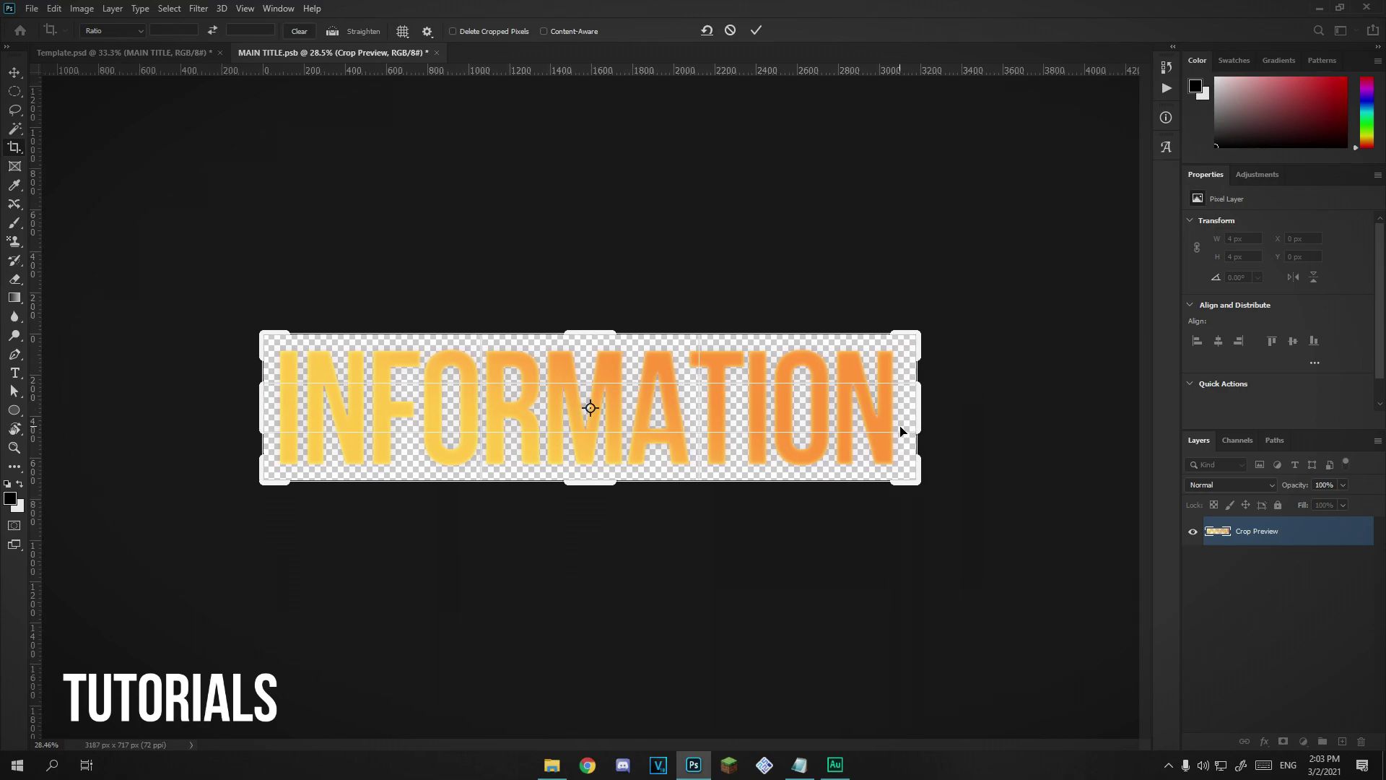
pyautogui.press('Return')
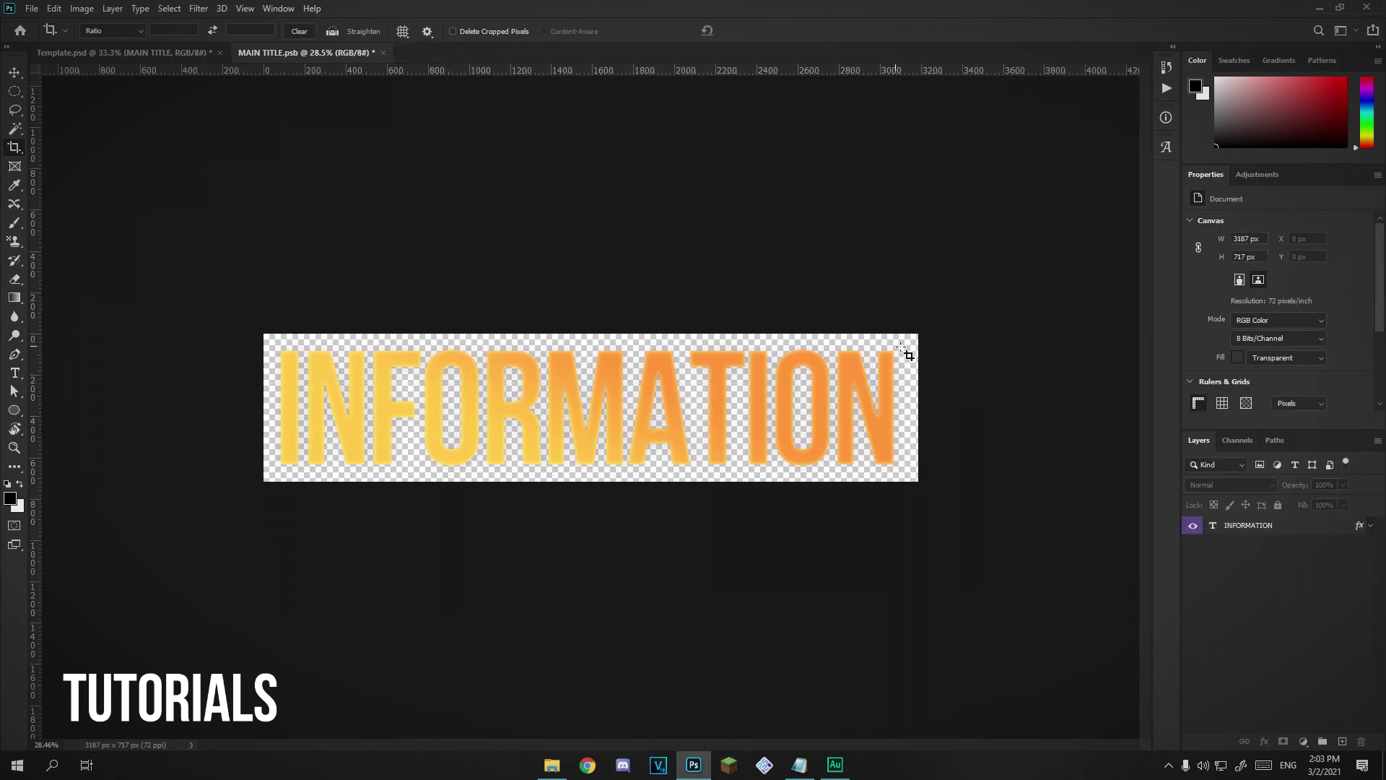
pyautogui.press('m')
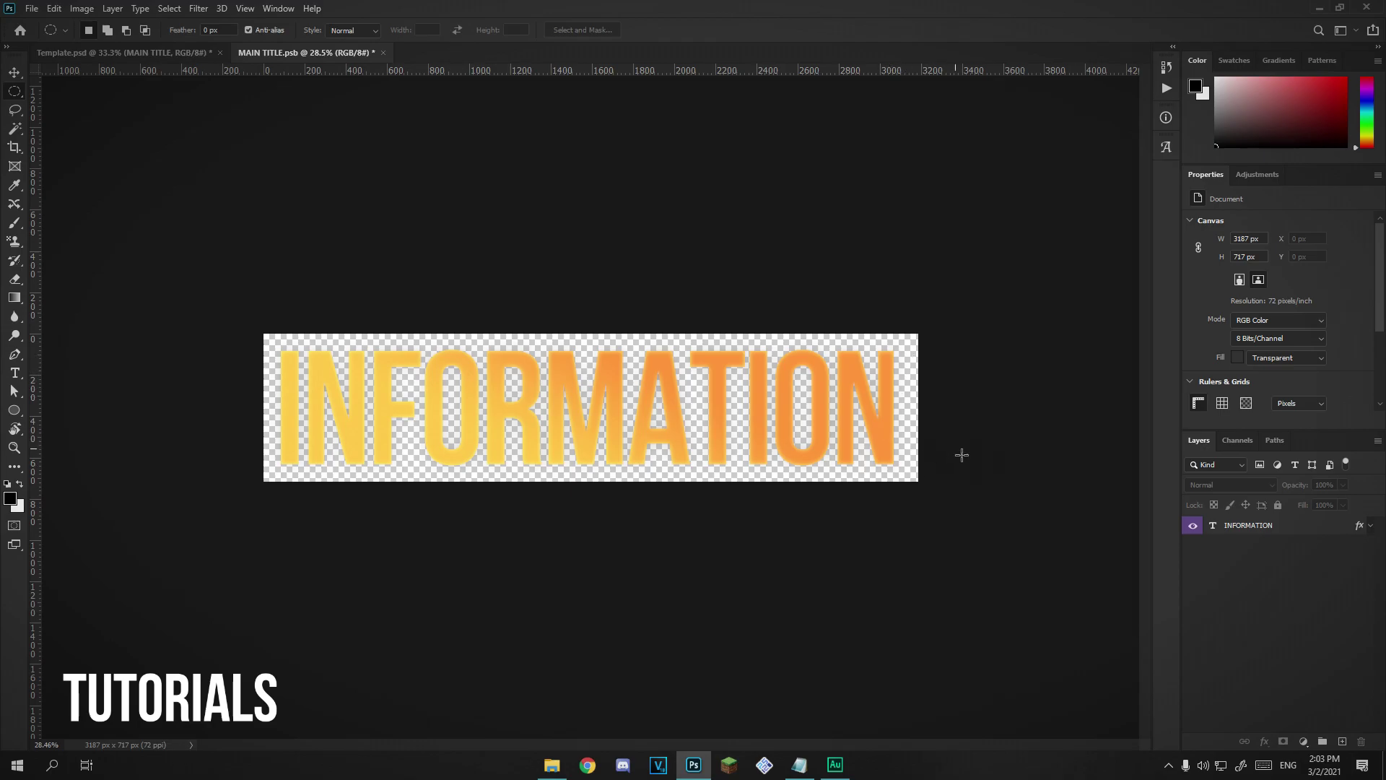
pyautogui.click(1274, 530)
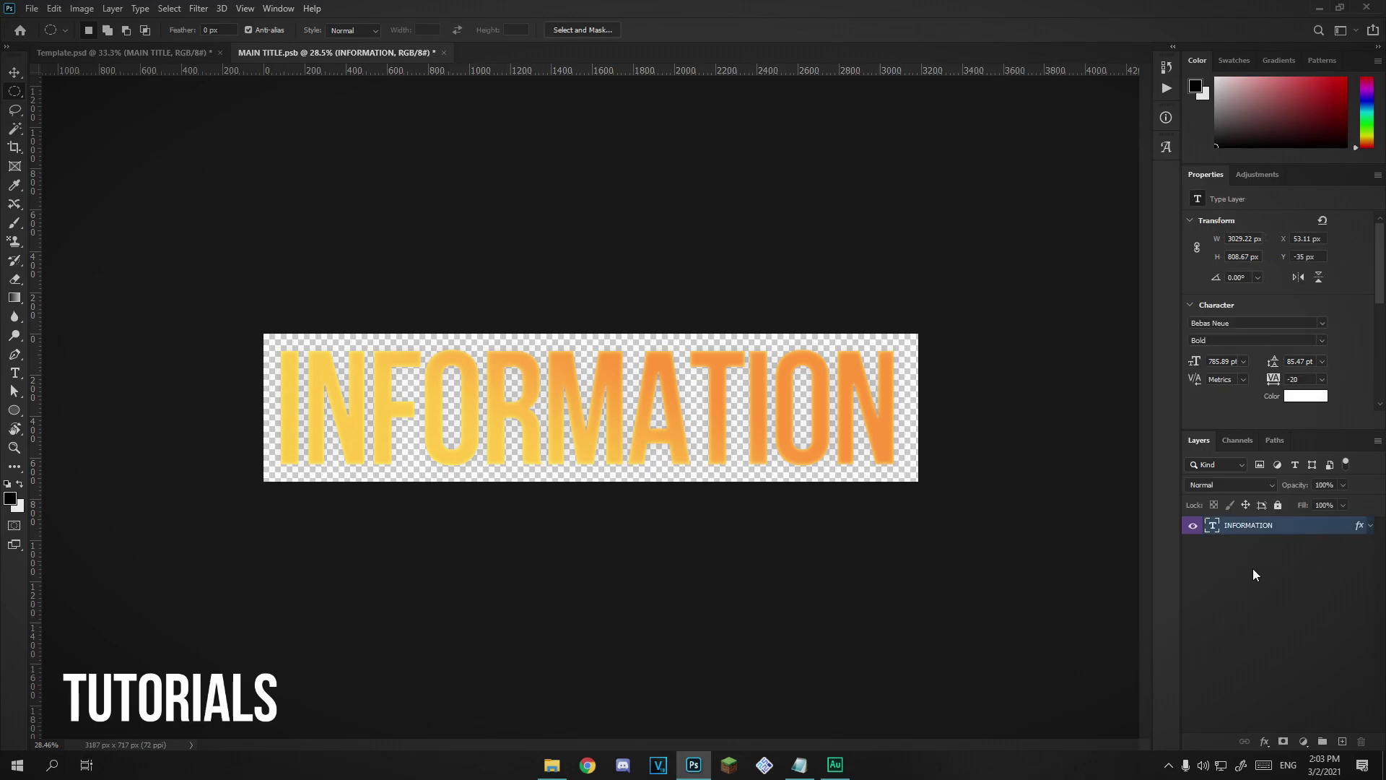
pyautogui.click(1342, 741)
pyautogui.moveTo(1270, 531); pyautogui.dragTo(1268, 601)
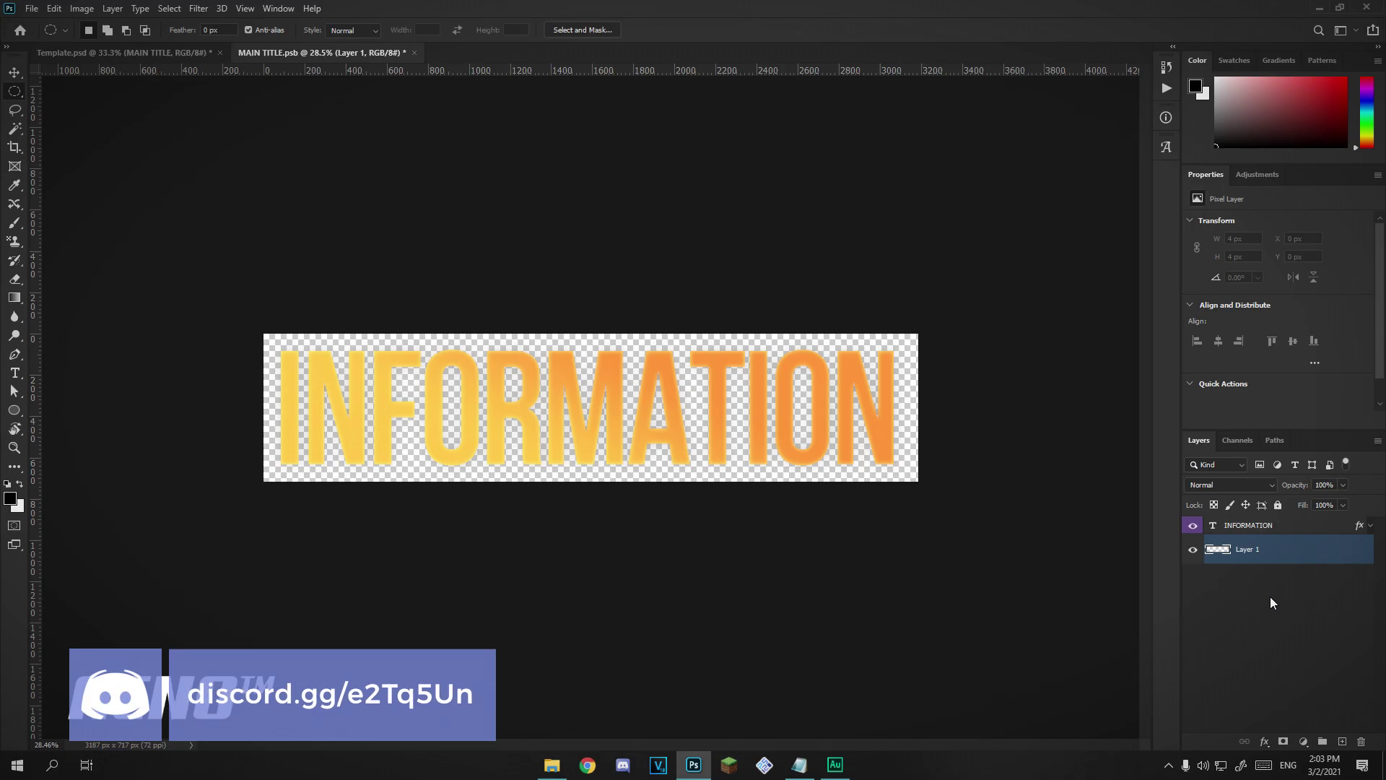
pyautogui.hotkey('alt', 'BackSpace')
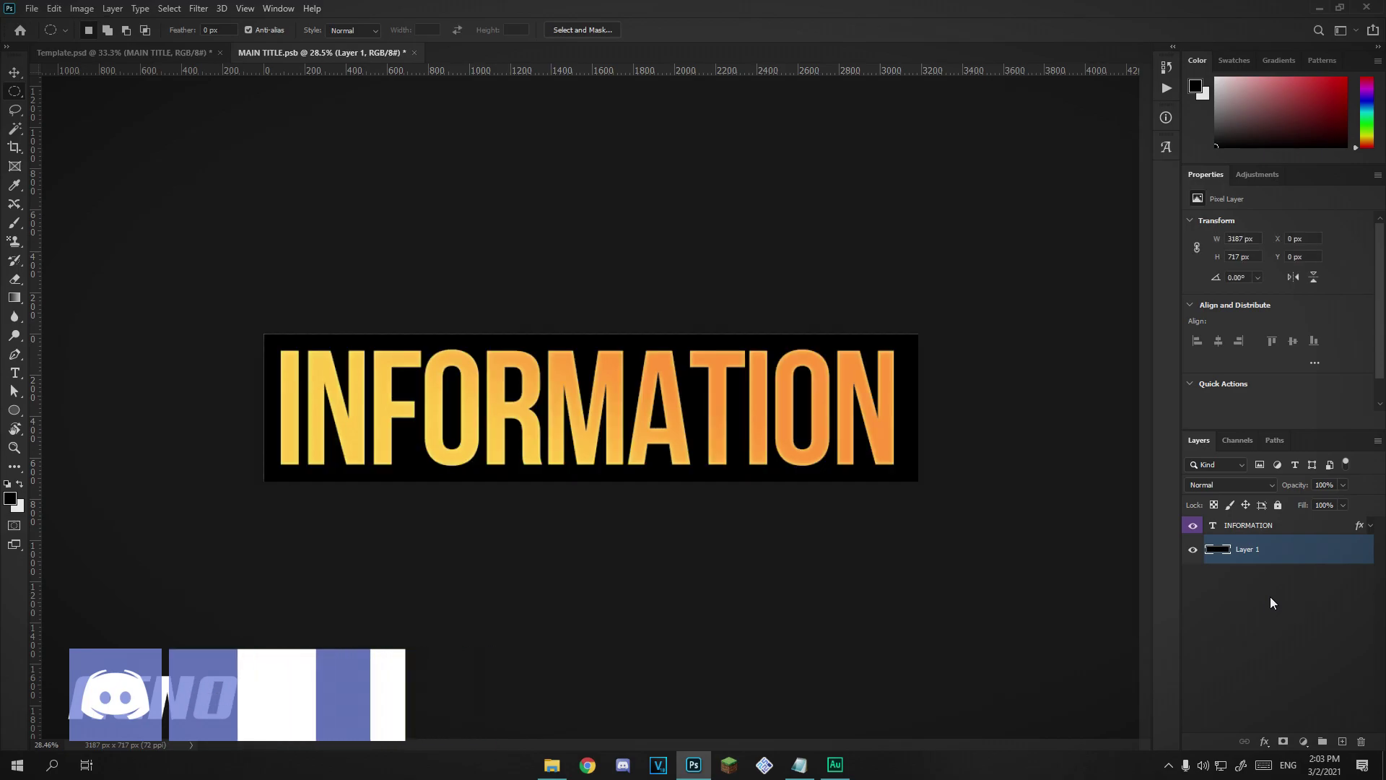
pyautogui.hotkey('ctrl', 'z')
pyautogui.hotkey('ctrl', 'BackSpace')
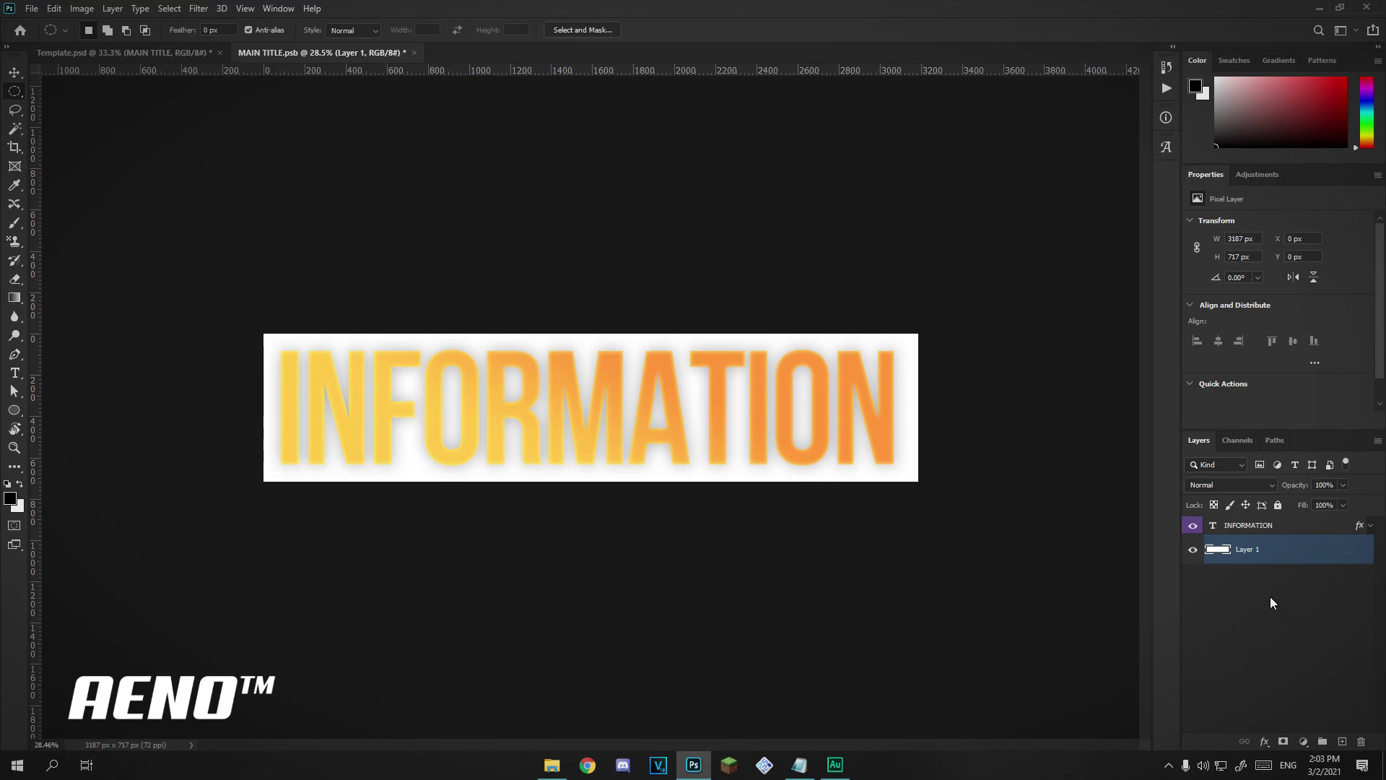
pyautogui.press('Delete')
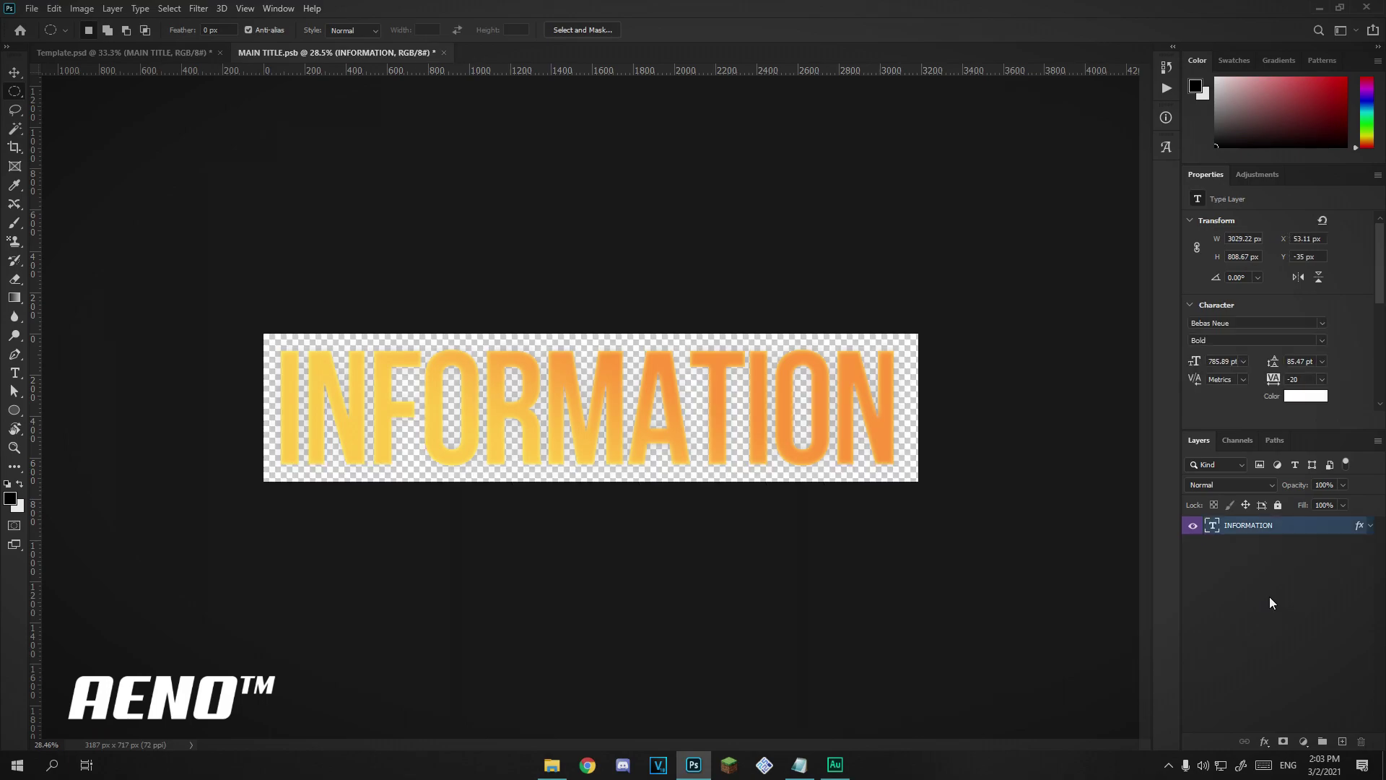
# - In the INFORMATION layer's Gradient Overlay, set the left gradient stop to cyan
pyautogui.click(1282, 585)
pyautogui.click(1242, 526)
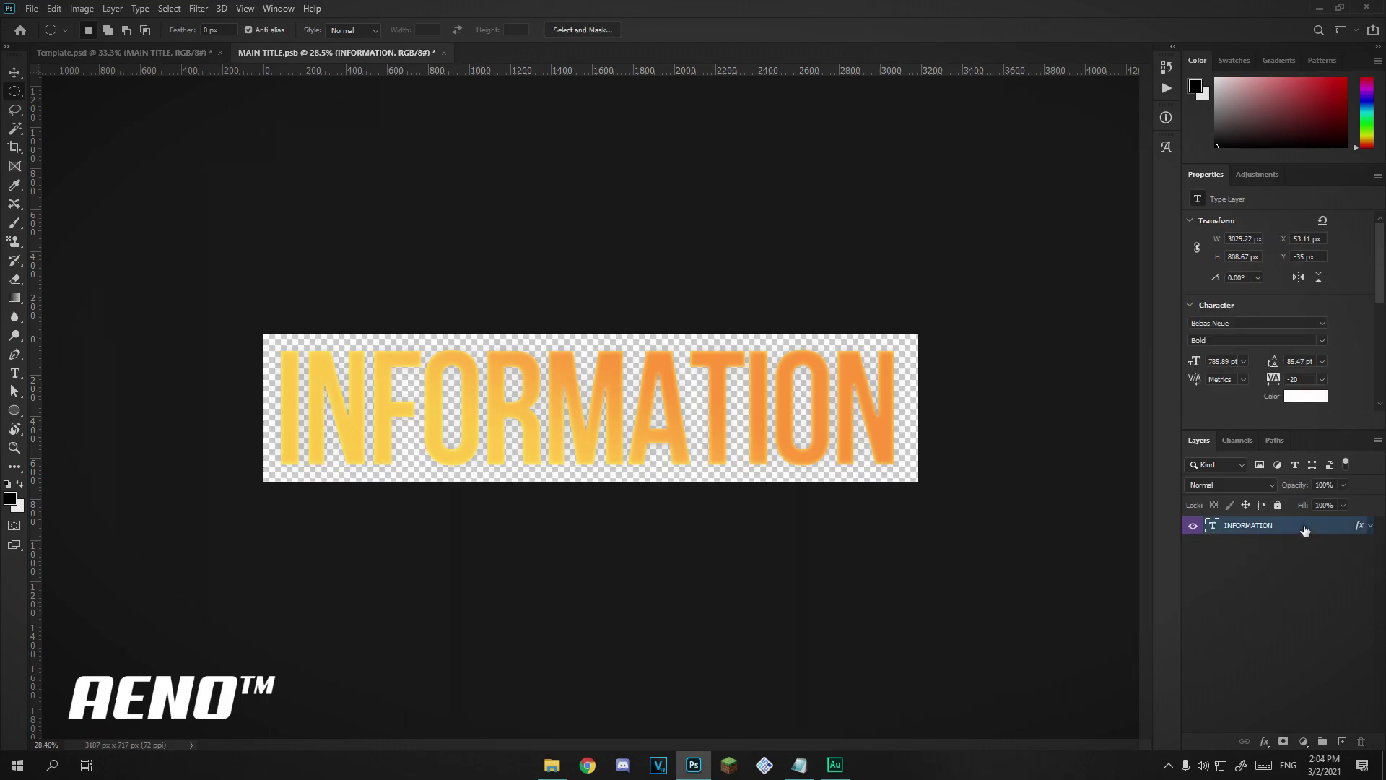
pyautogui.click(1371, 526)
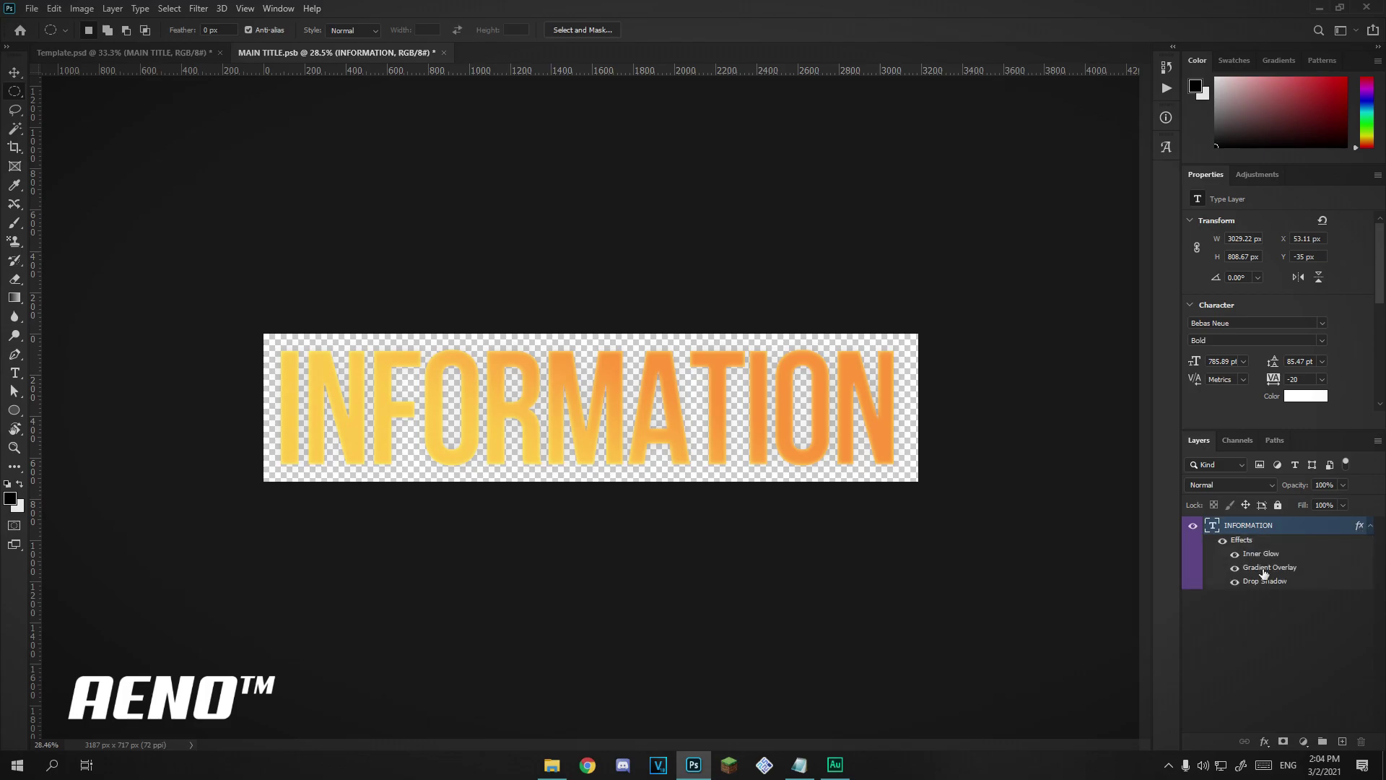
pyautogui.doubleClick(1263, 570)
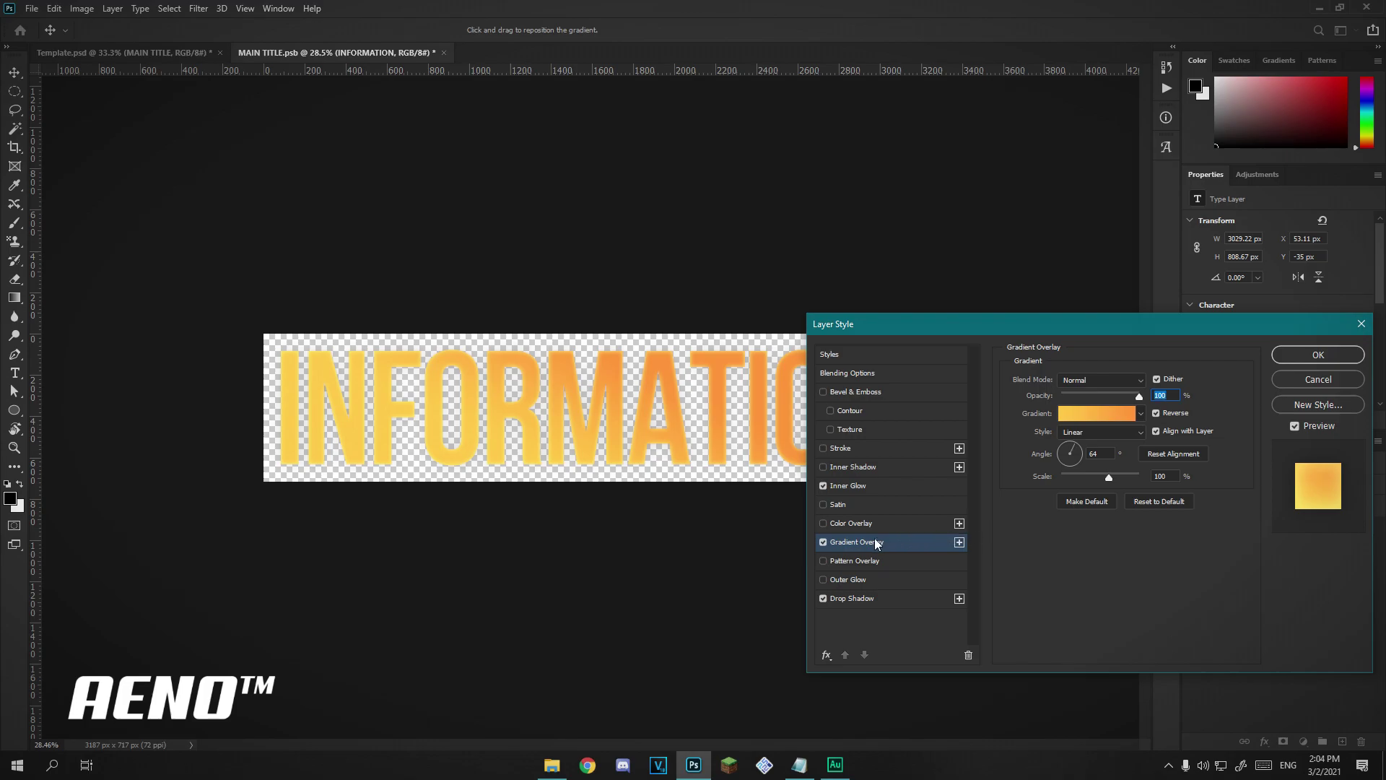
pyautogui.click(1097, 415)
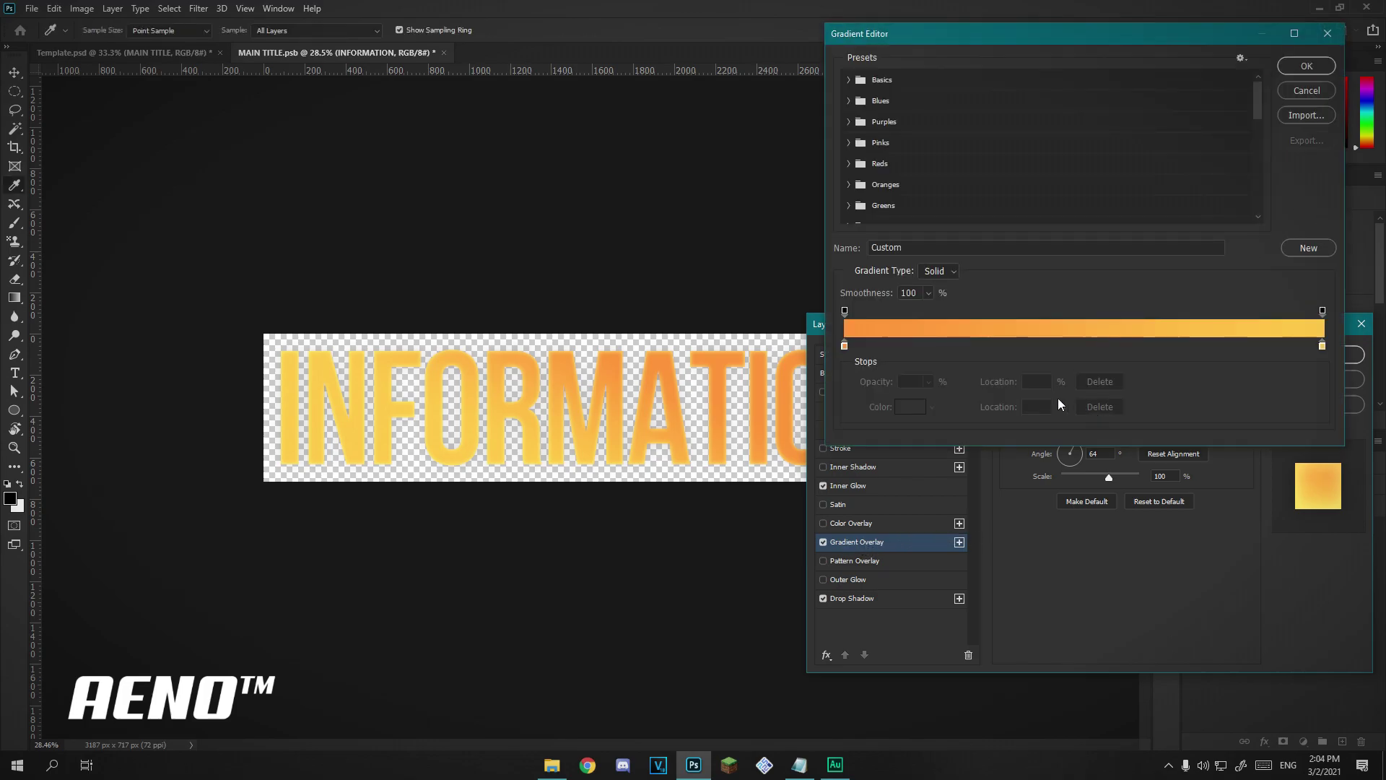
pyautogui.doubleClick(844, 348)
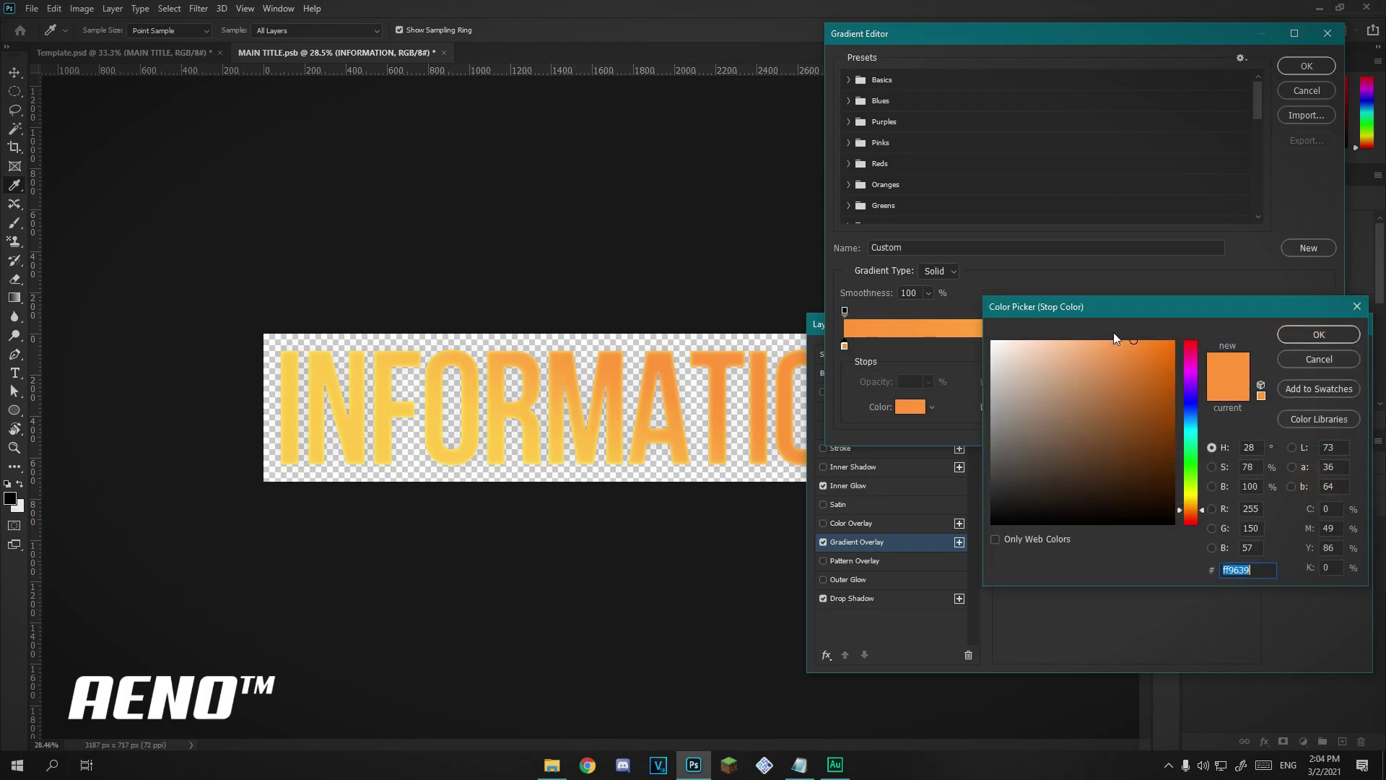
pyautogui.moveTo(1138, 311); pyautogui.dragTo(1122, 359)
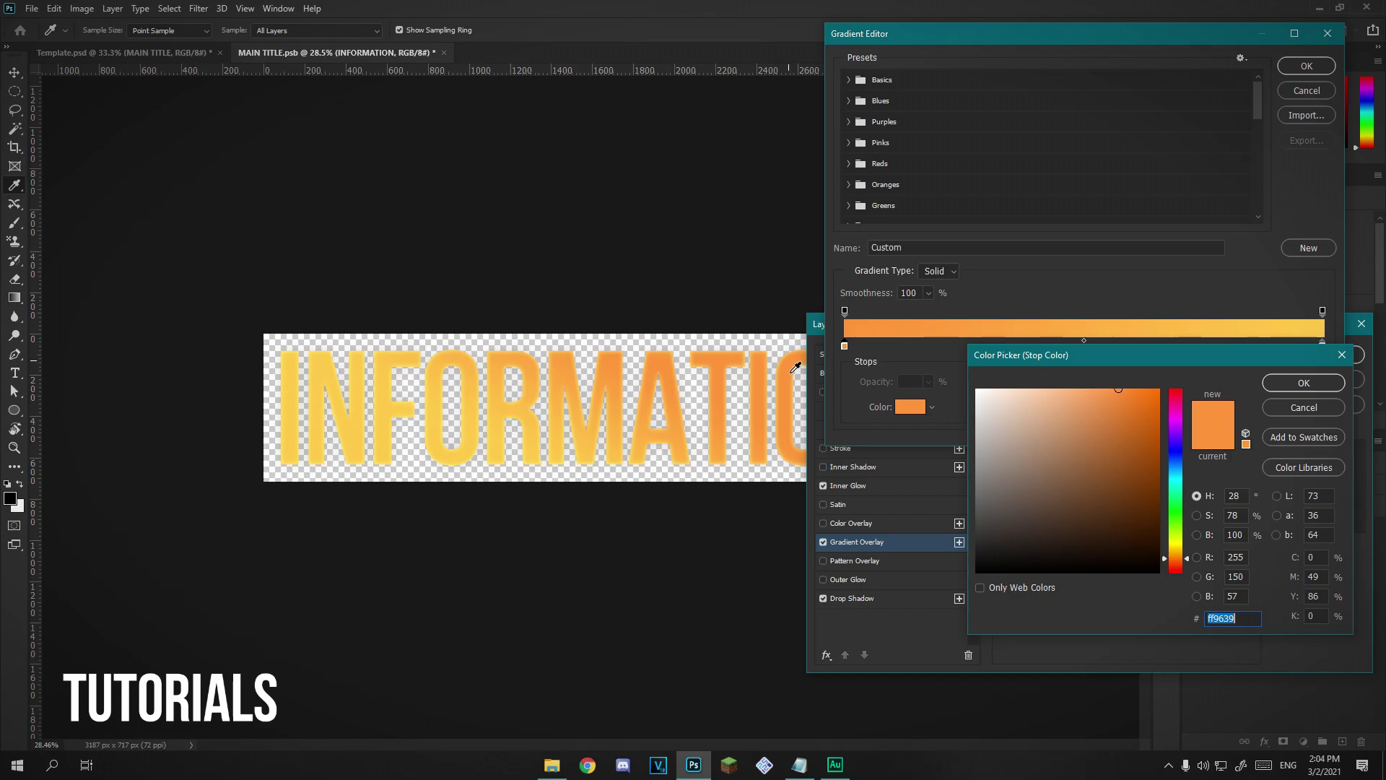
pyautogui.click(1175, 553)
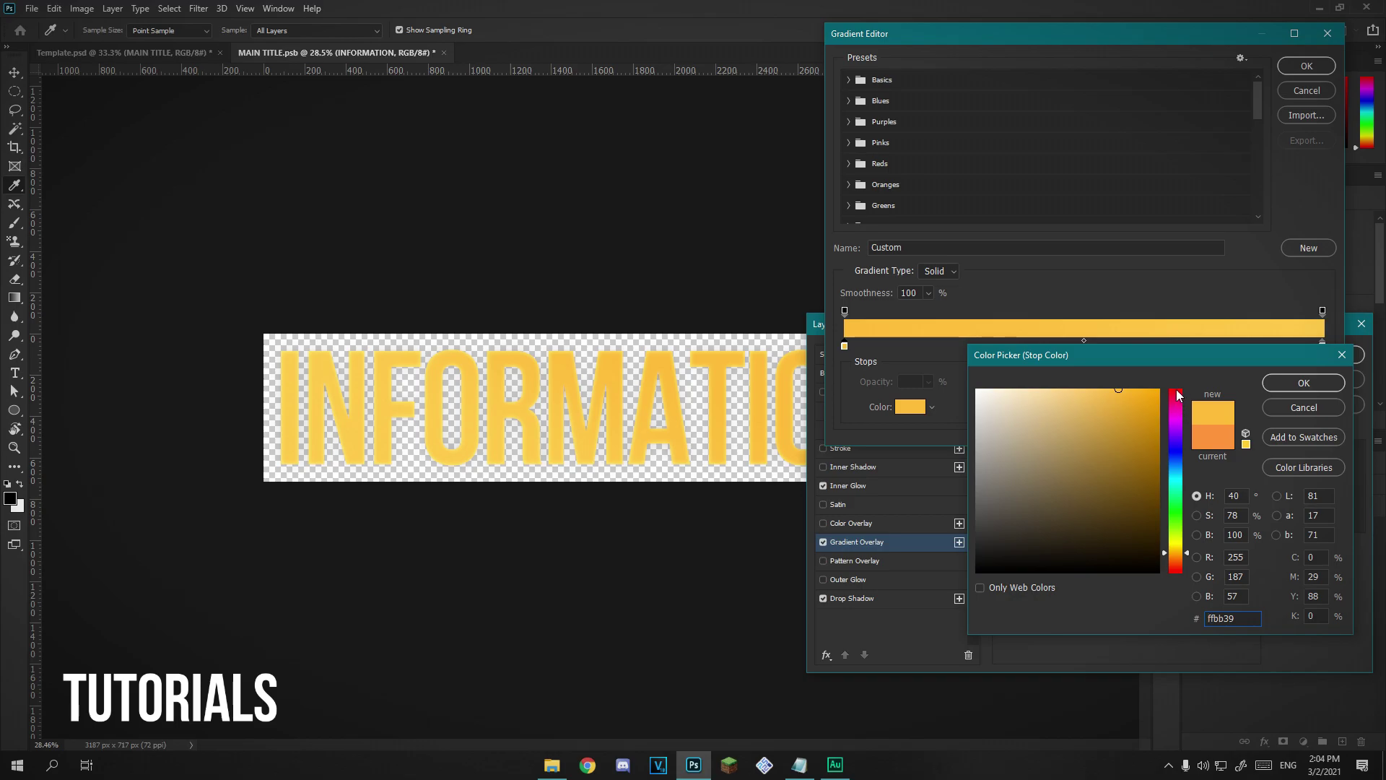
pyautogui.click(1176, 477)
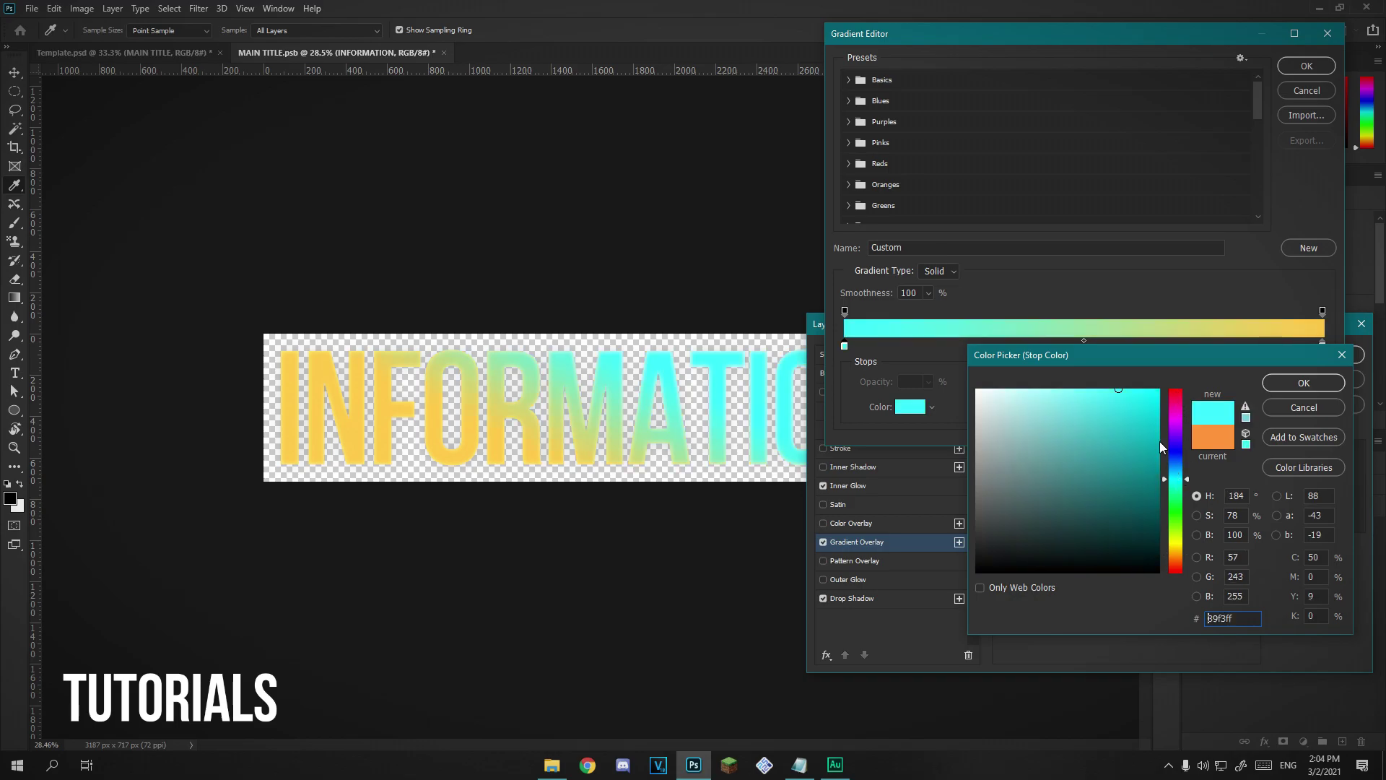
pyautogui.moveTo(1136, 400); pyautogui.dragTo(1139, 379)
pyautogui.click(1302, 383)
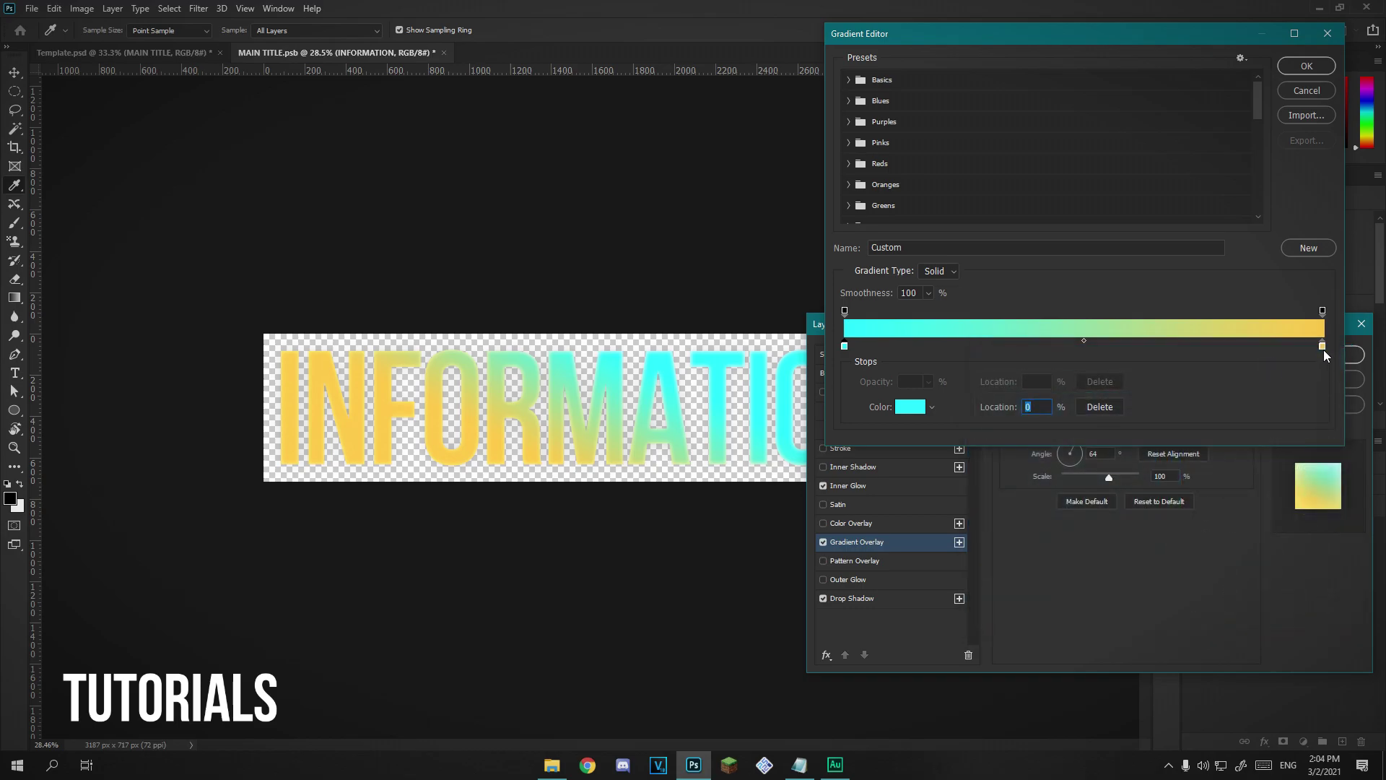
# - Set the right gradient stop to blue 2da4ff and apply the gradient
pyautogui.doubleClick(1322, 347)
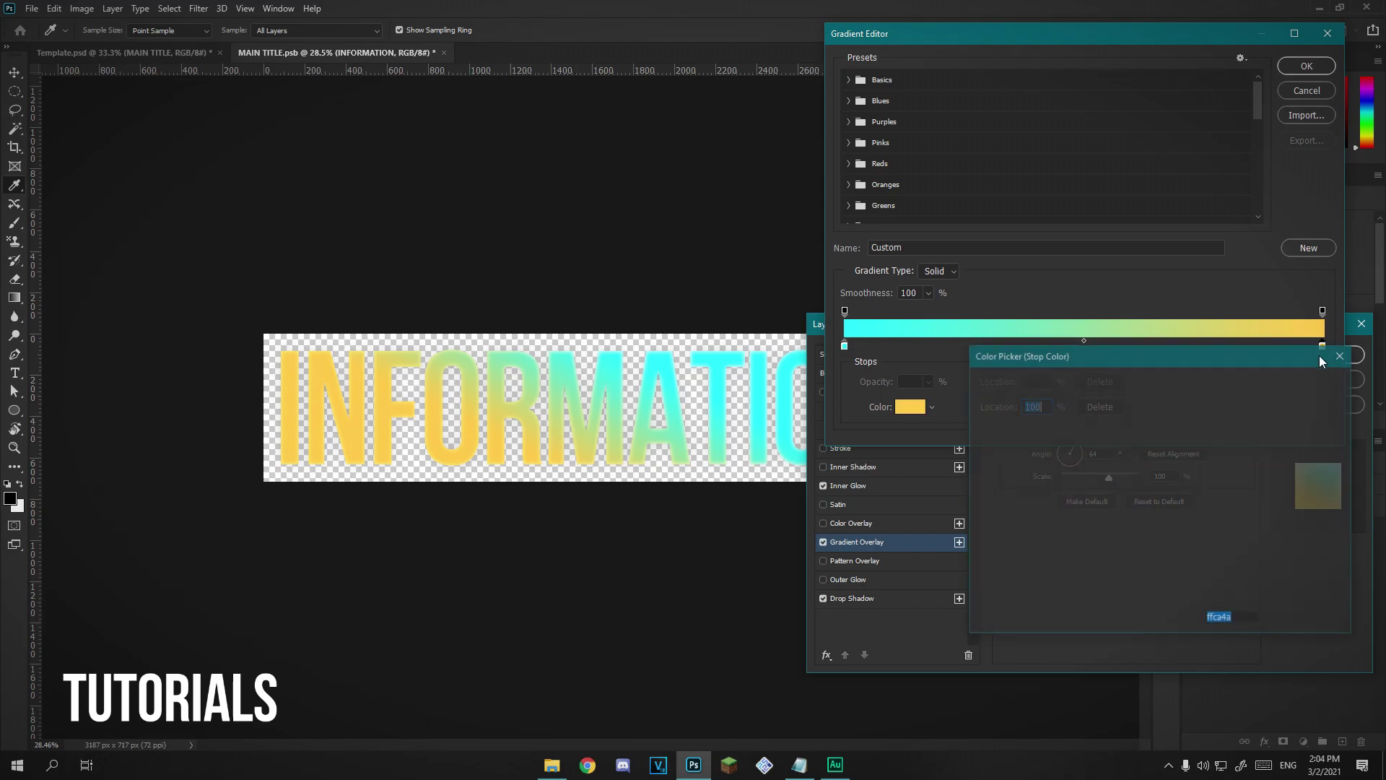
pyautogui.write('2da4ff')
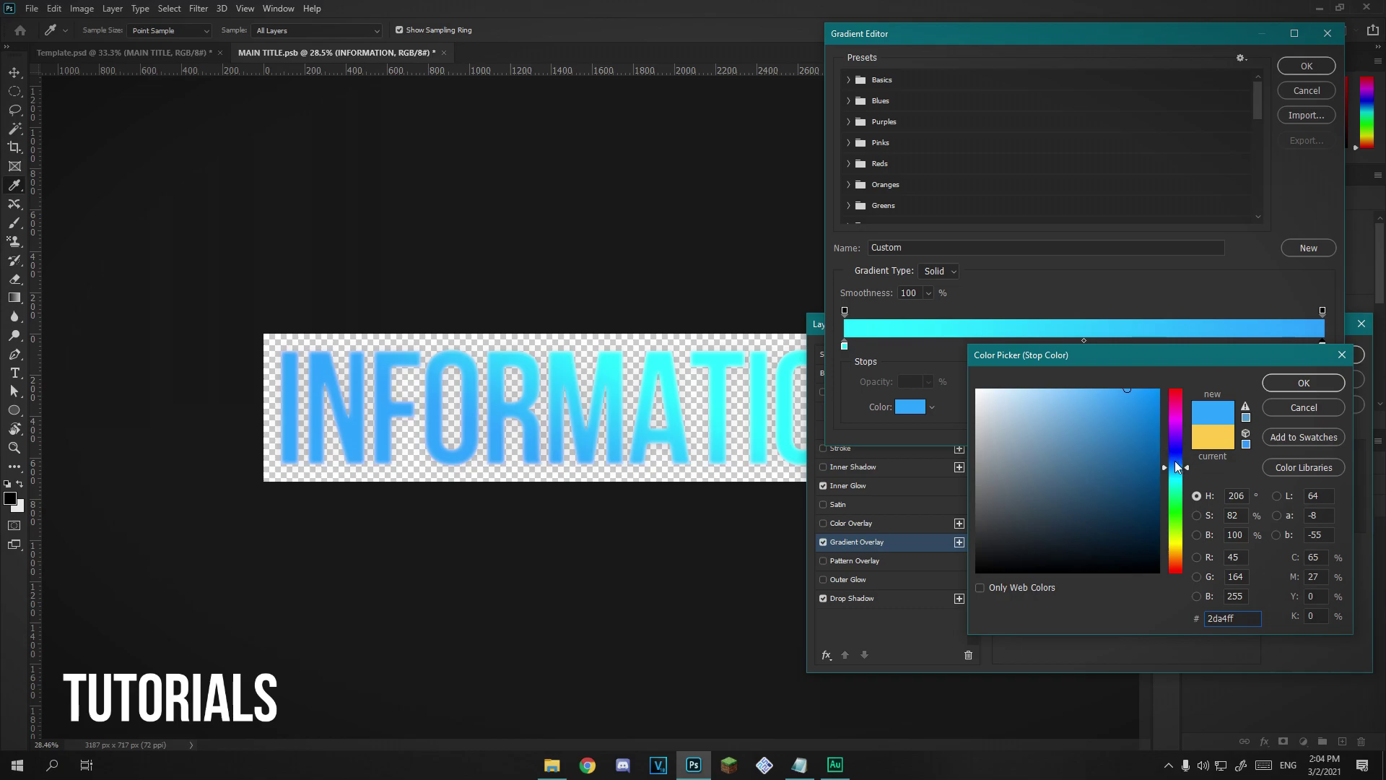
pyautogui.press('Return')
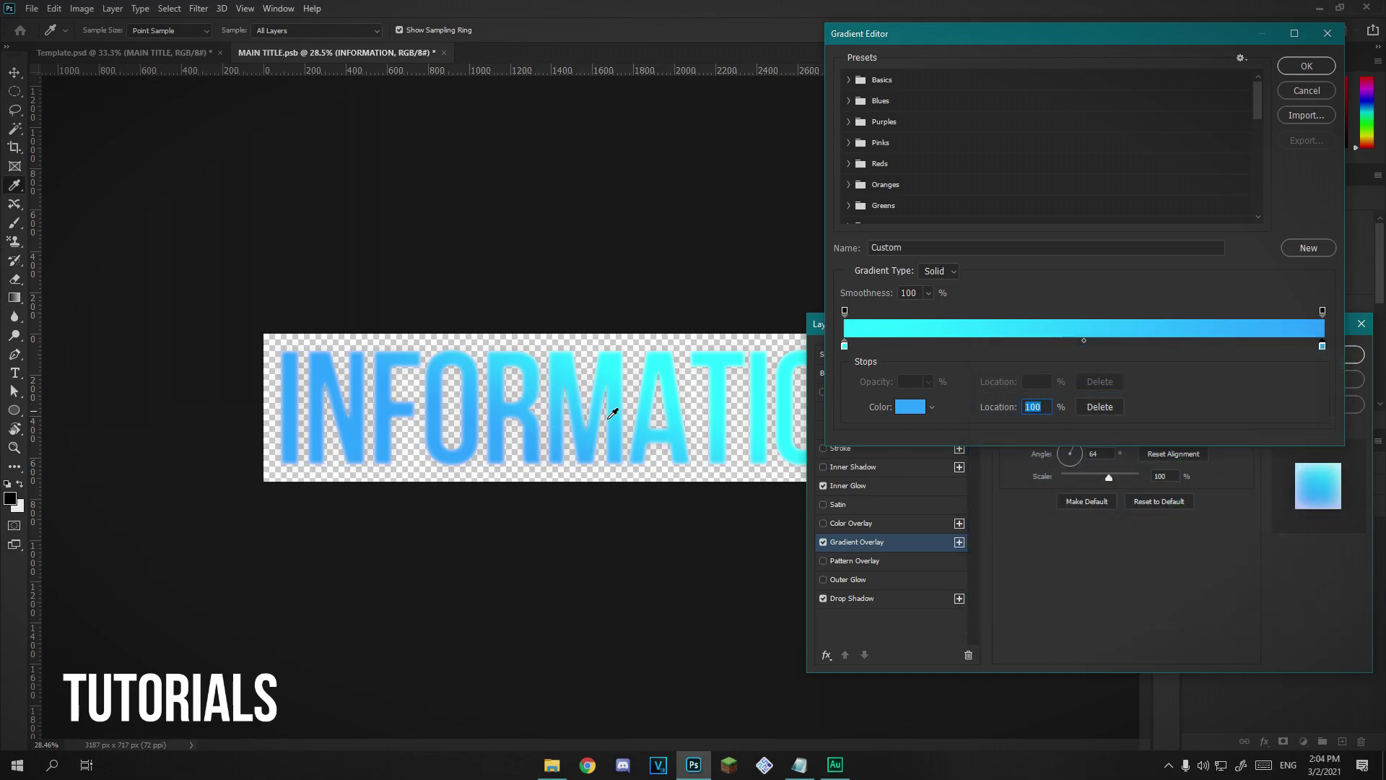
pyautogui.press('Return')
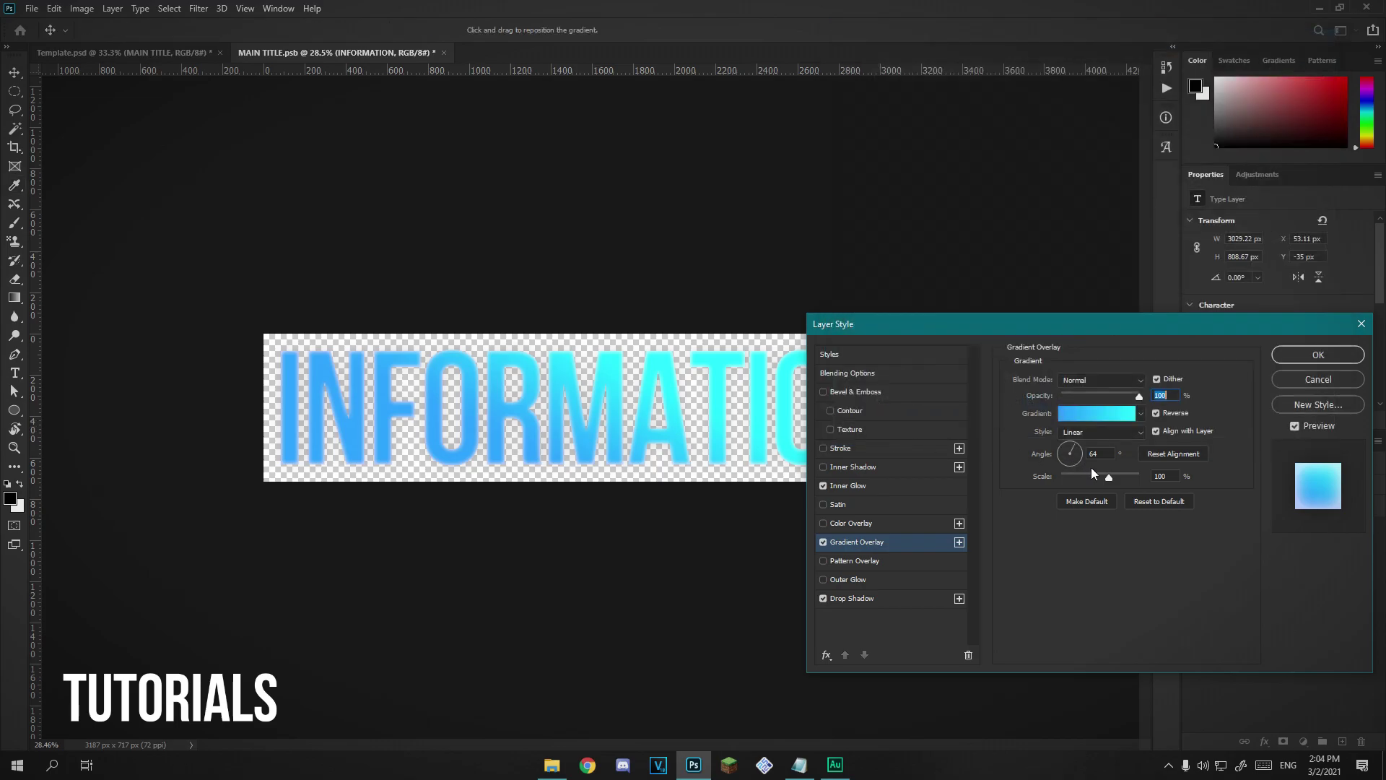
# - Set the gradient overlay to 150% scale and 50° angle, keeping Reverse and Dither on
pyautogui.moveTo(1107, 478); pyautogui.dragTo(1136, 477)
pyautogui.moveTo(1073, 453)
pyautogui.mouseDown()
pyautogui.moveTo(1064, 460)
pyautogui.moveTo(1080, 447)
pyautogui.mouseUp()
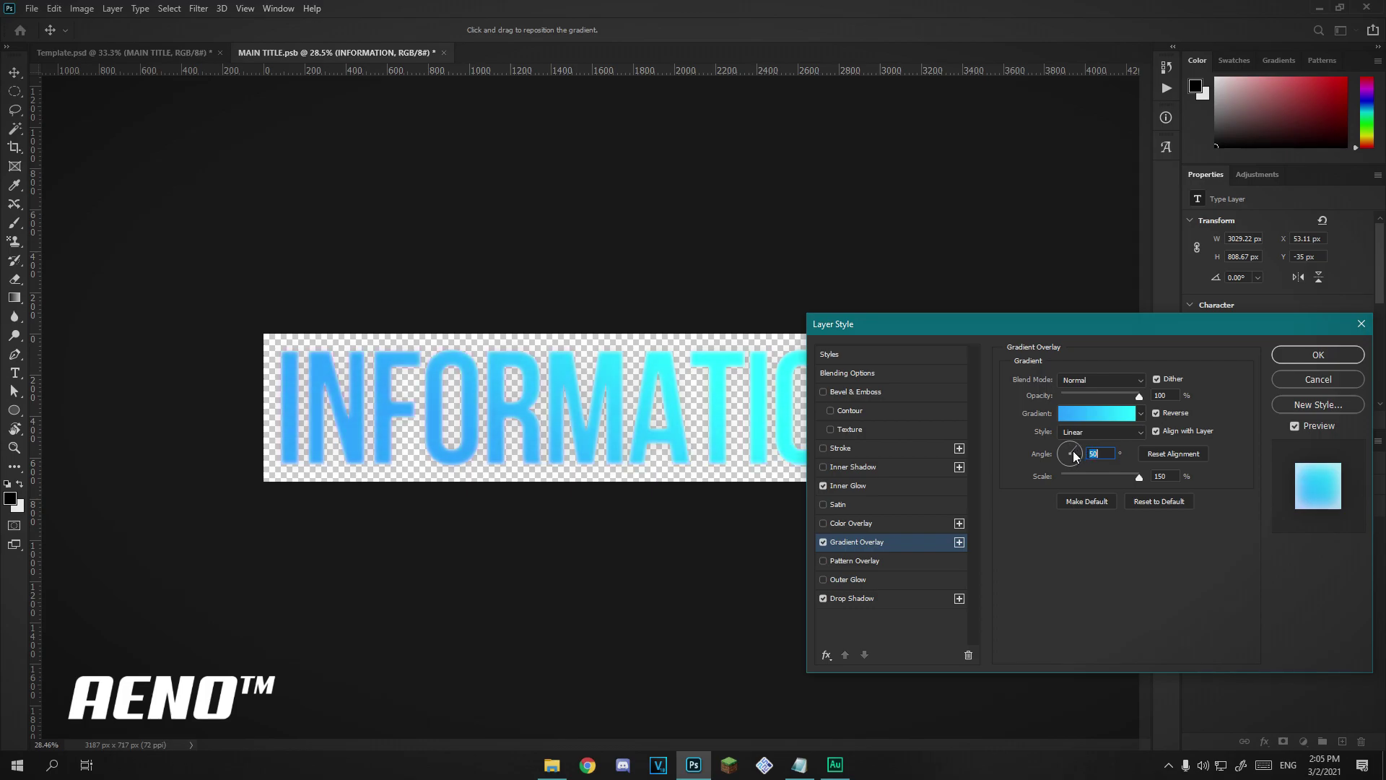
pyautogui.click(1163, 413)
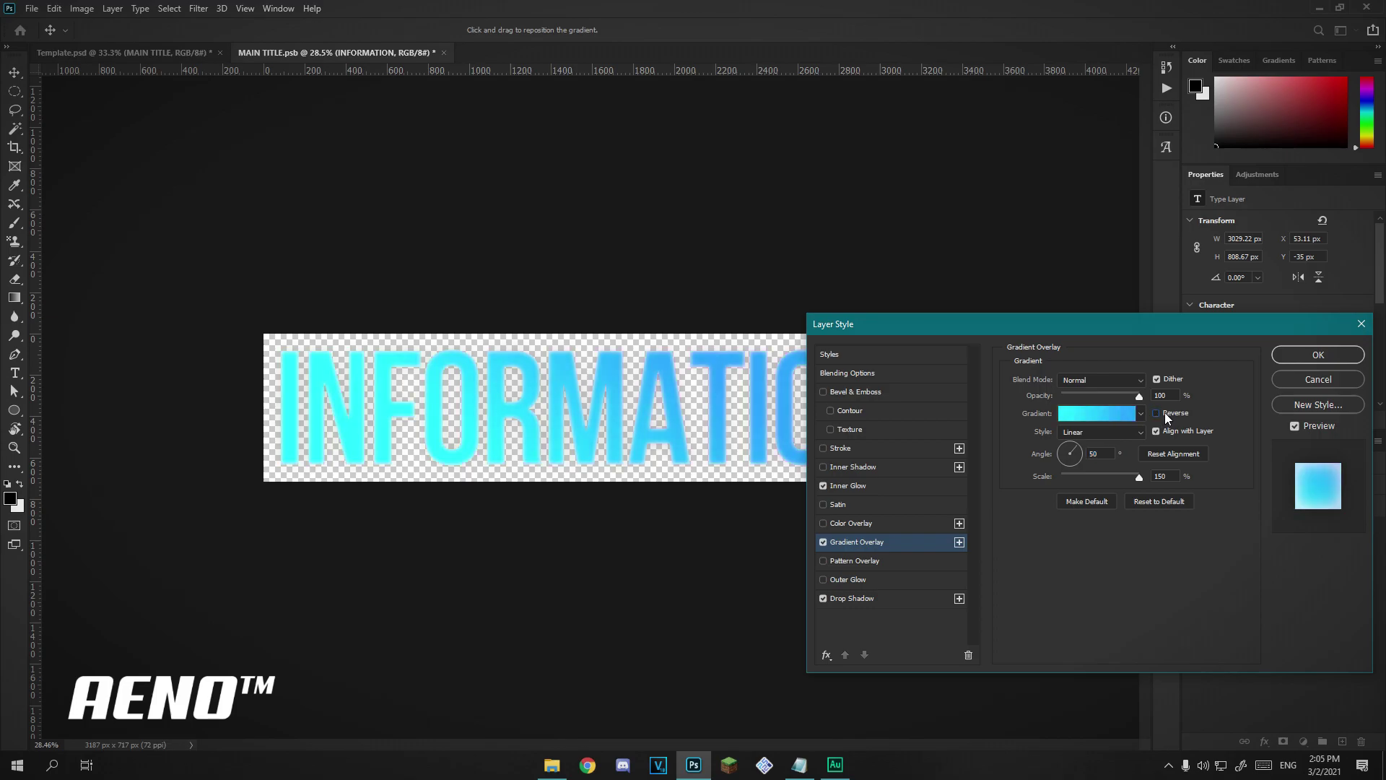
pyautogui.click(1164, 413)
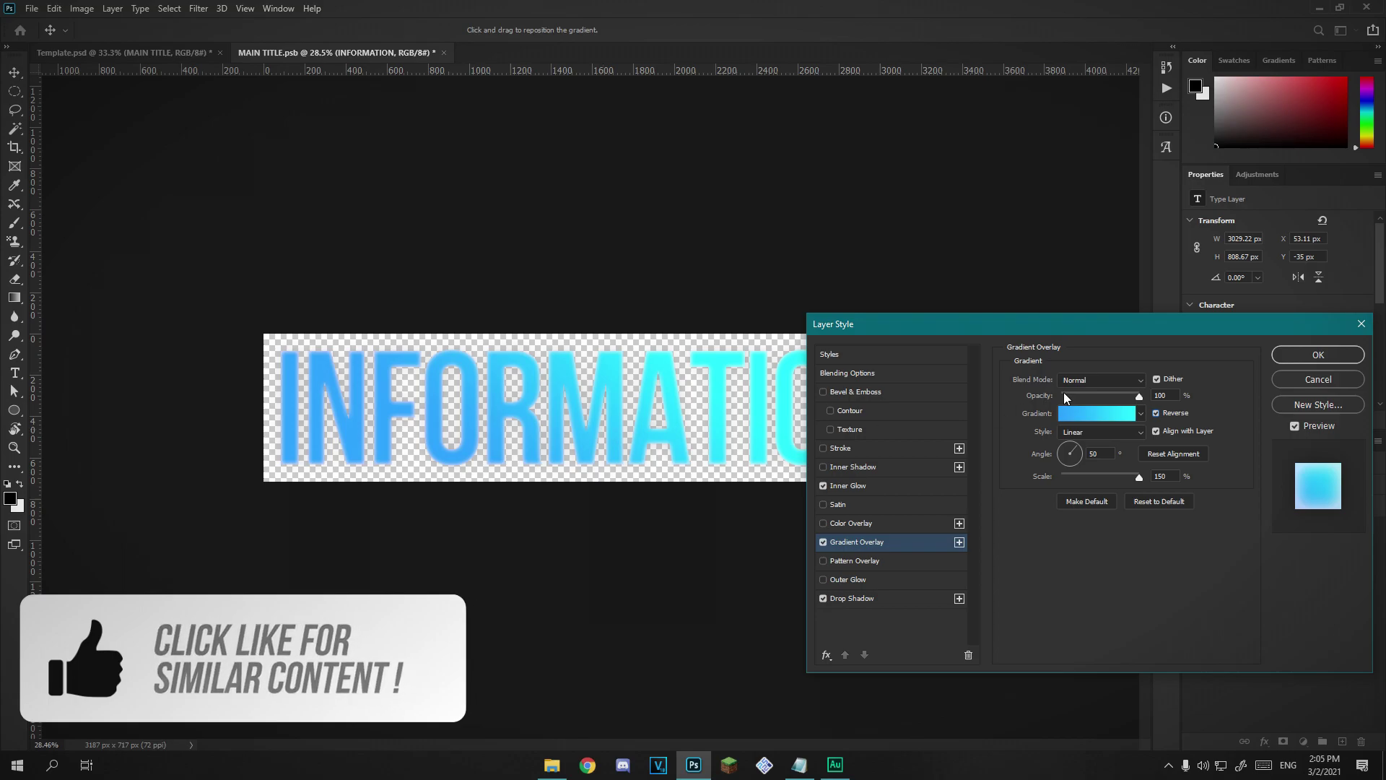
pyautogui.click(1170, 380)
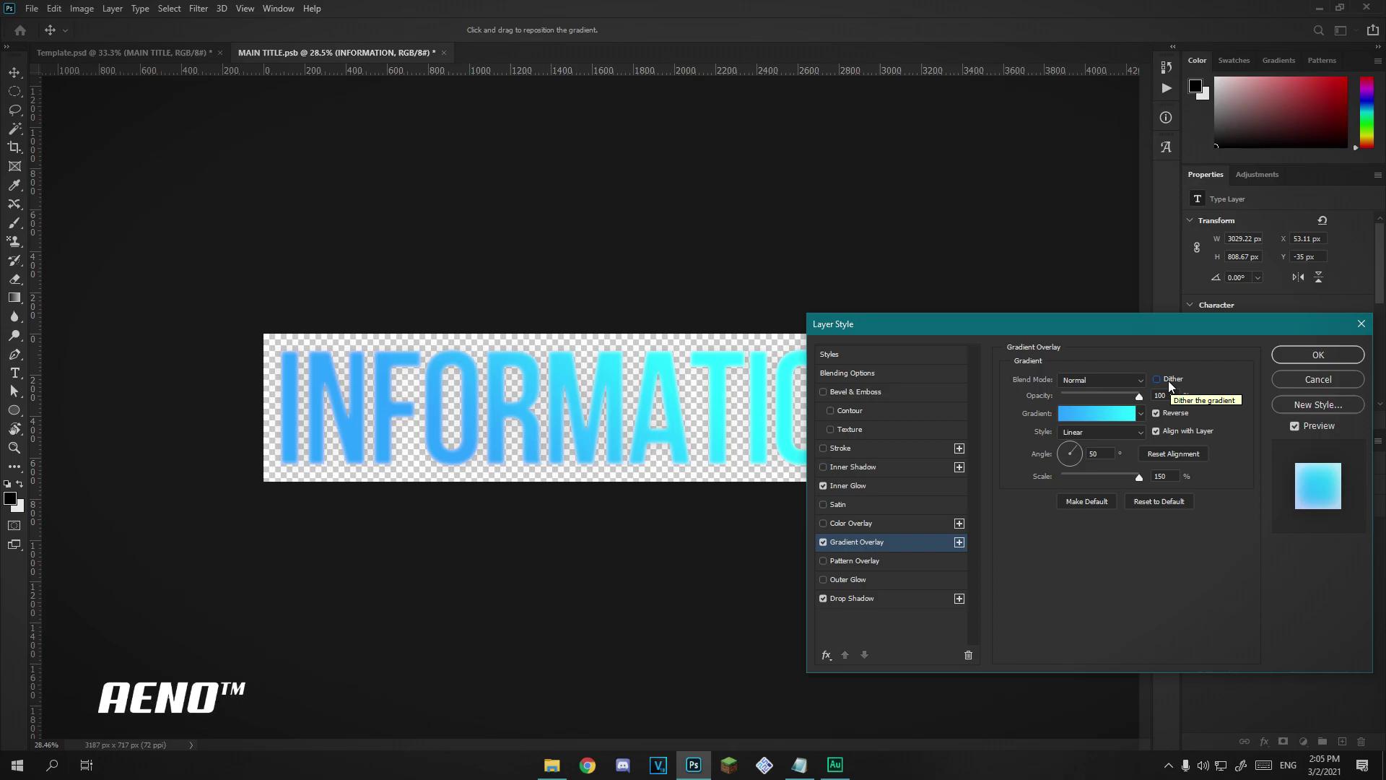
pyautogui.click(1167, 379)
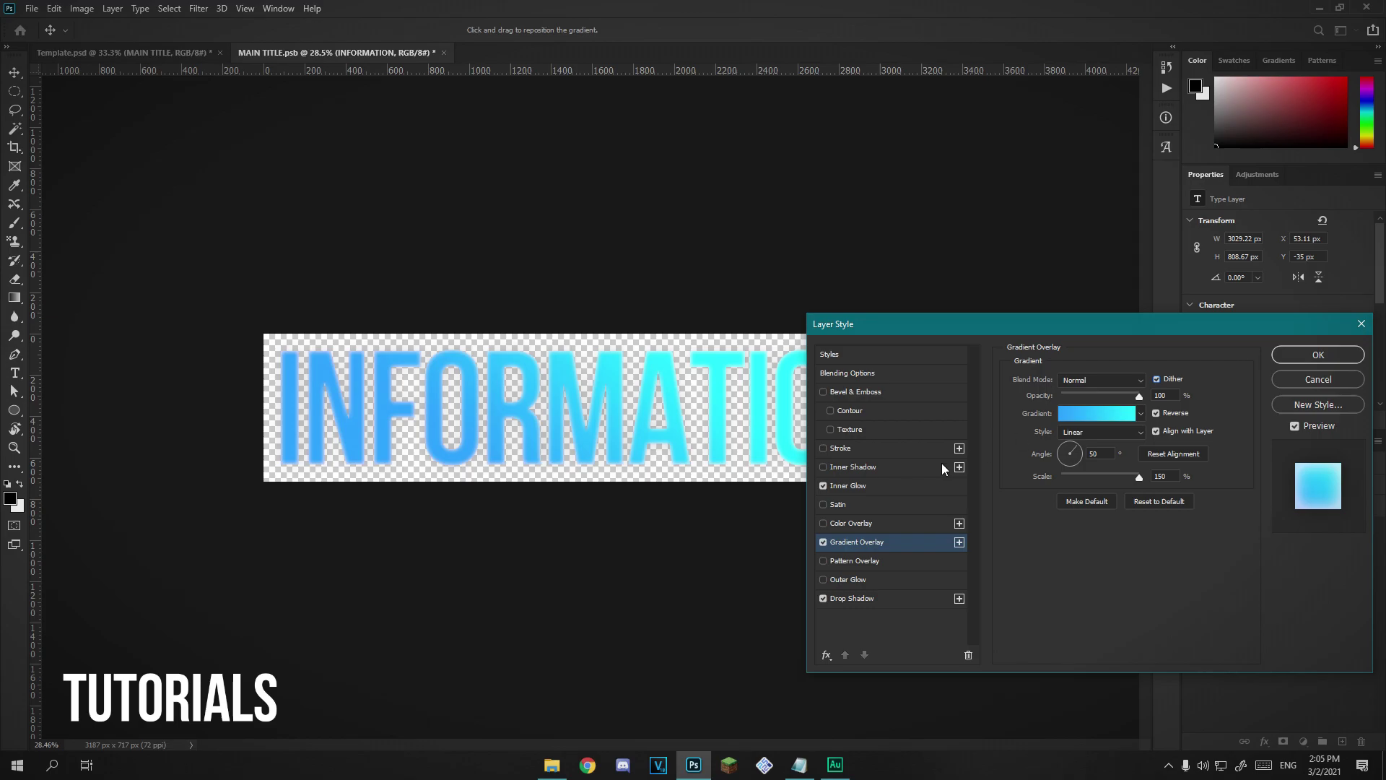
# - Give INFORMATION a light-blue 39bbff inner glow, toggling it to compare
pyautogui.click(873, 486)
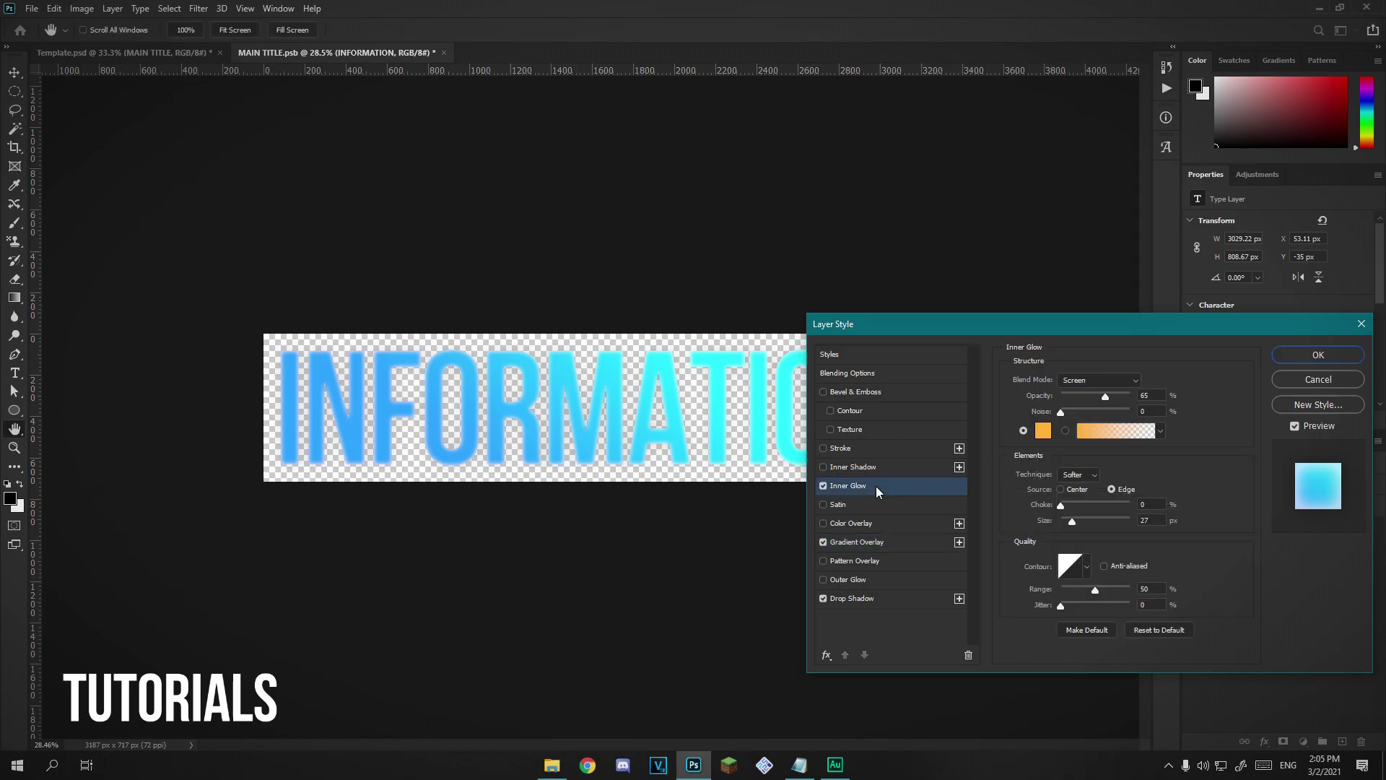
pyautogui.click(1043, 431)
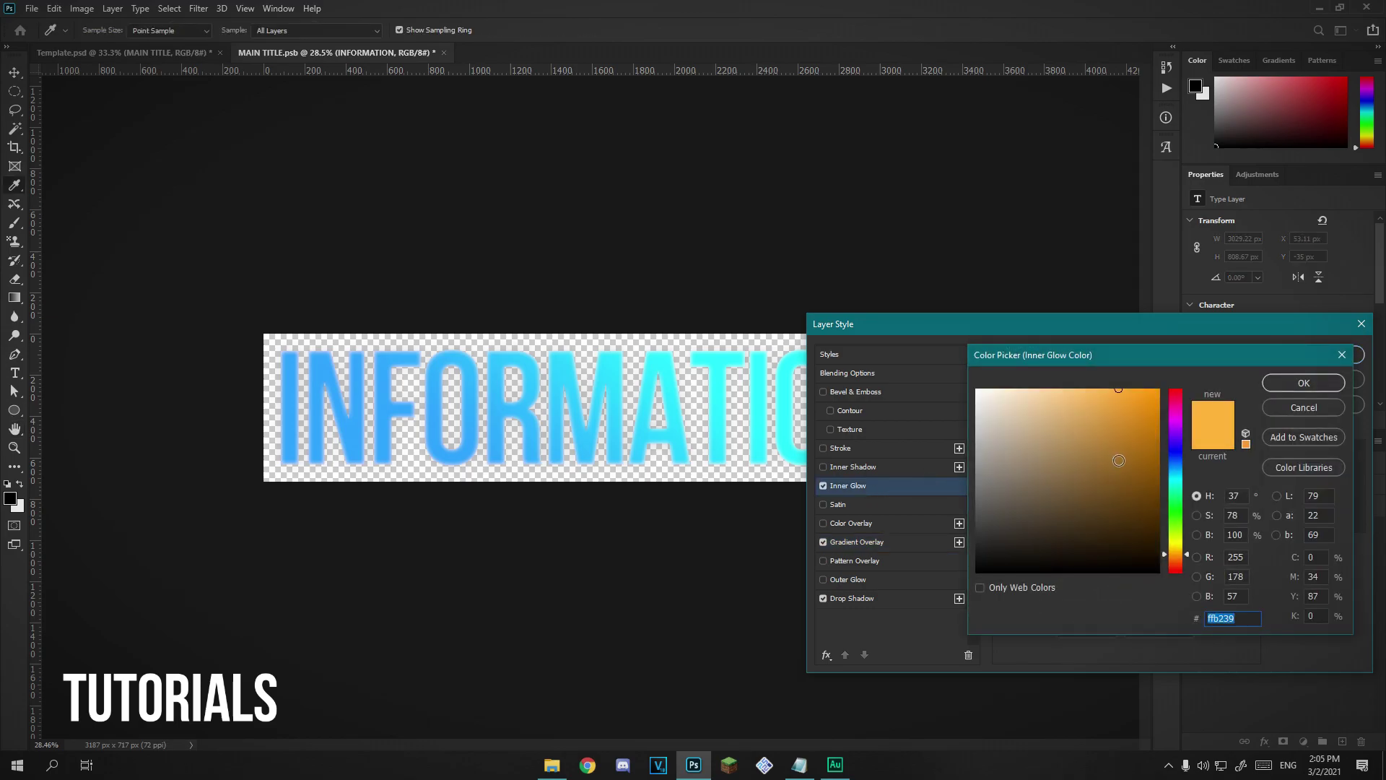
pyautogui.click(1175, 477)
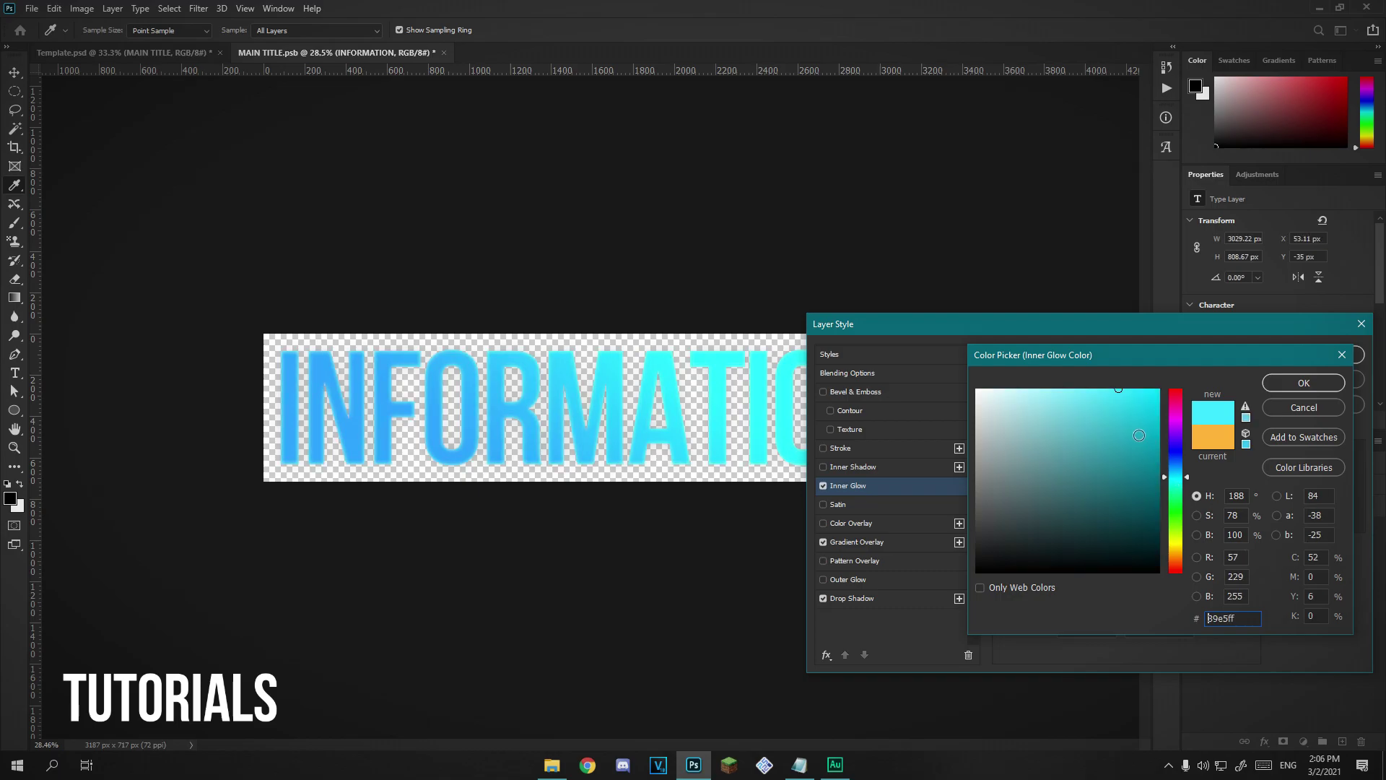
pyautogui.moveTo(1171, 470); pyautogui.dragTo(1176, 460)
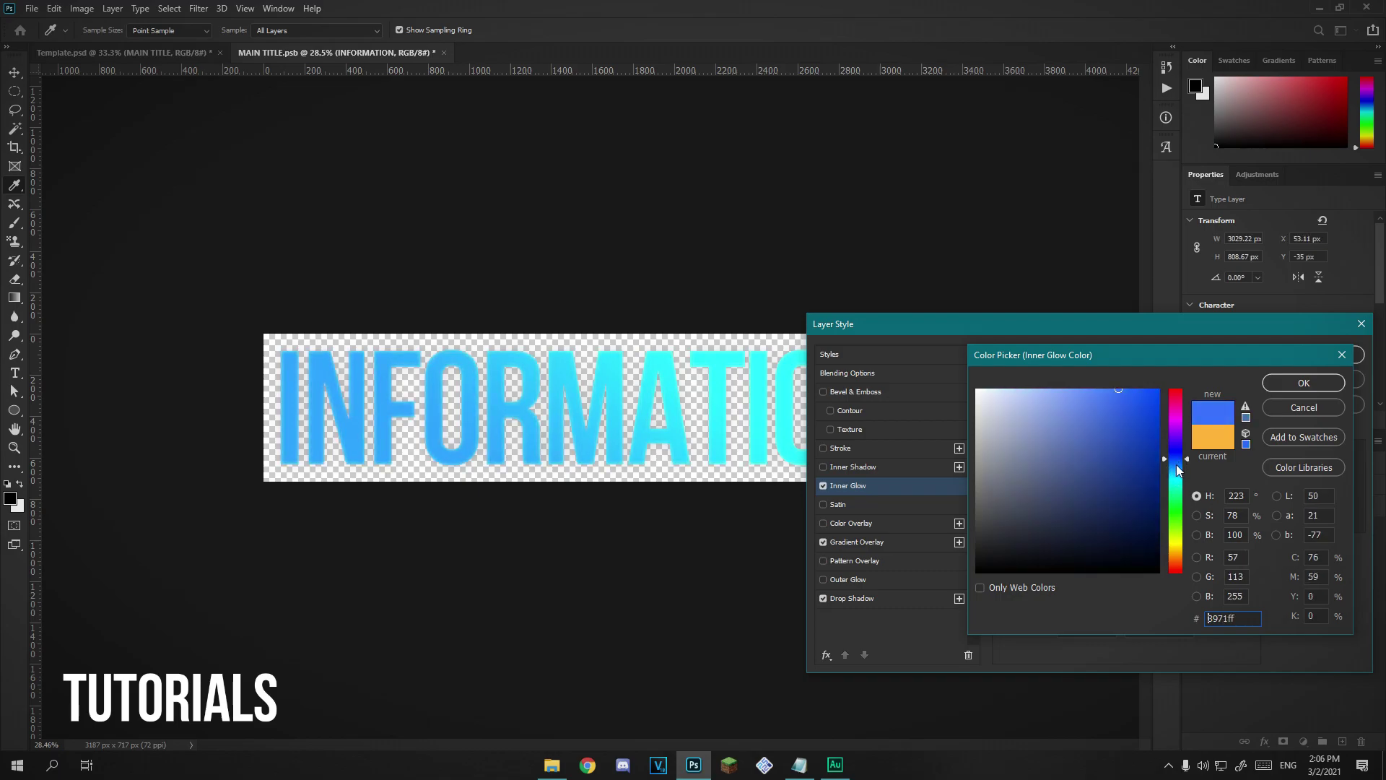
pyautogui.click(1175, 470)
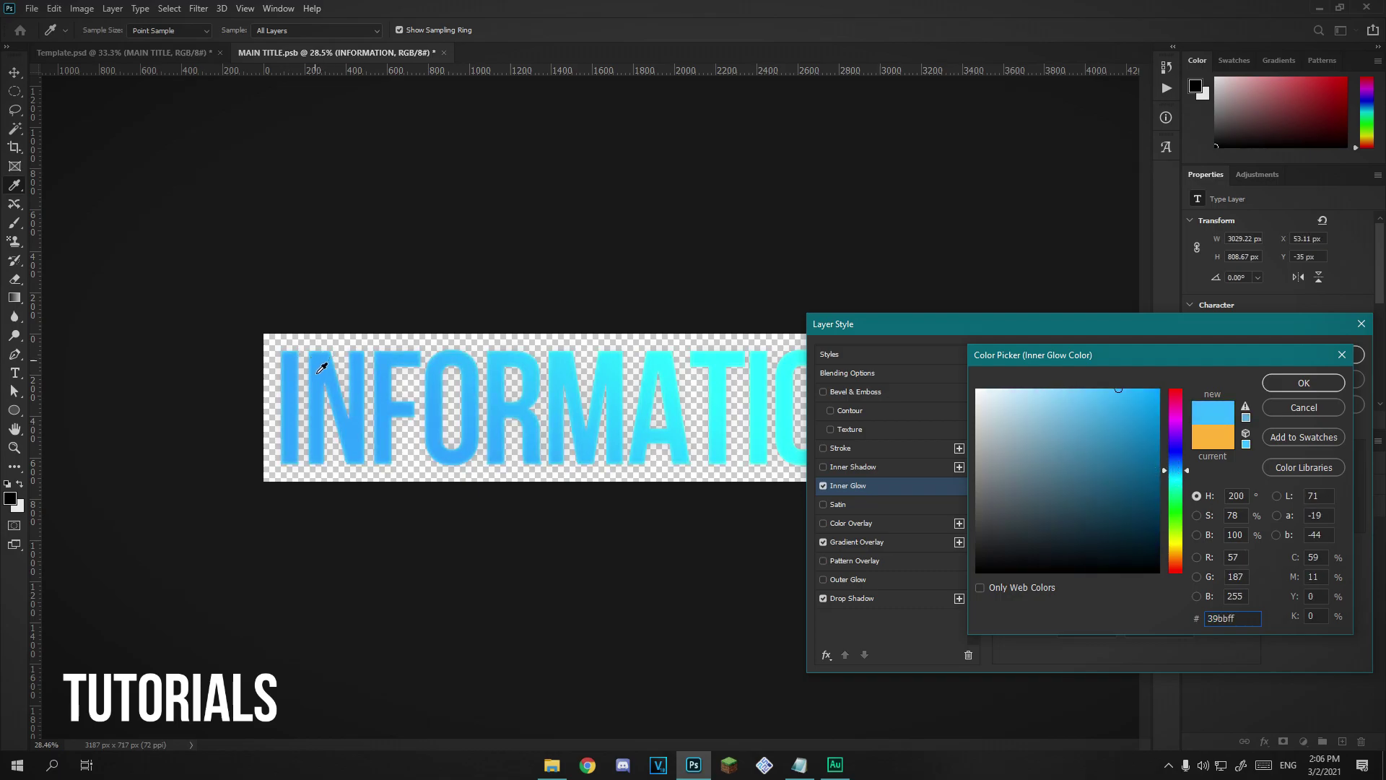
pyautogui.press('Return')
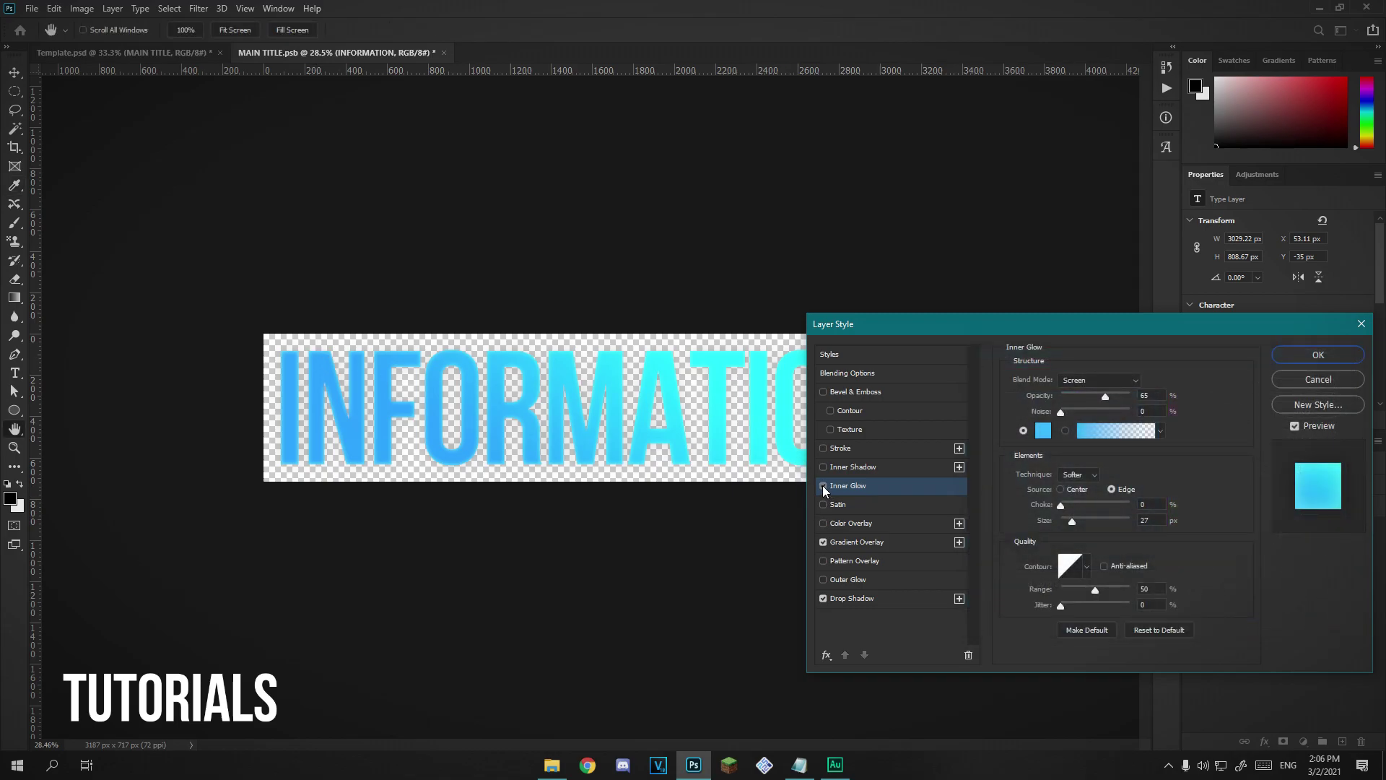
pyautogui.click(823, 487)
pyautogui.click(823, 486)
pyautogui.click(824, 486)
pyautogui.click(823, 486)
# - Keep the drop shadow black instead of purple d041ff and apply the layer styles
pyautogui.click(852, 598)
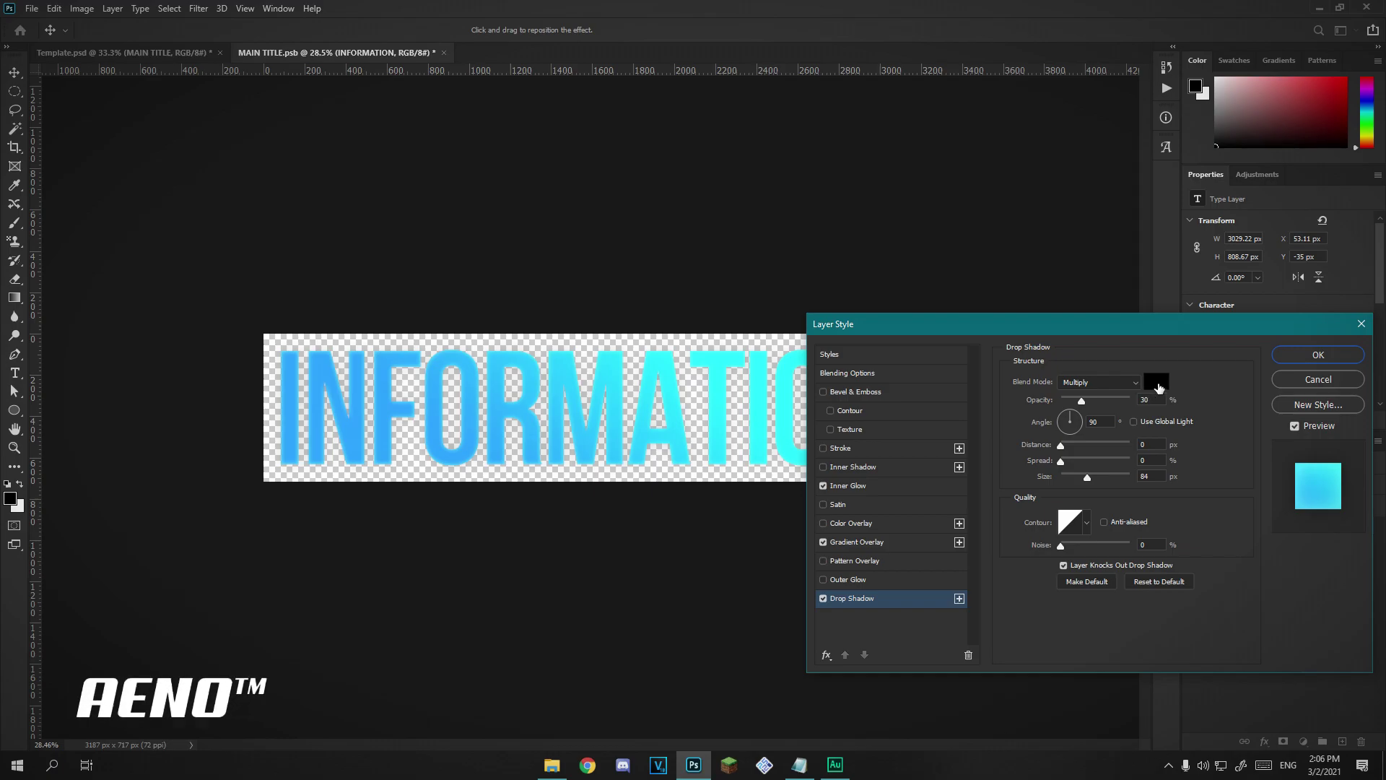
pyautogui.click(1155, 383)
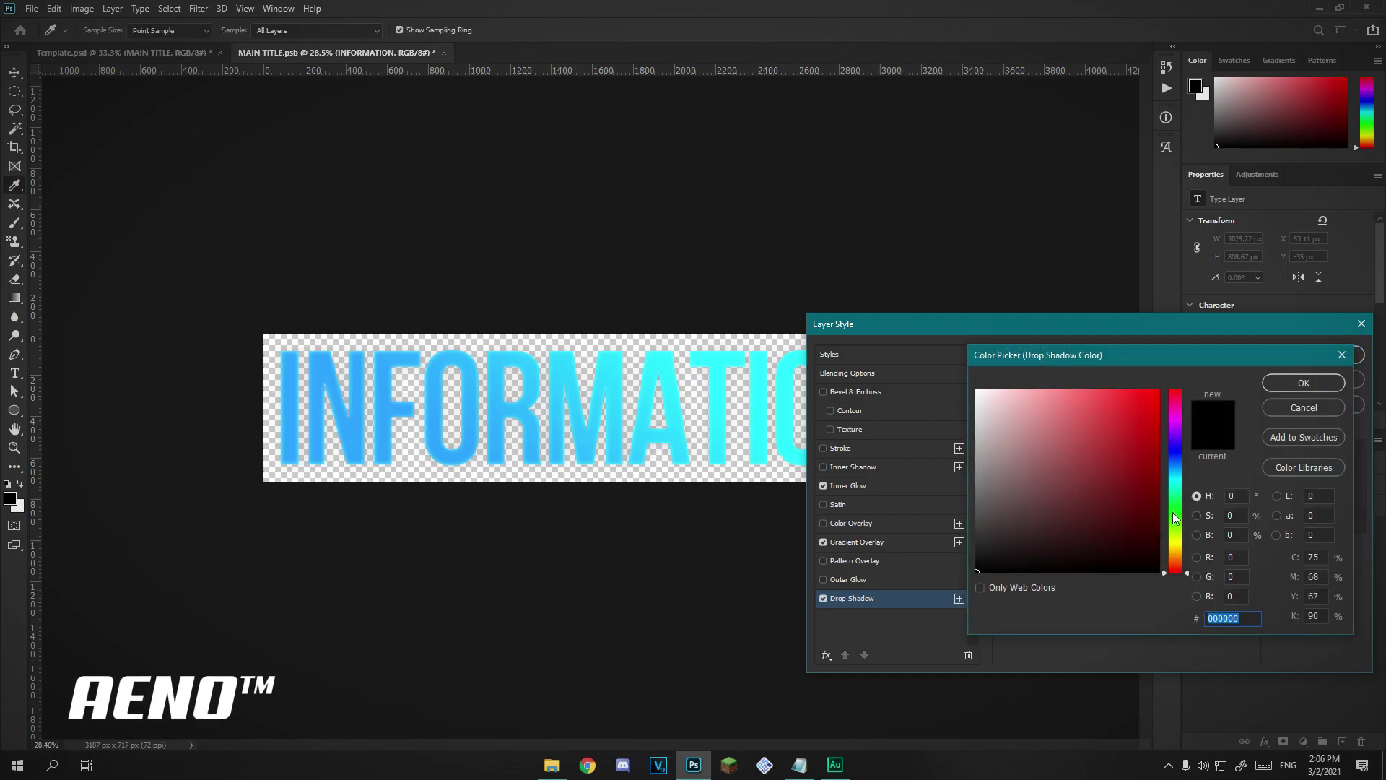
pyautogui.write('d041ff')
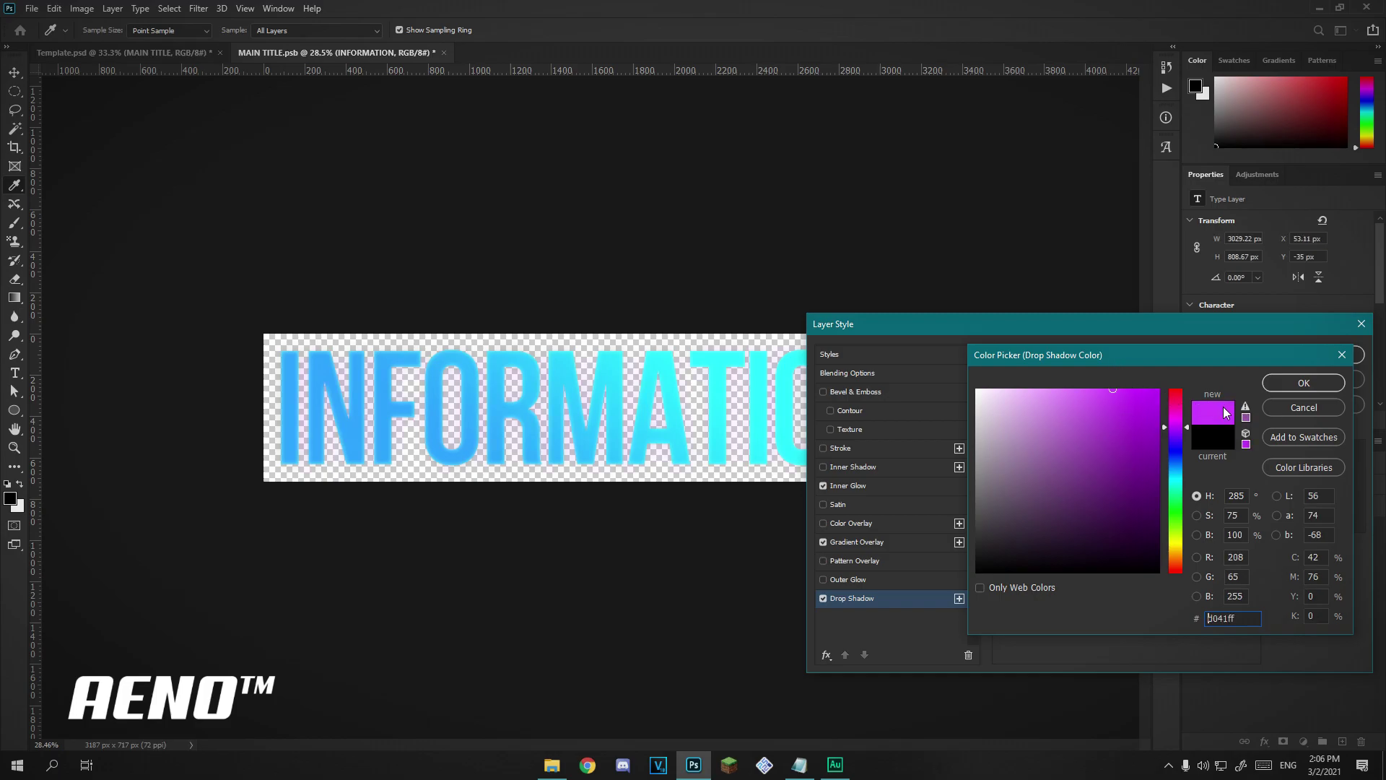
pyautogui.click(1284, 410)
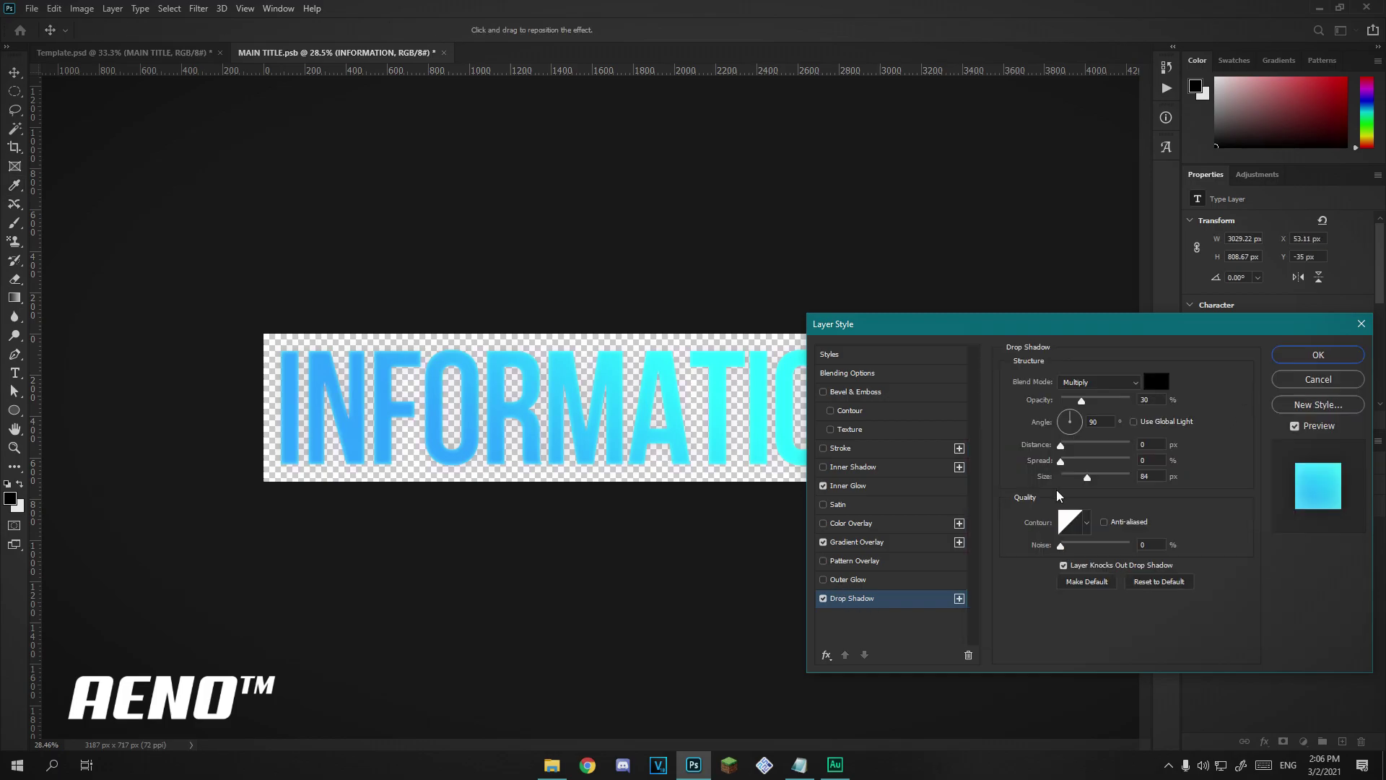
pyautogui.click(1289, 356)
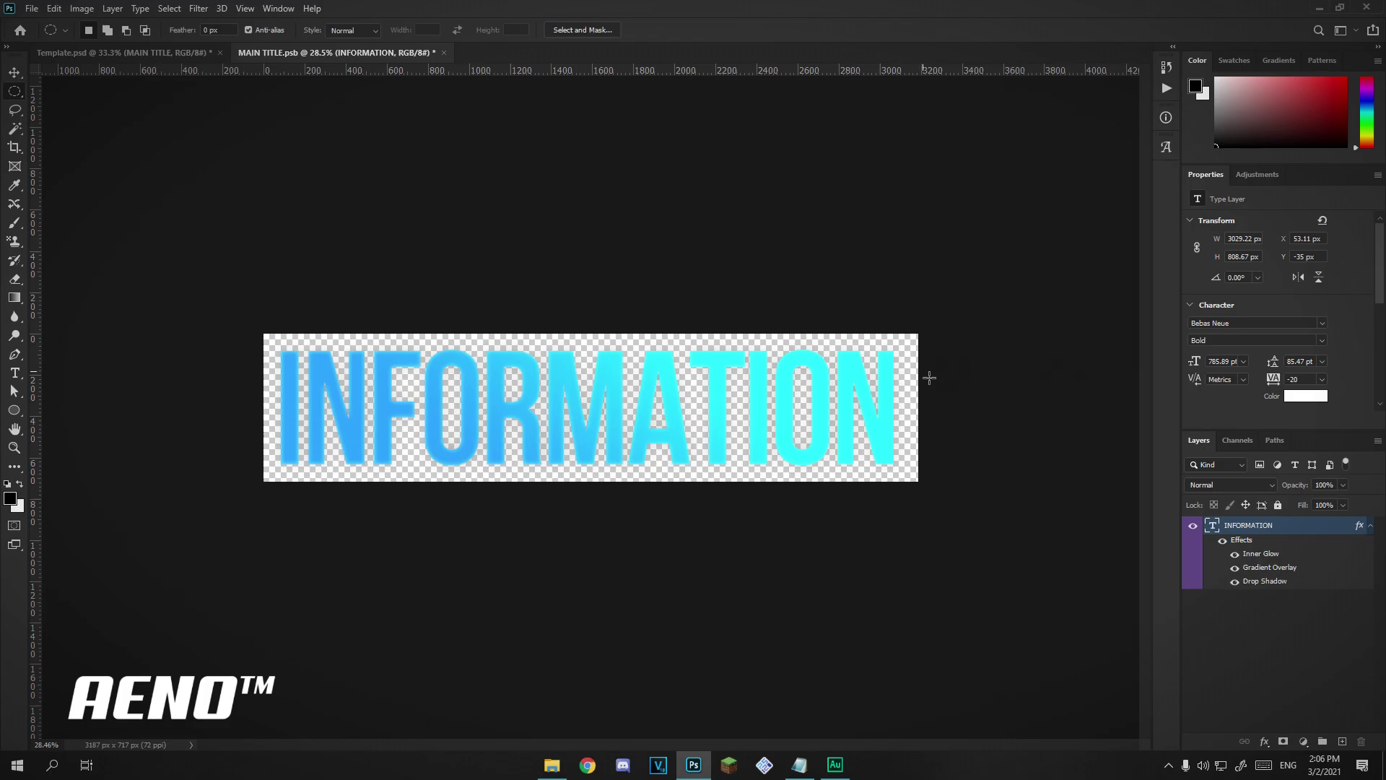
# - Deselect the layer and save MAIN TITLE.psb to update Edited.psd
pyautogui.press('v')
pyautogui.press('c')
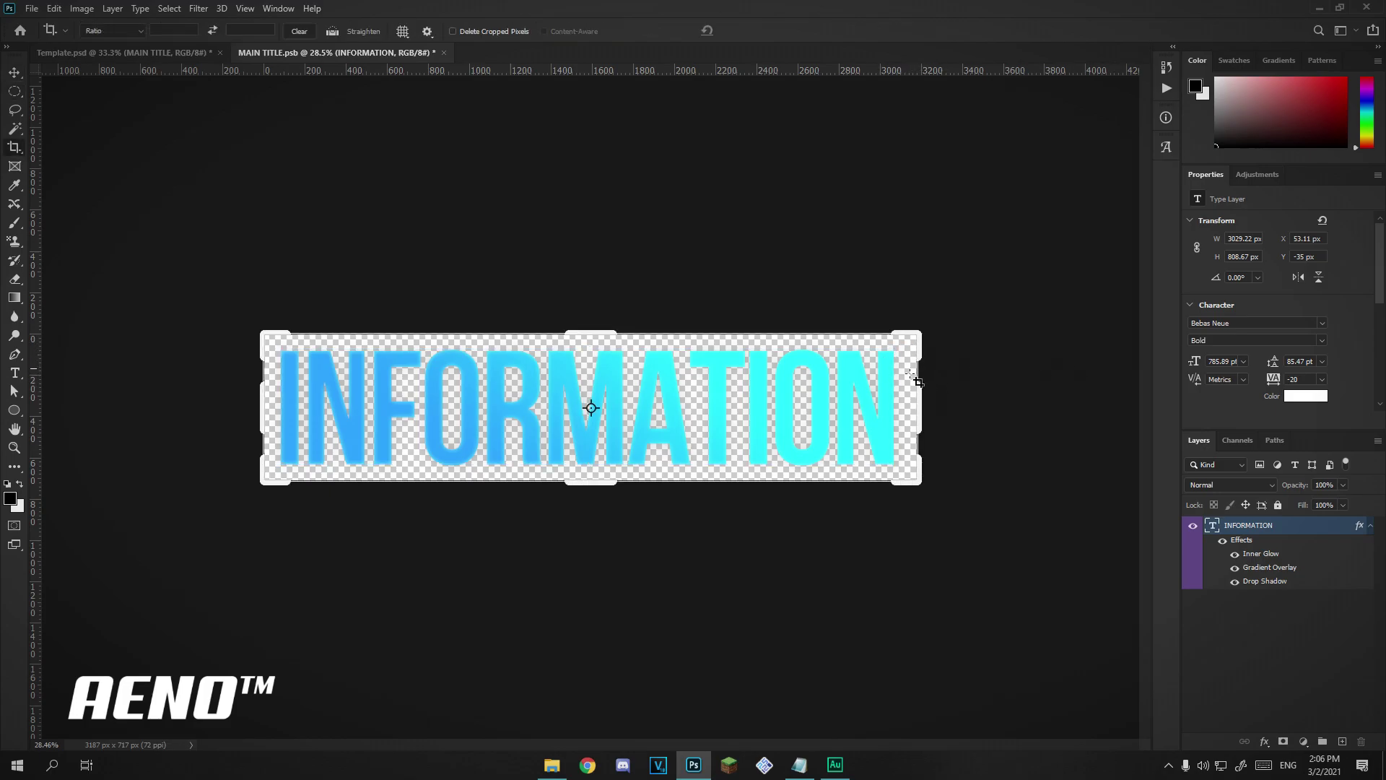
pyautogui.click(1234, 618)
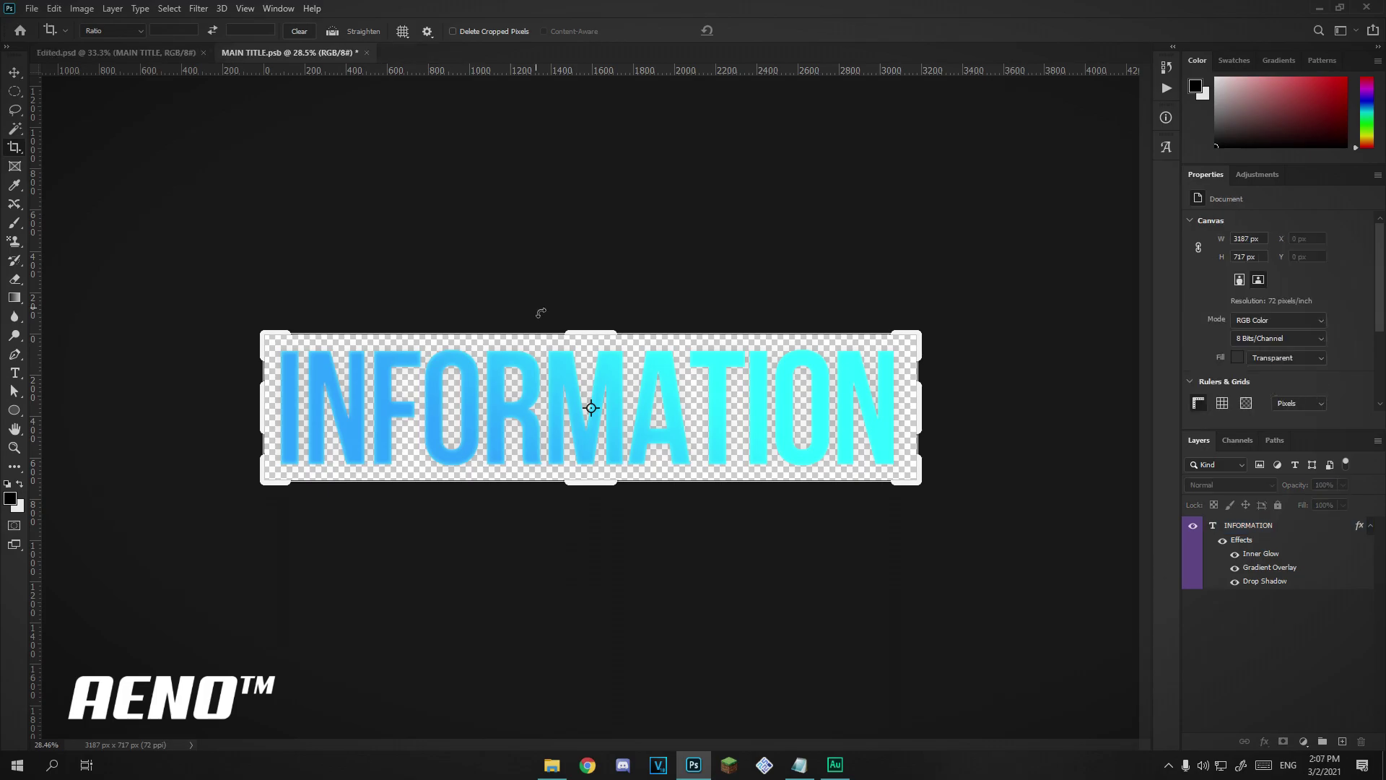
pyautogui.click(31, 8)
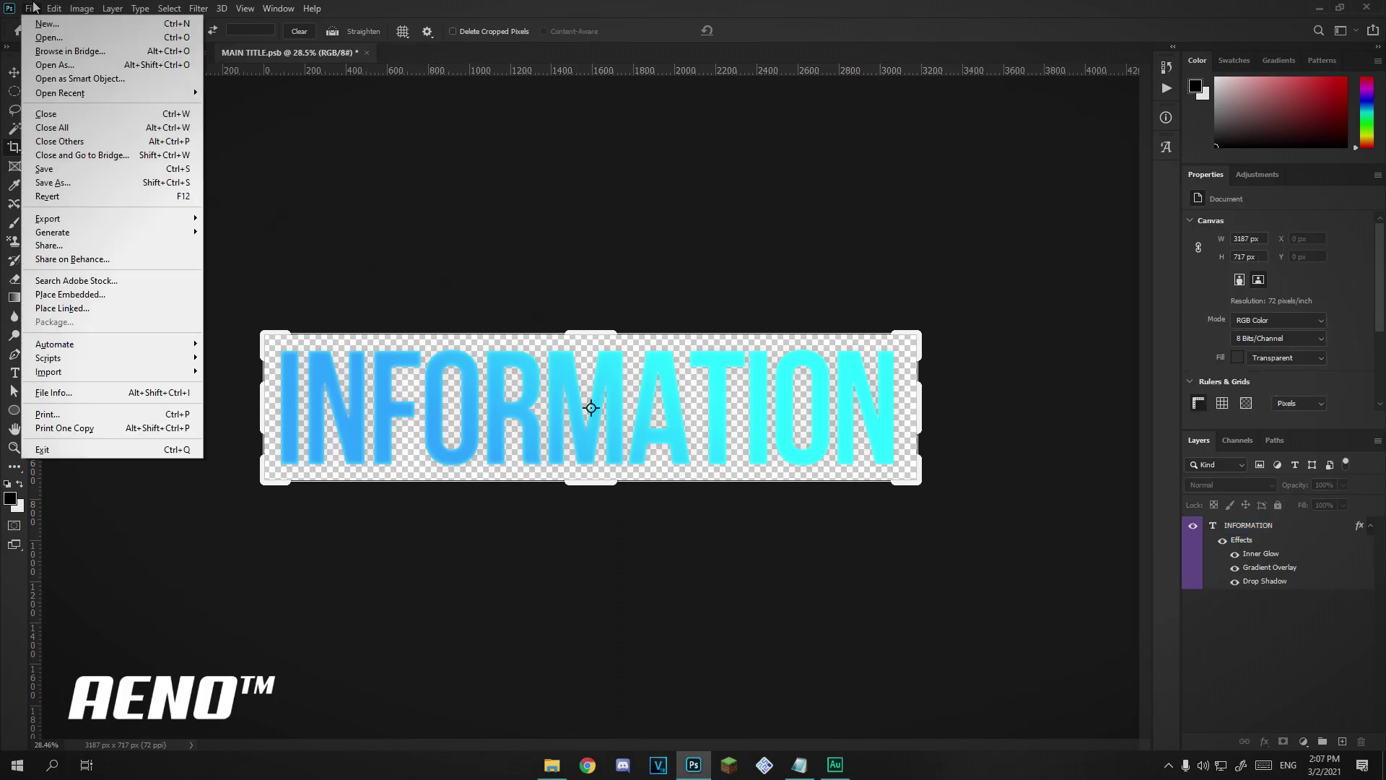
pyautogui.click(60, 170)
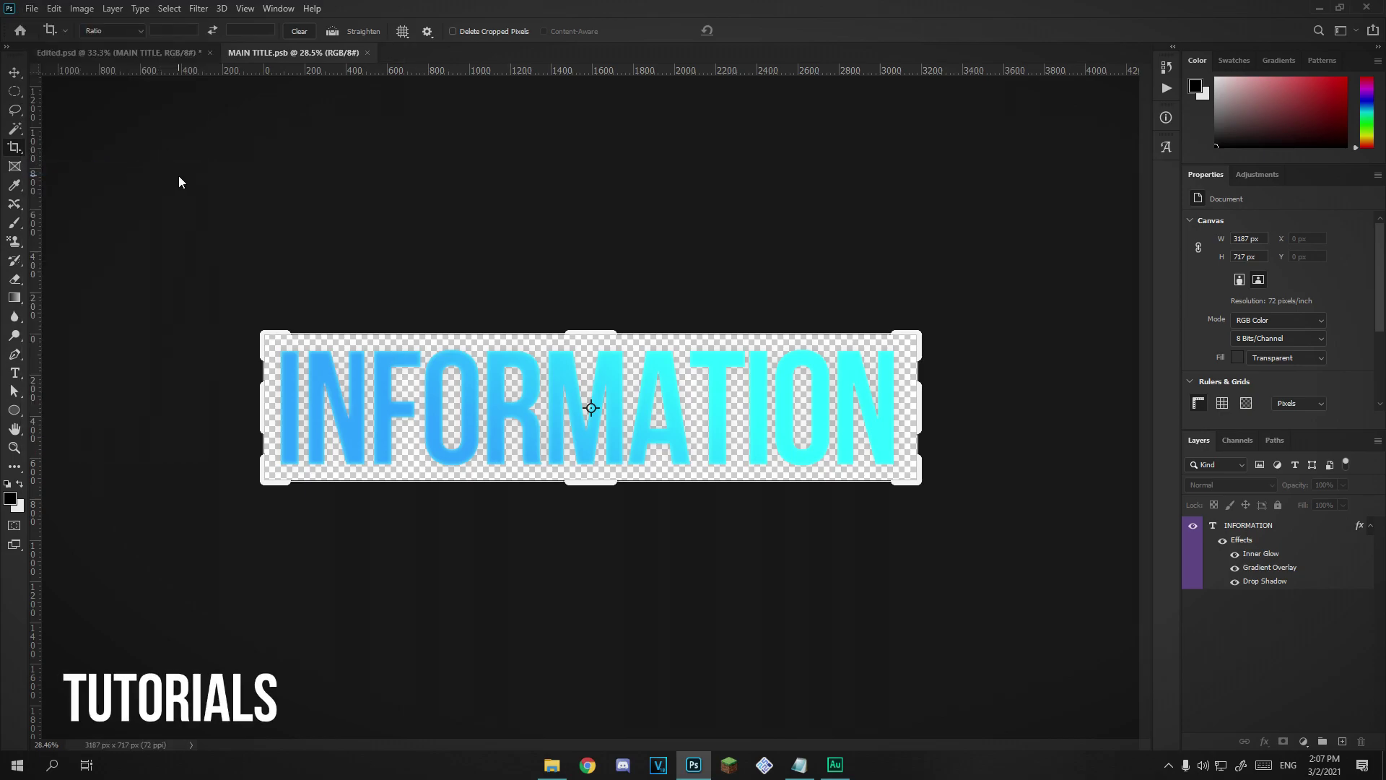
# - In Edited.psd, extend the canvas to the right with the Crop tool
pyautogui.click(149, 57)
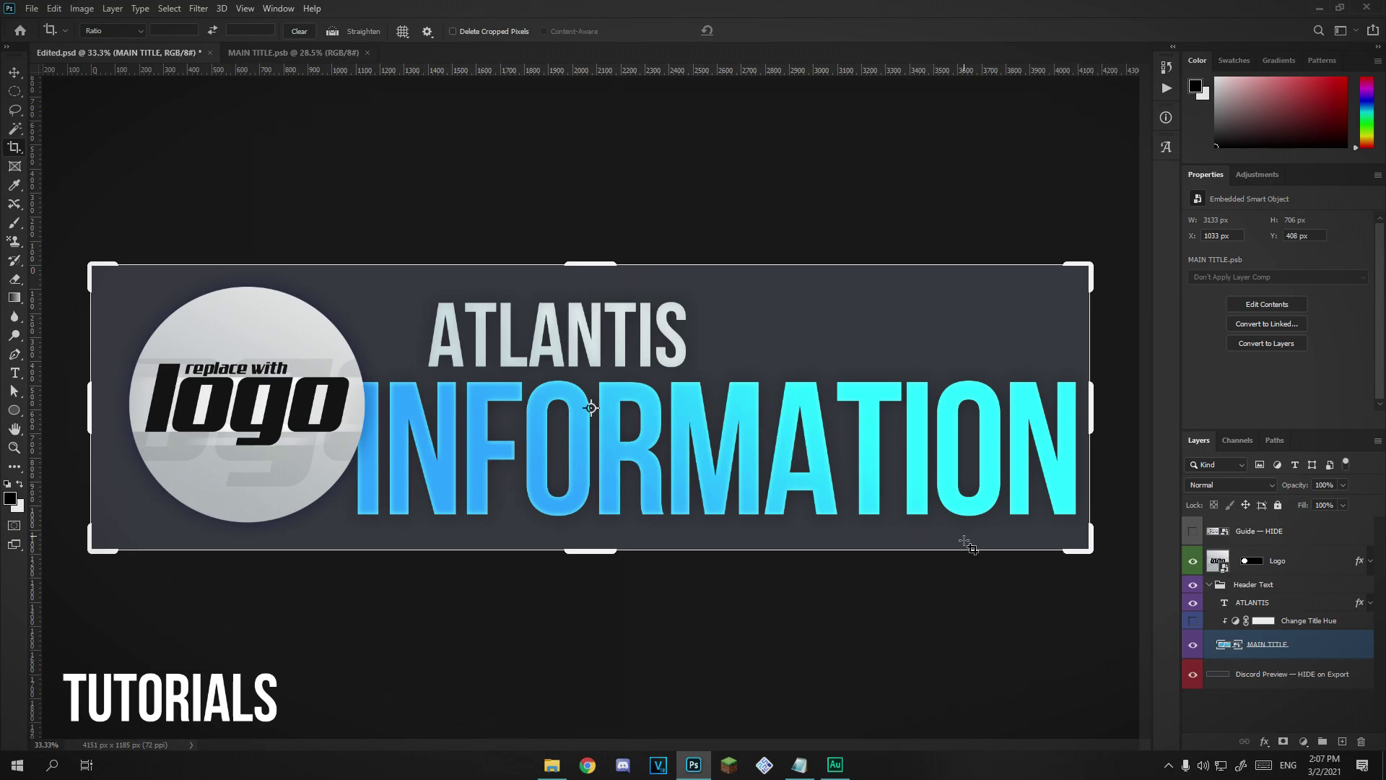
pyautogui.scroll(-3, 888, 534)
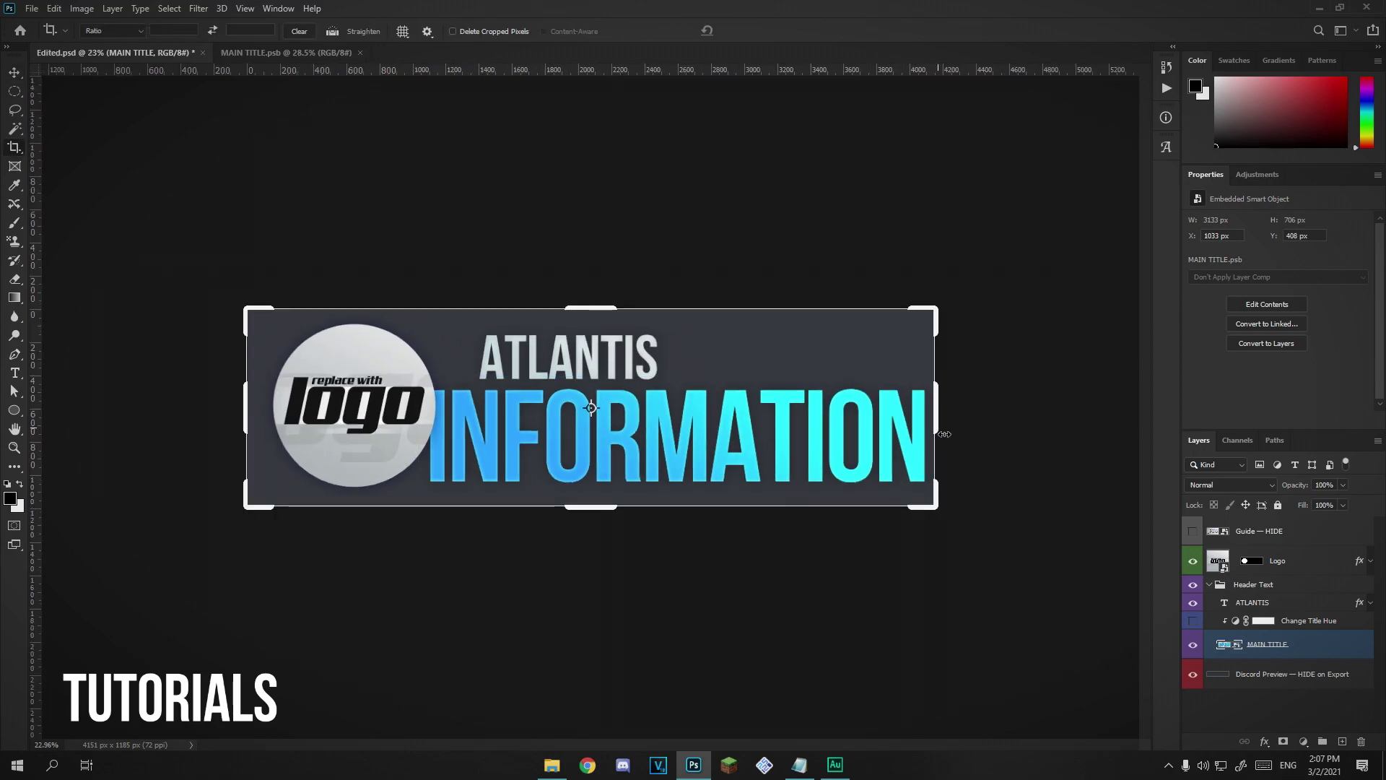
pyautogui.moveTo(944, 438); pyautogui.dragTo(1054, 443)
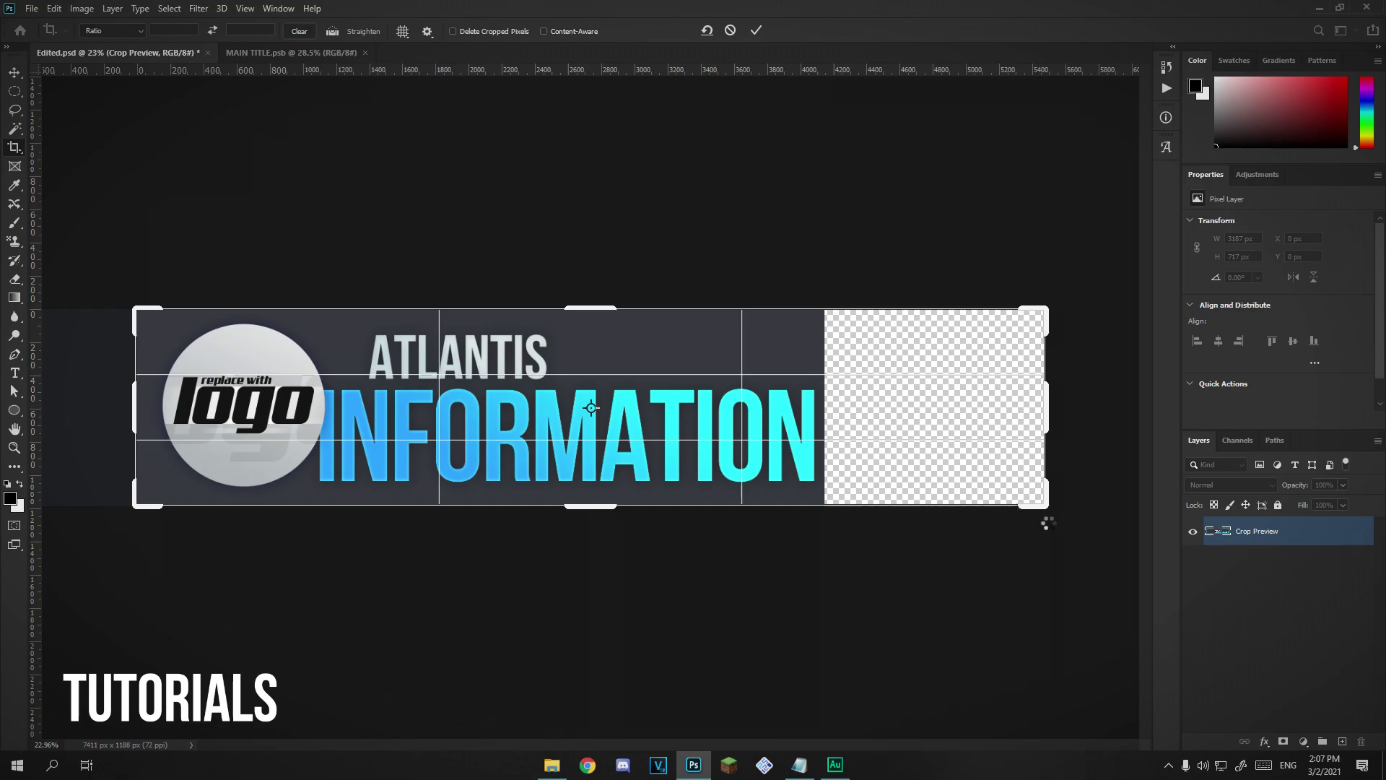
pyautogui.press('Return')
# - Move INFORMATION right so it clears the logo, leaving the Discord Preview in place
pyautogui.press('v')
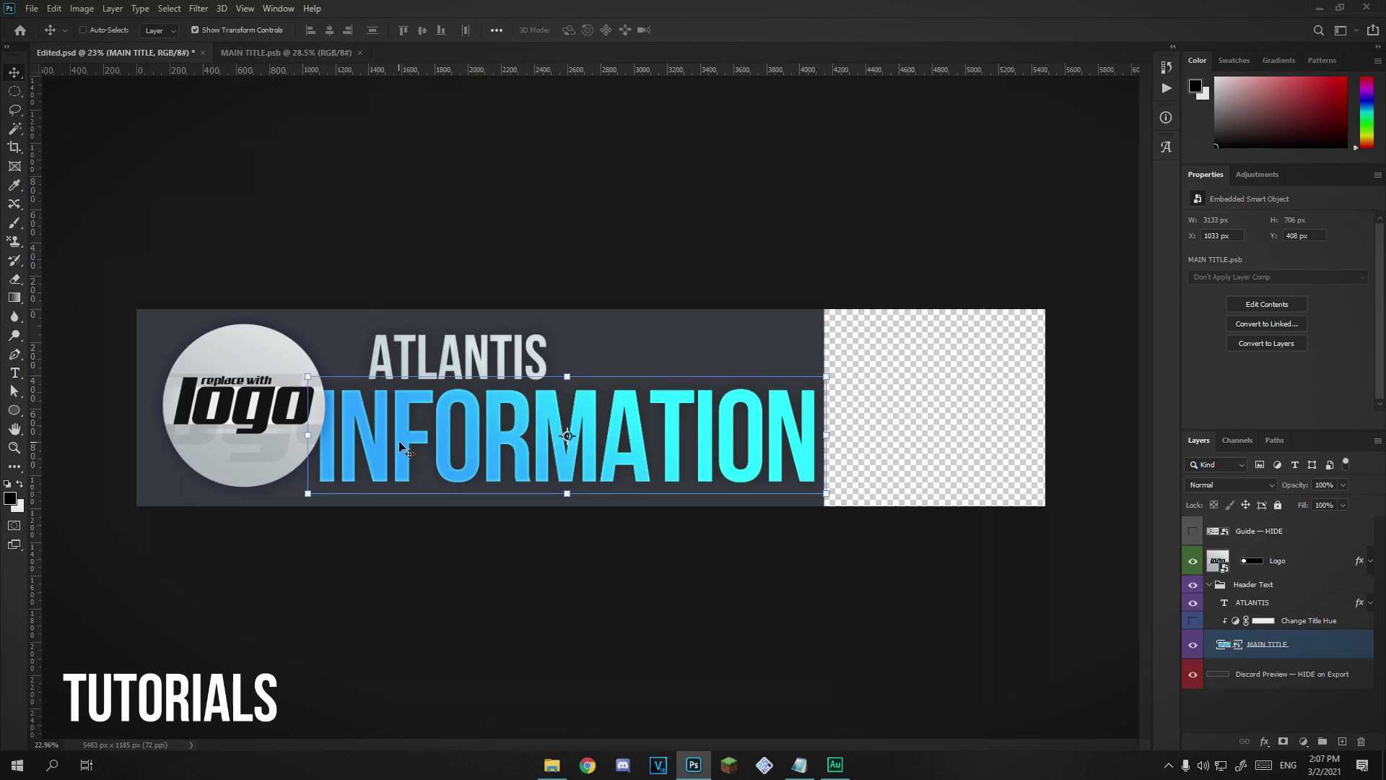
pyautogui.moveTo(399, 448); pyautogui.dragTo(448, 444)
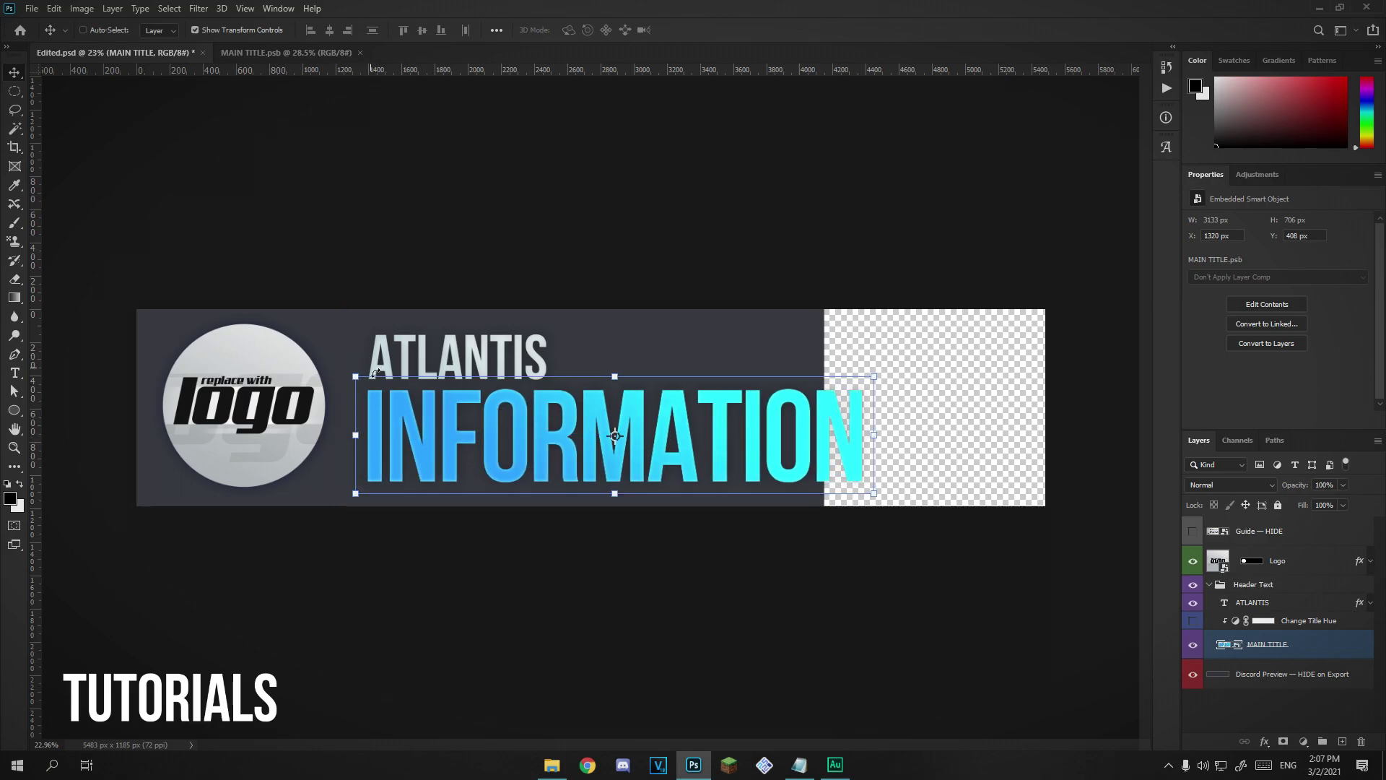
pyautogui.click(1274, 683)
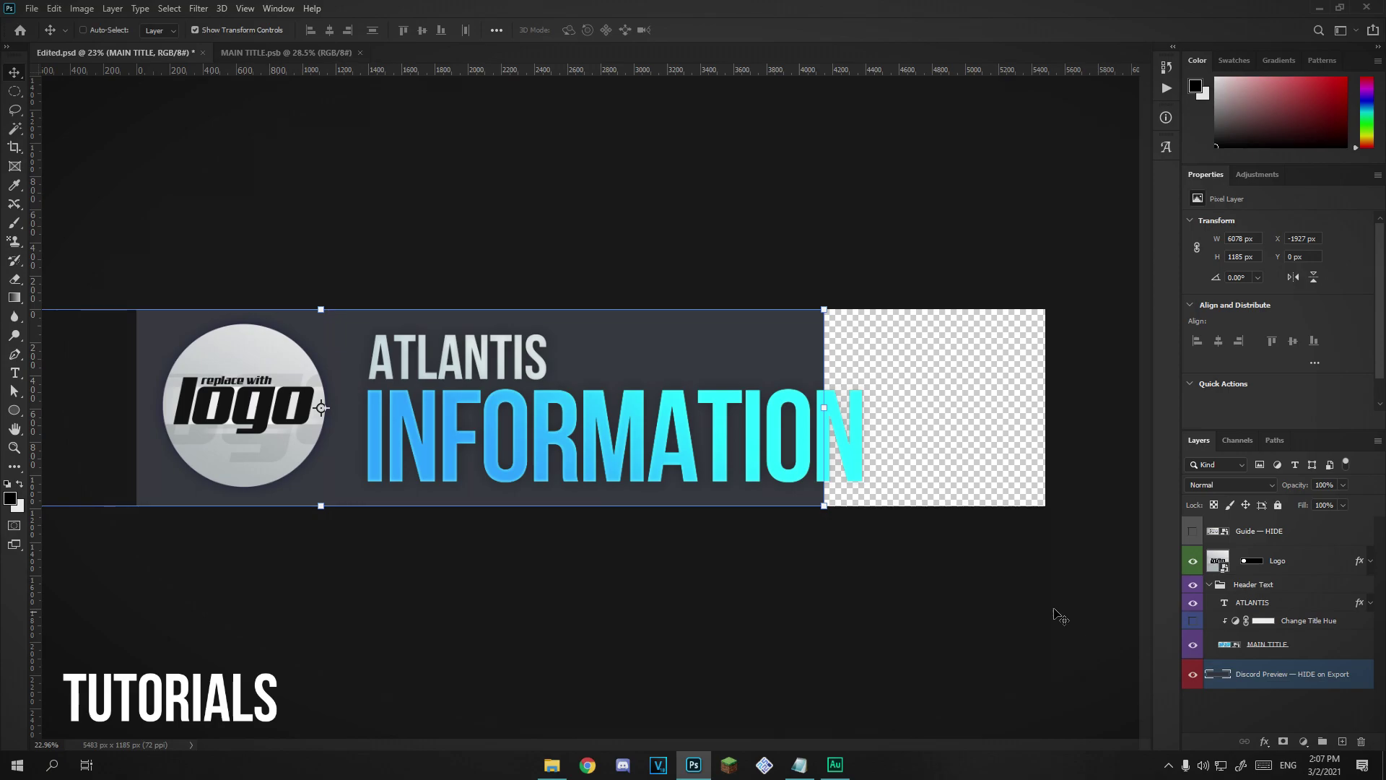
pyautogui.moveTo(570, 500); pyautogui.dragTo(875, 481)
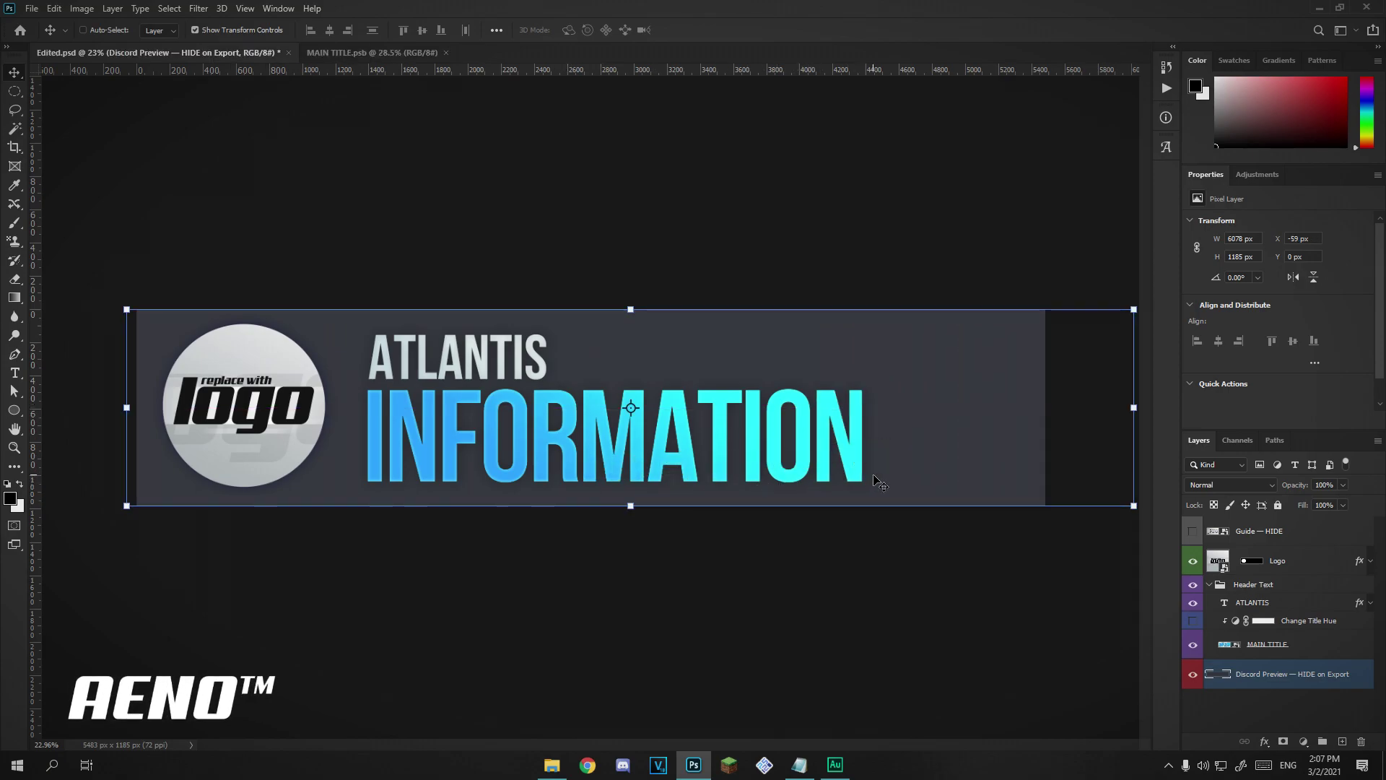
pyautogui.hotkey('ctrl', 'z')
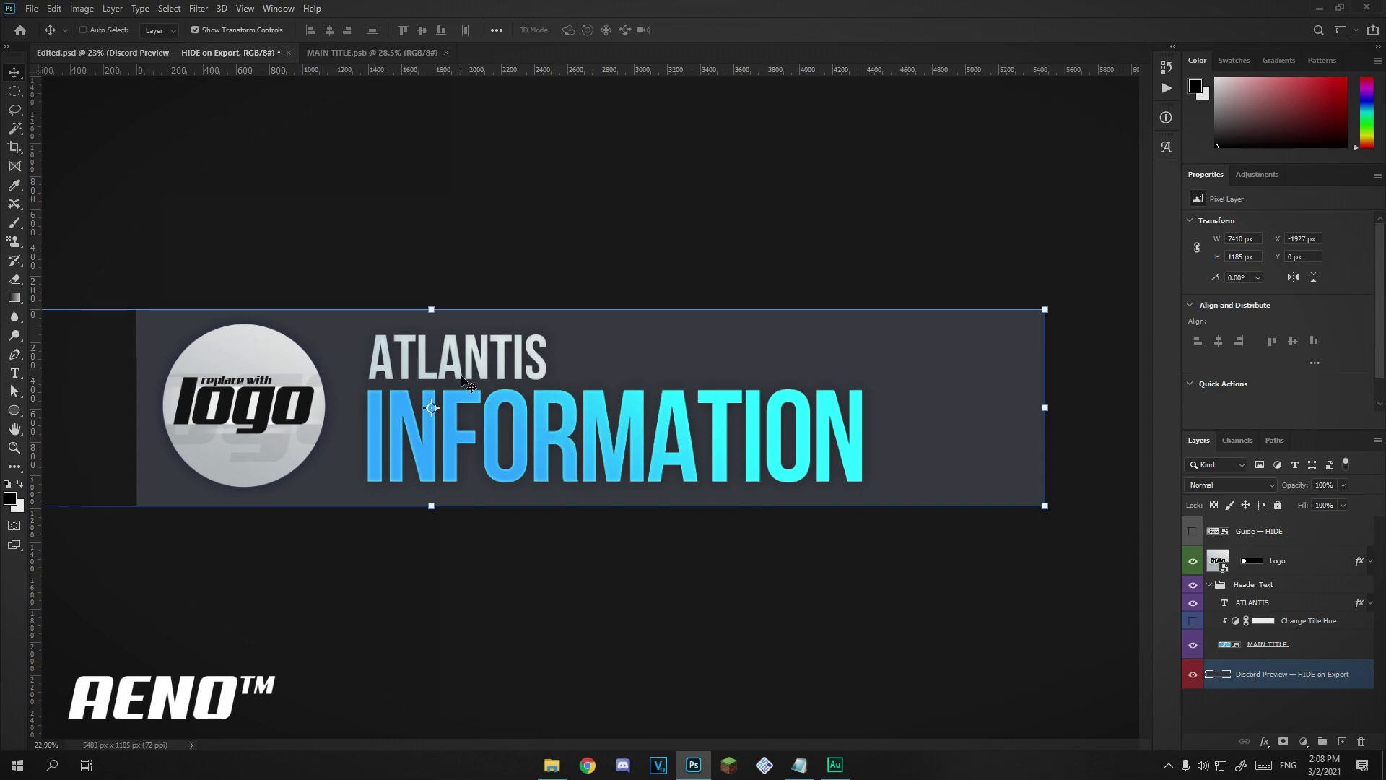
# - Crop the canvas's right edge back in to 4577 × 1185 px
pyautogui.press('c')
pyautogui.moveTo(1054, 410); pyautogui.dragTo(980, 423)
pyautogui.press('Return')
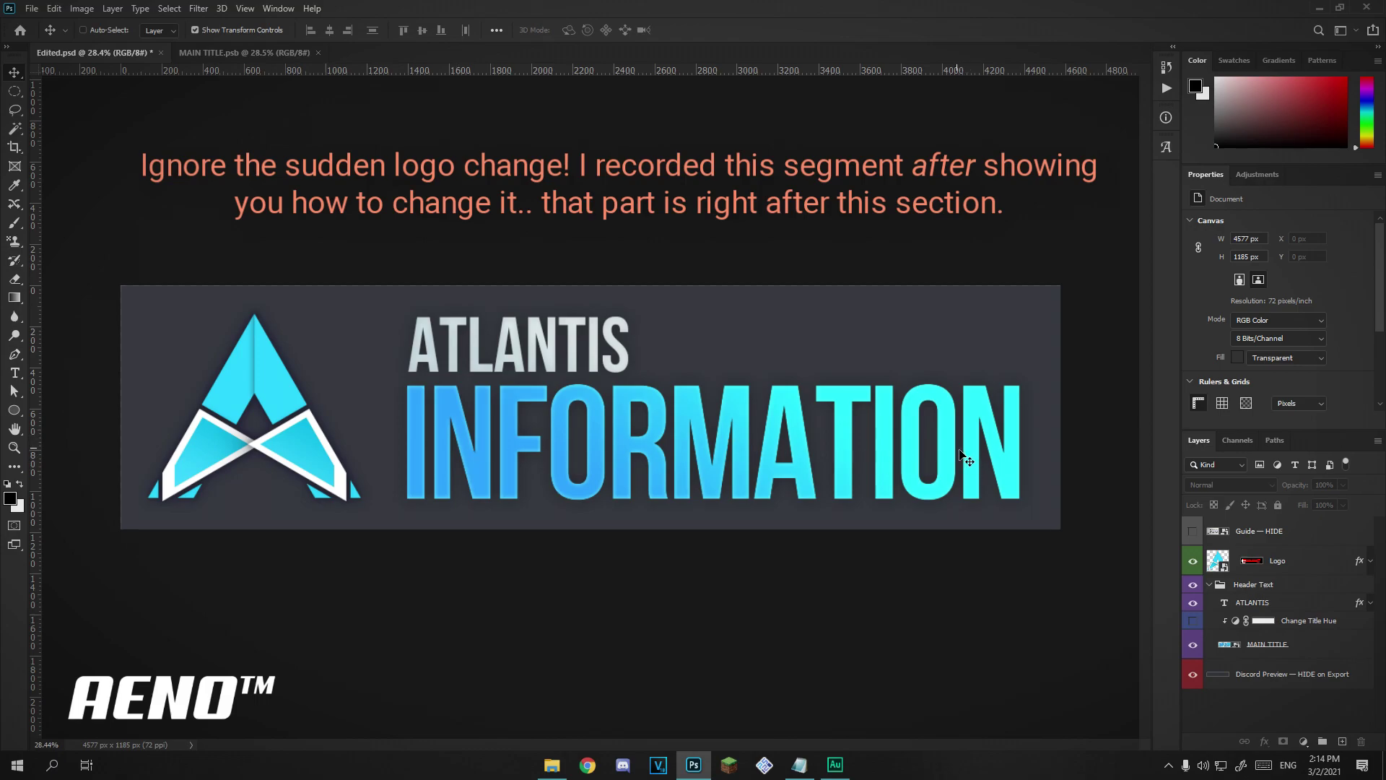
# - Commit the crop and turn on the Change Title Hue adjustment
pyautogui.click(1282, 625)
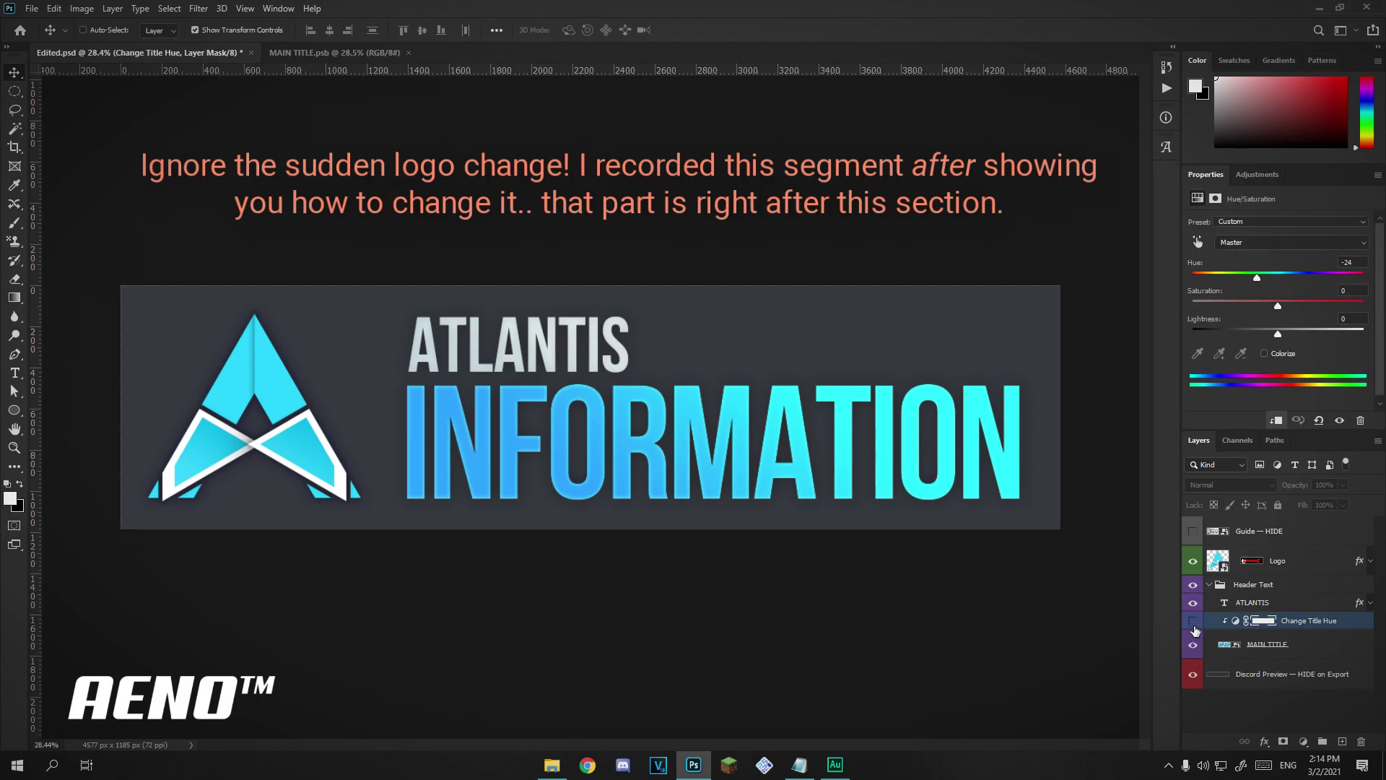
pyautogui.click(1193, 627)
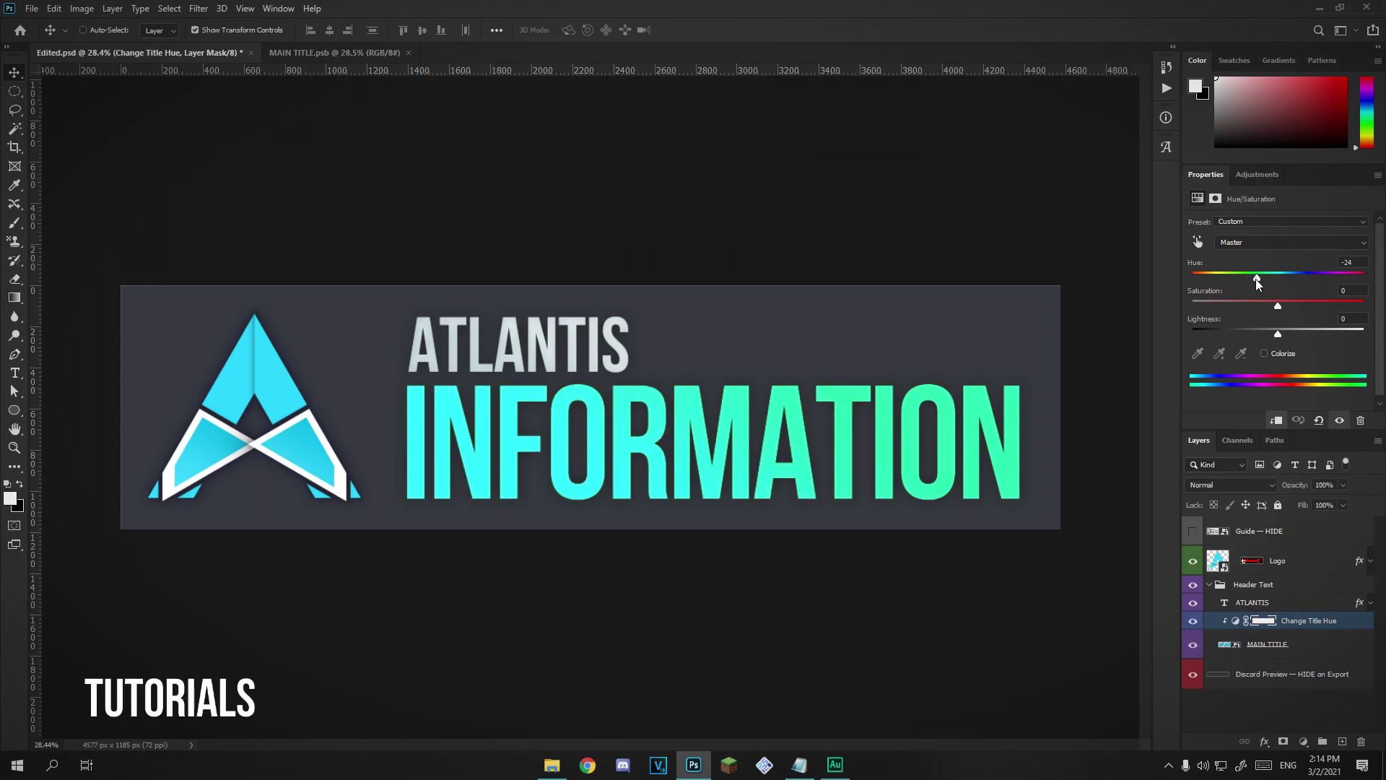
pyautogui.click(278, 9)
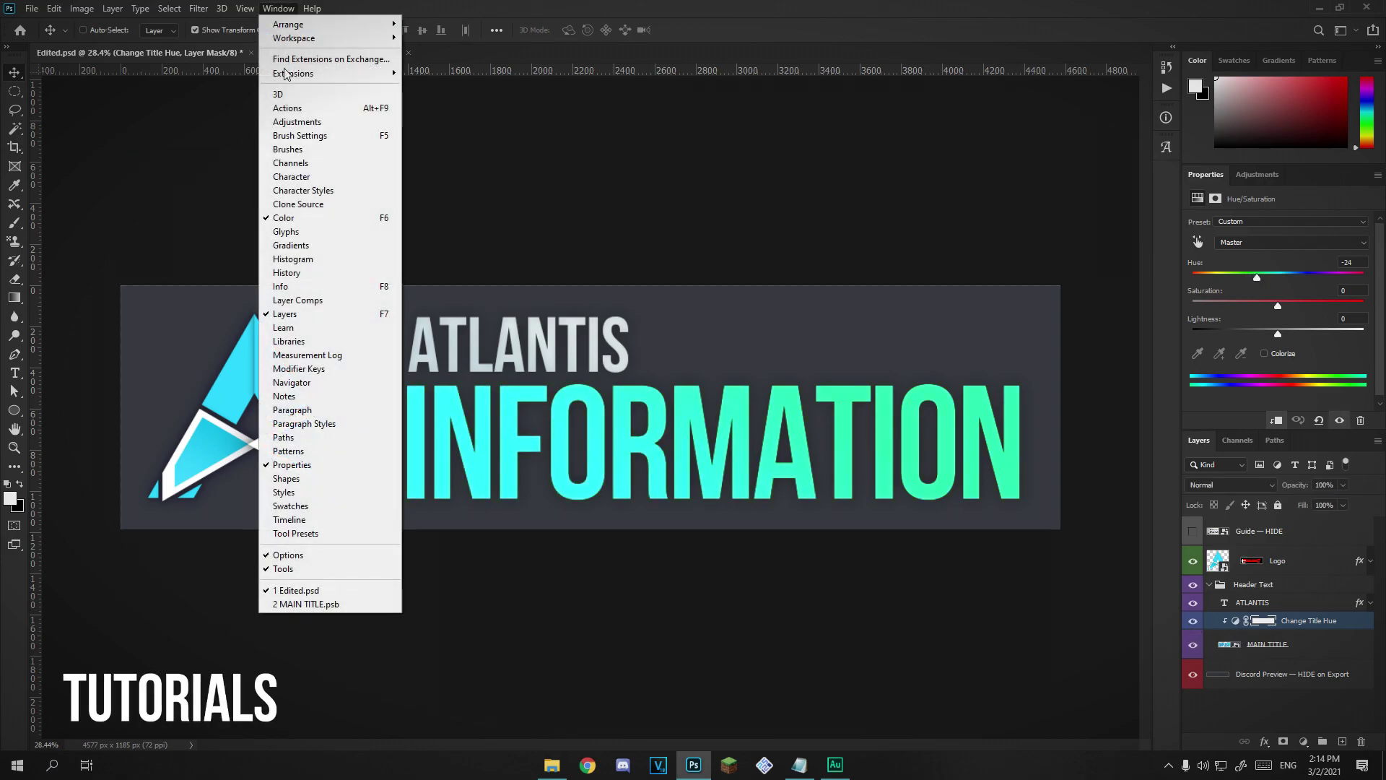
pyautogui.click(883, 22)
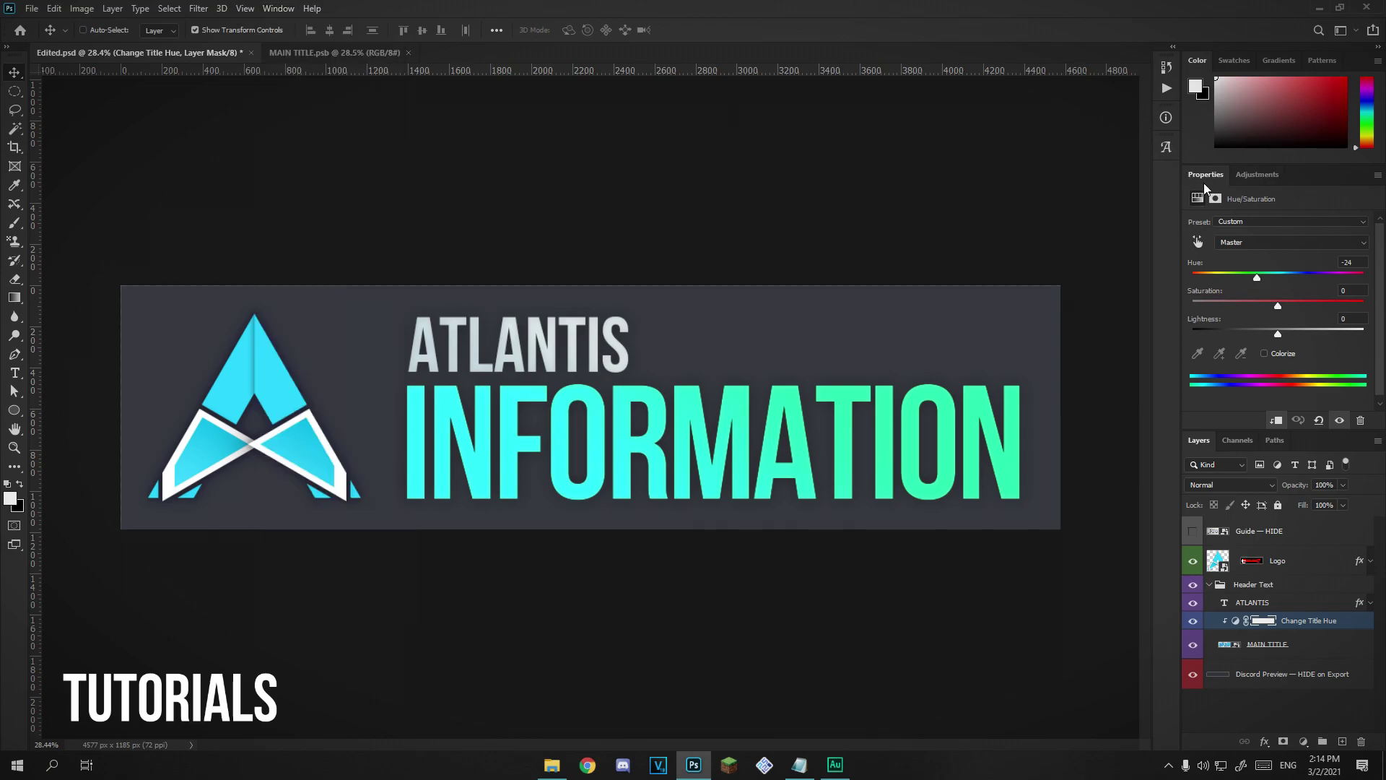
# - Try yellow-orange and magenta-purple title hues, return to blue, then hide the adjustment
pyautogui.moveTo(1254, 278); pyautogui.dragTo(1322, 275)
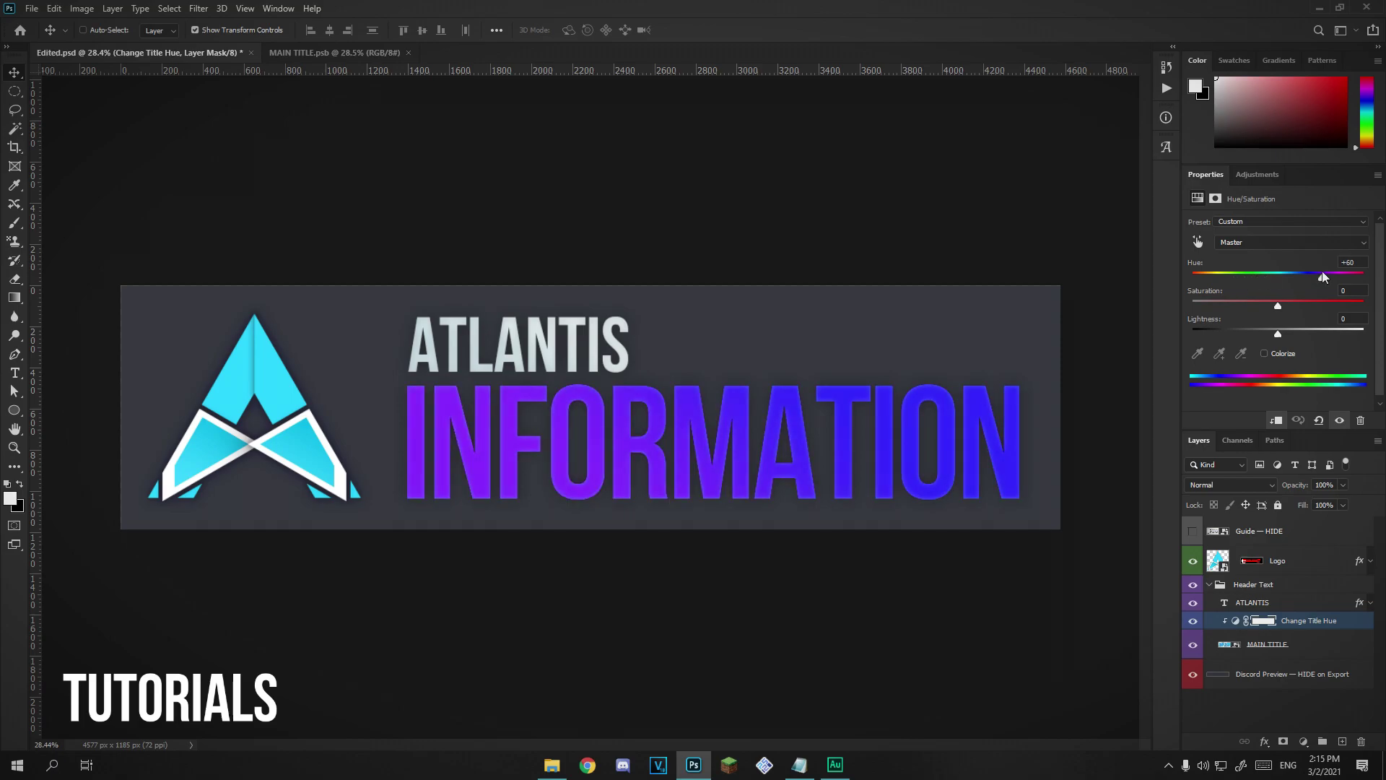
pyautogui.moveTo(1322, 273); pyautogui.dragTo(1360, 278)
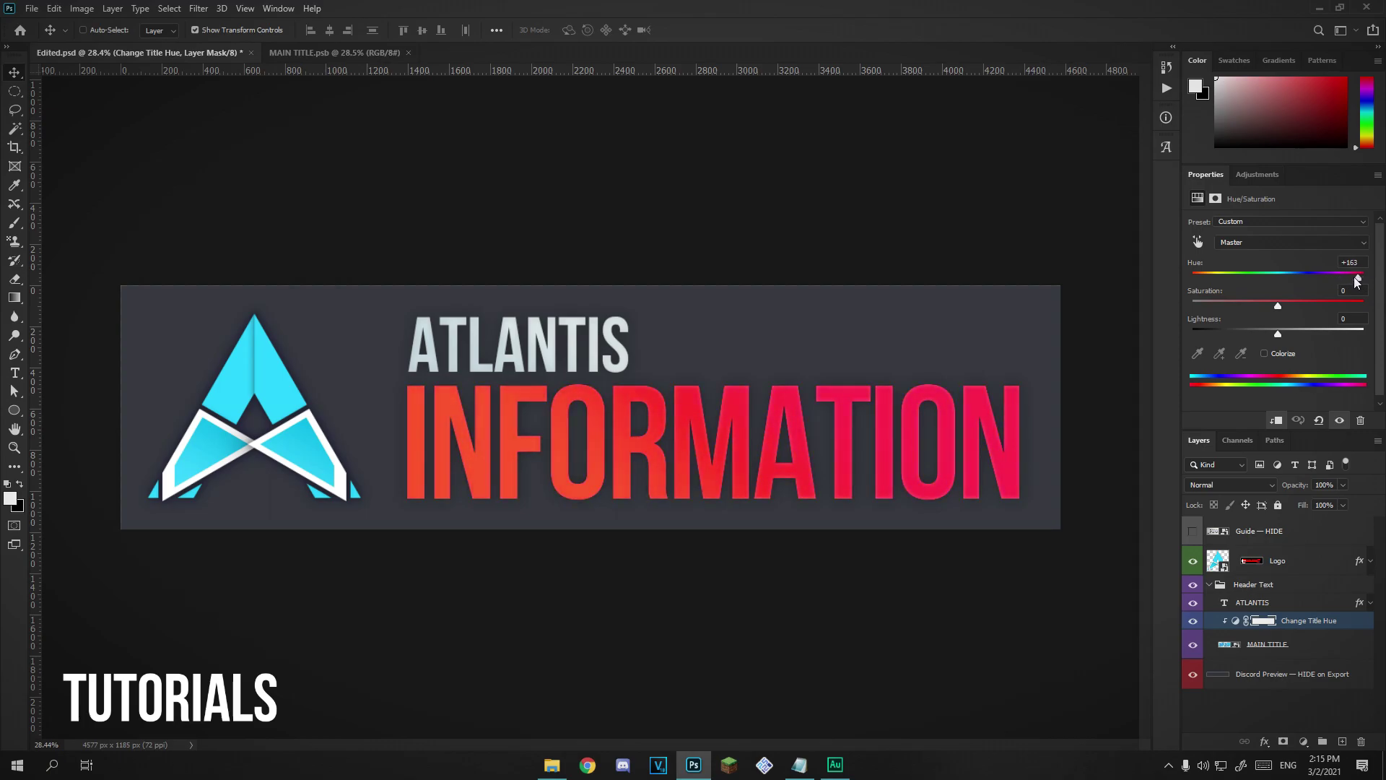
pyautogui.moveTo(1357, 282); pyautogui.dragTo(1314, 278)
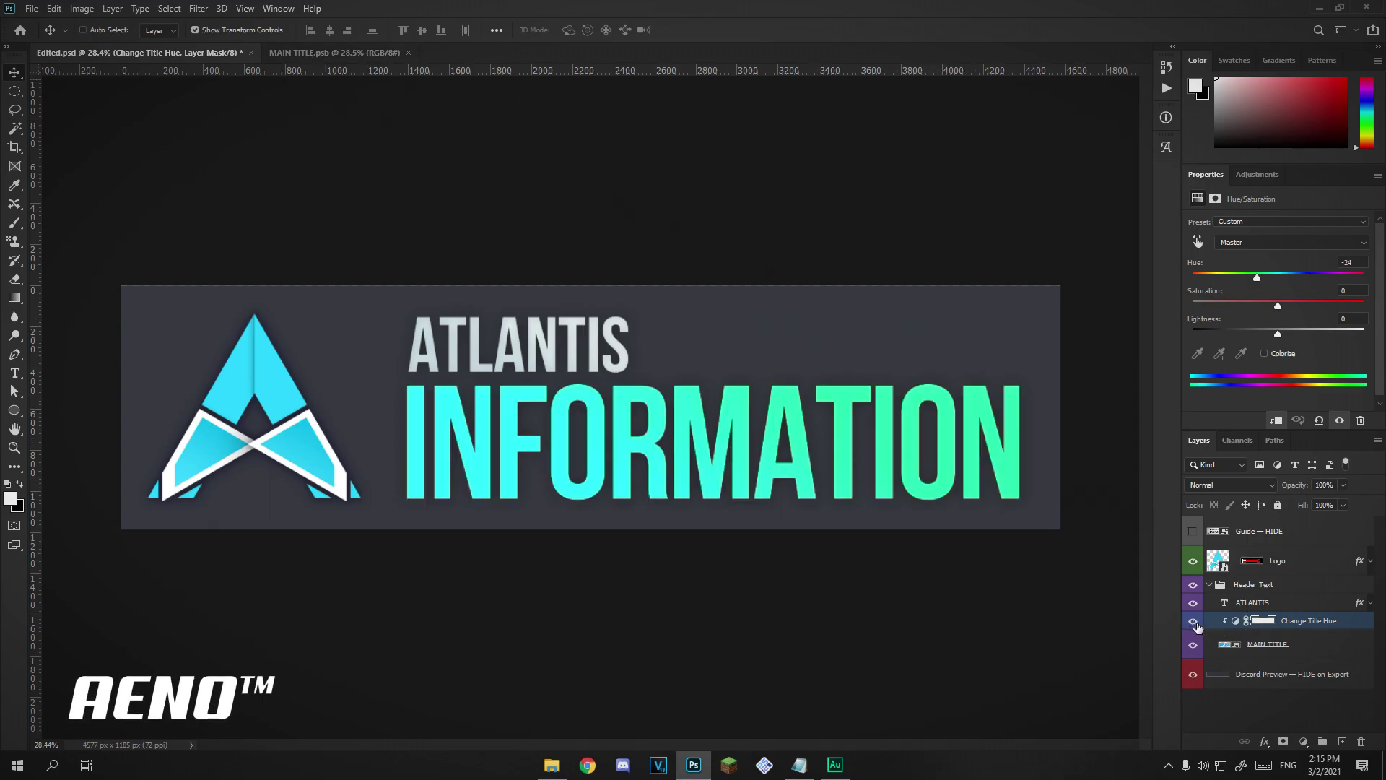
pyautogui.click(1192, 621)
pyautogui.click(1217, 705)
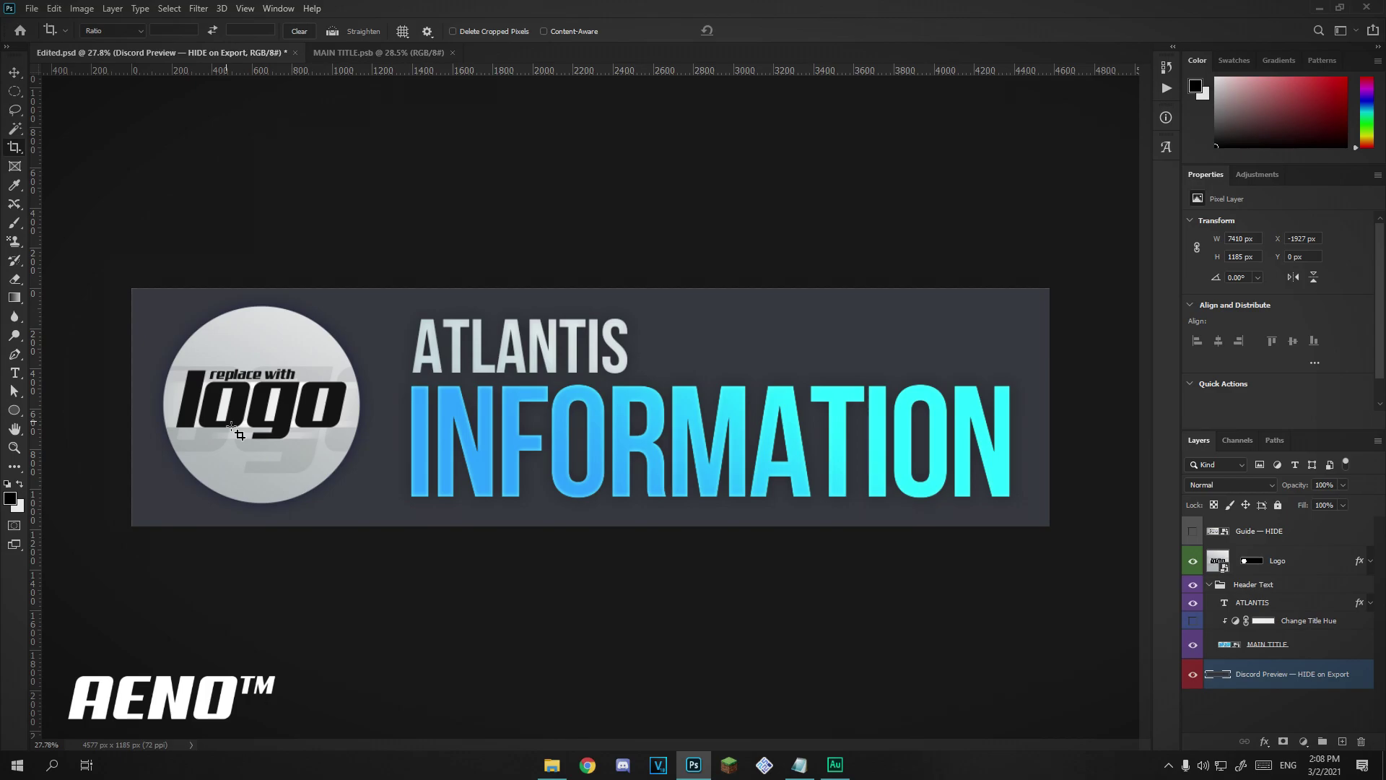
# - Try a left-edge crop, undo it to keep full width, and show the logo placeholder
pyautogui.click(1192, 561)
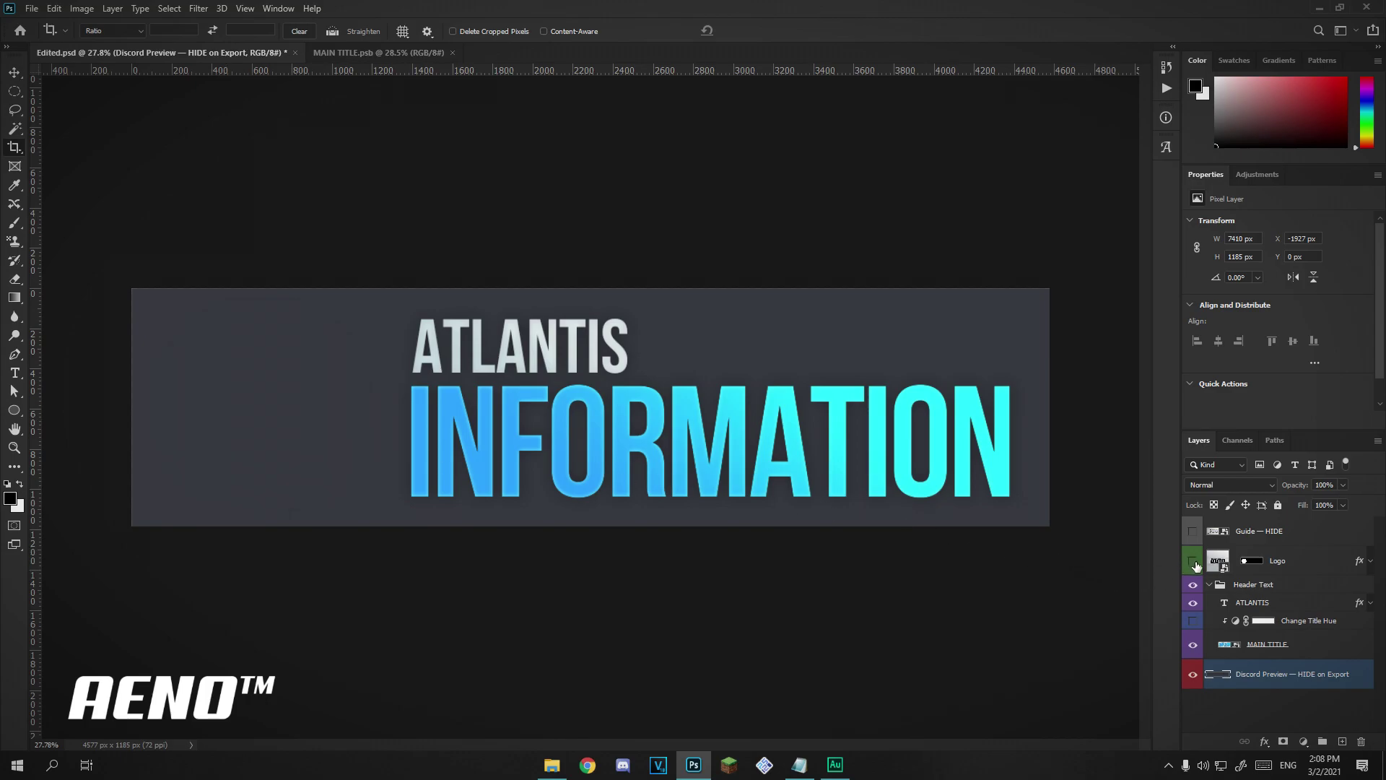
pyautogui.moveTo(134, 405); pyautogui.dragTo(261, 405)
pyautogui.press('Return')
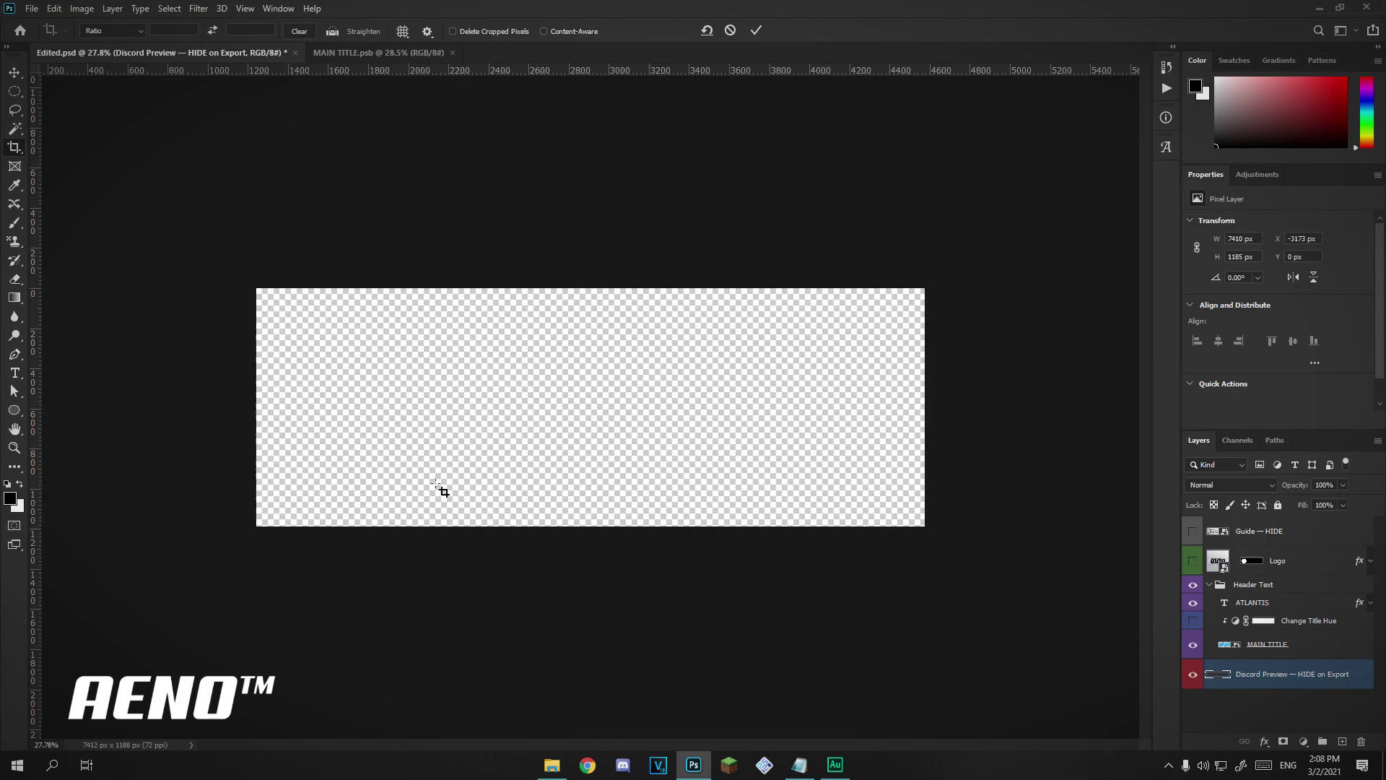
pyautogui.hotkey('ctrl', 'z')
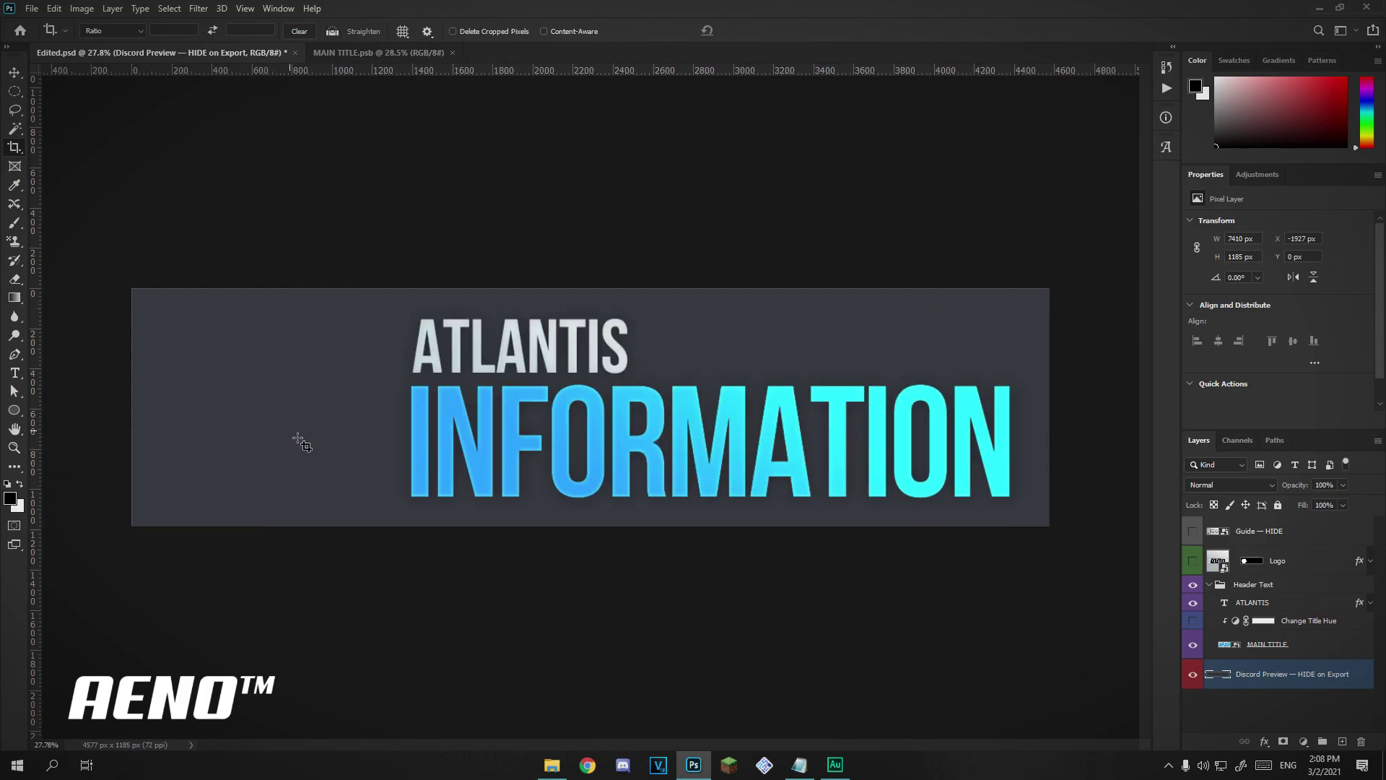
pyautogui.click(1193, 561)
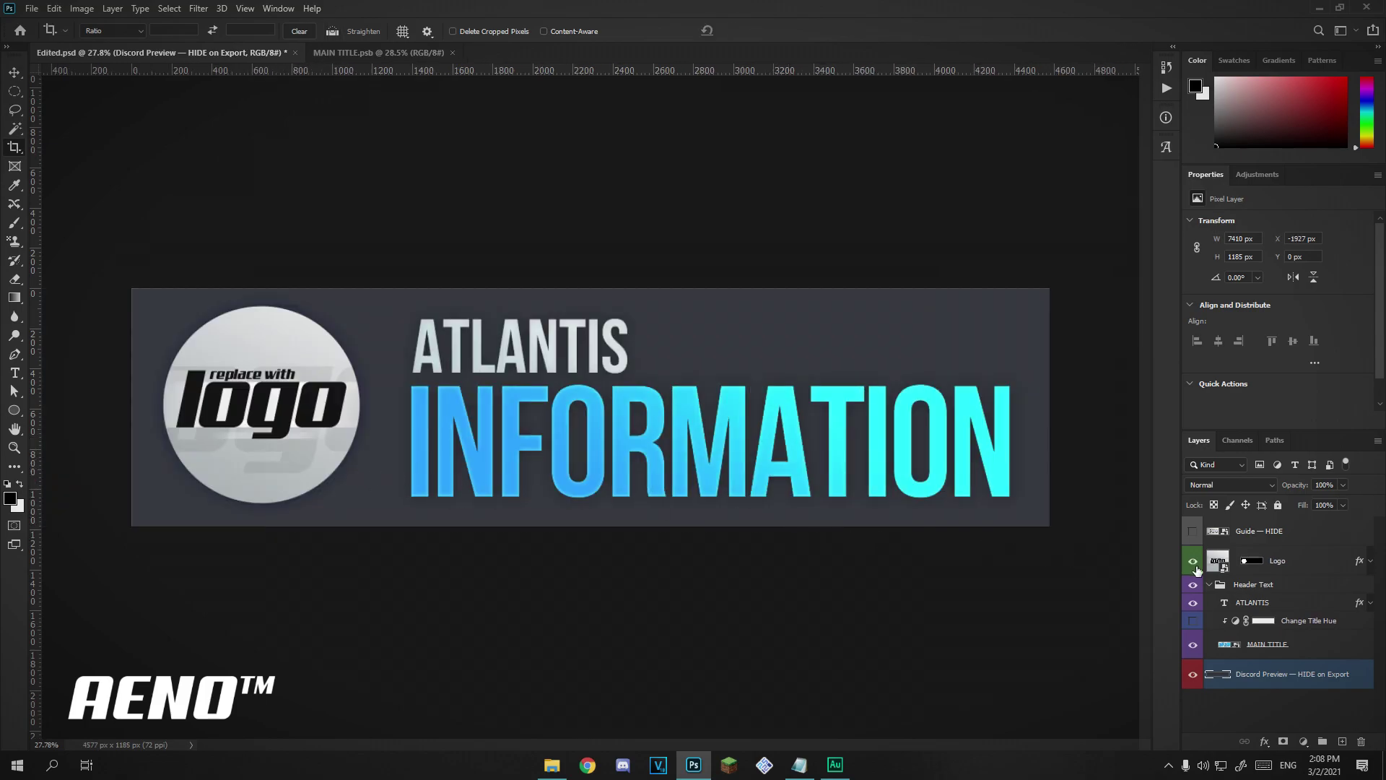
# - Replace the Logo layer's contents with The Purge Title.png from the Assets folder
pyautogui.click(1304, 568)
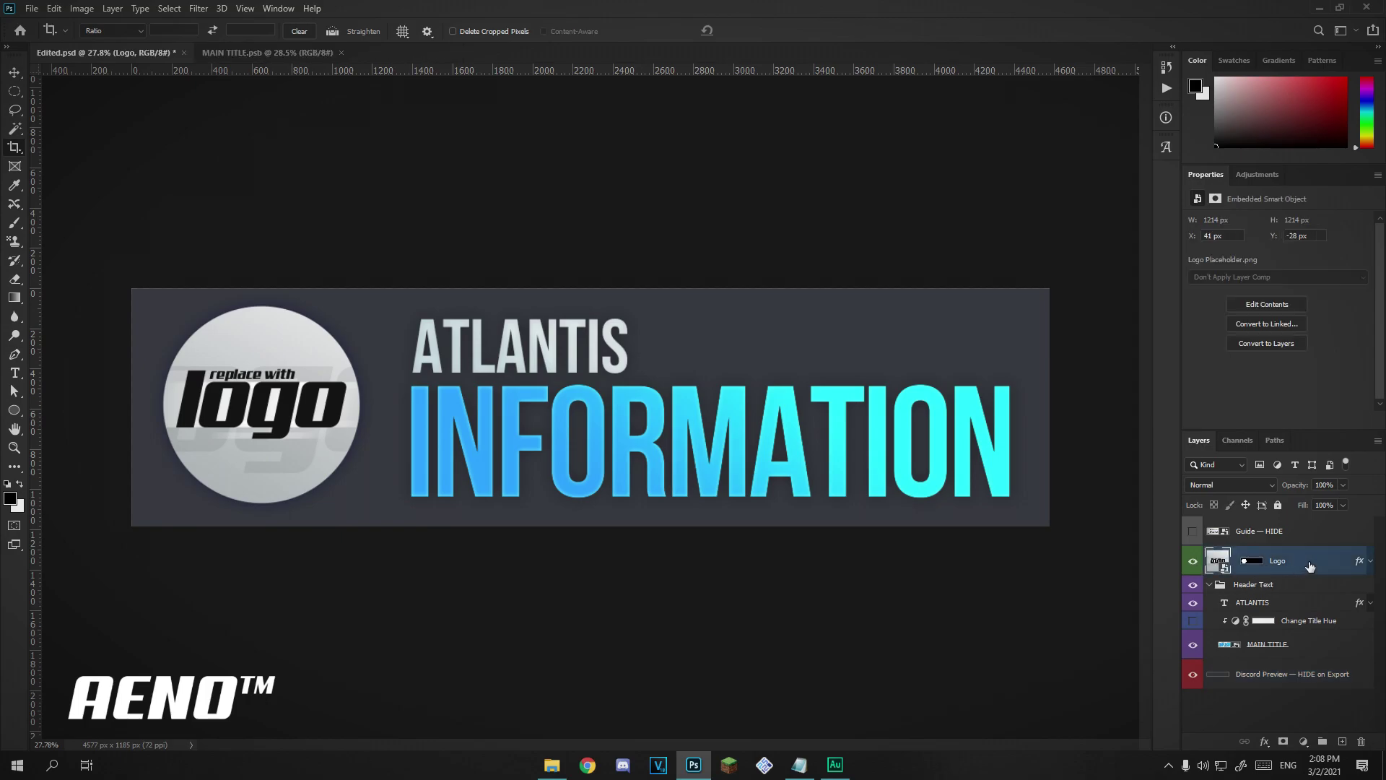
pyautogui.rightClick(1310, 566)
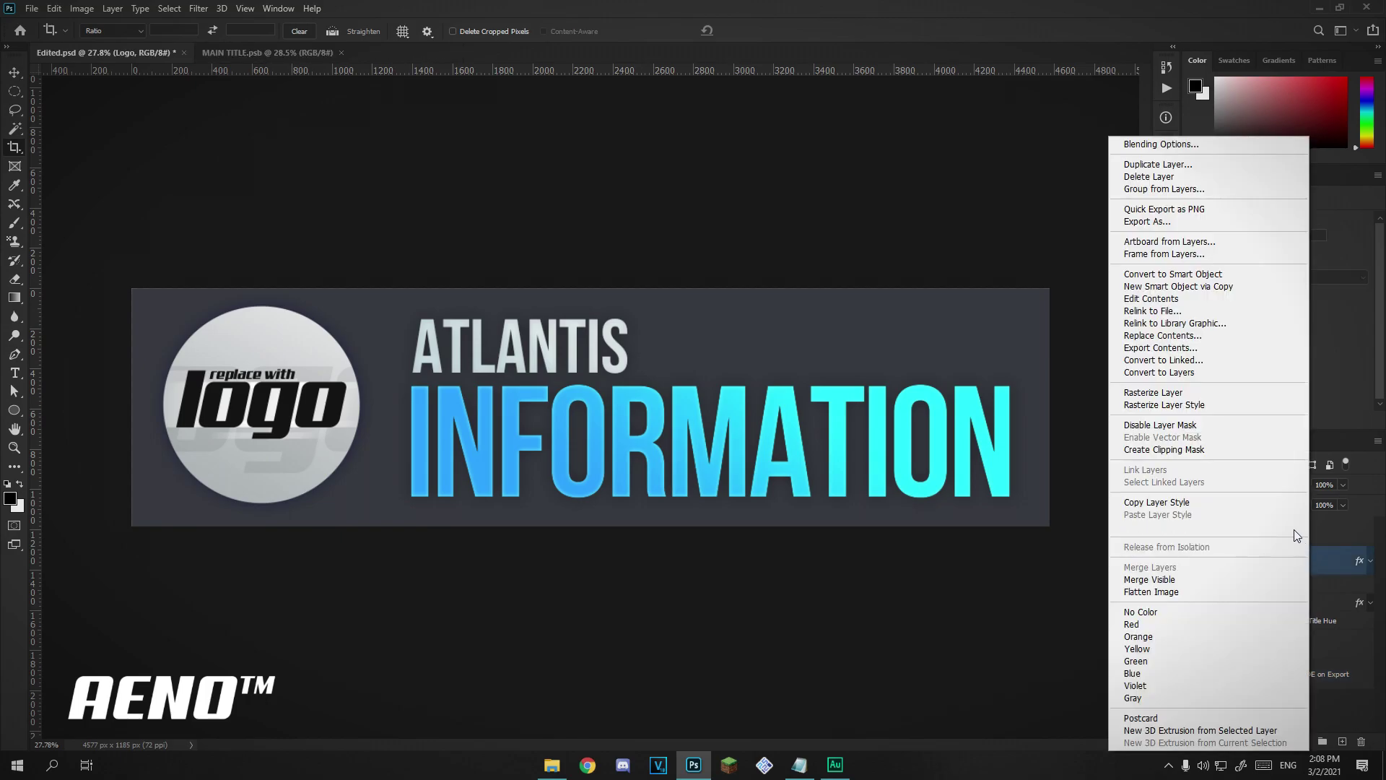
pyautogui.click(1175, 338)
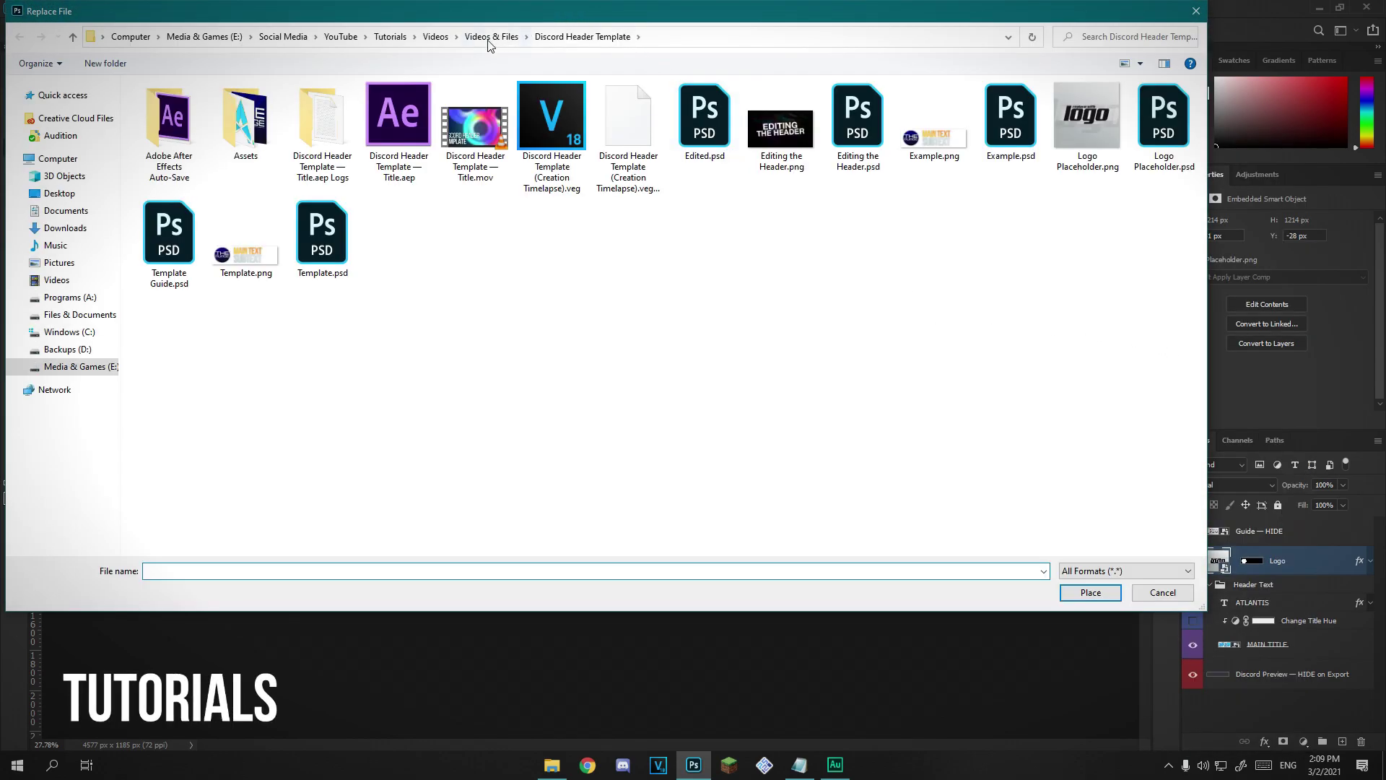
pyautogui.doubleClick(246, 120)
pyautogui.moveTo(366, 18); pyautogui.dragTo(446, 90)
pyautogui.click(340, 202)
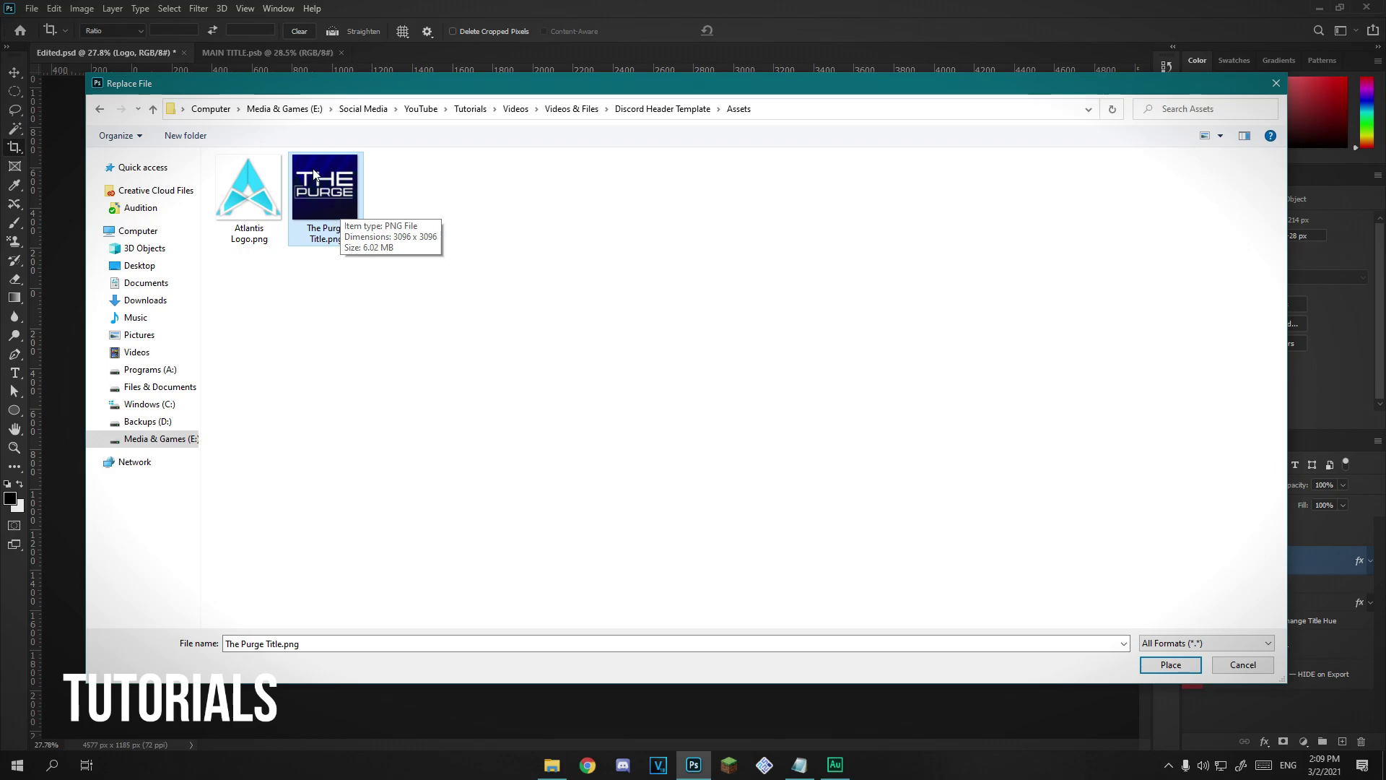
pyautogui.doubleClick(330, 223)
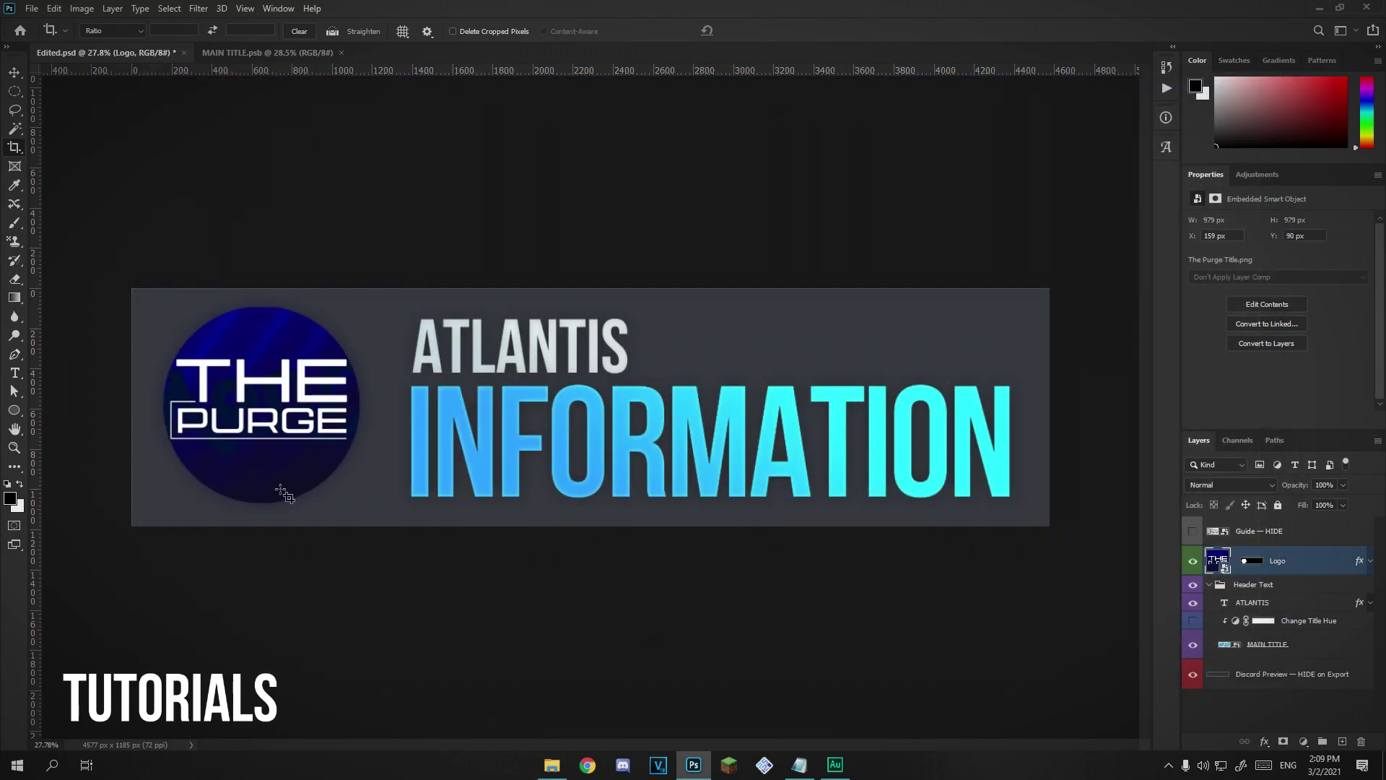
# - Disable the logo's circular mask to view the square image, then restore it
pyautogui.keyDown('ctrl'); pyautogui.click(1252, 563); pyautogui.keyUp('ctrl')
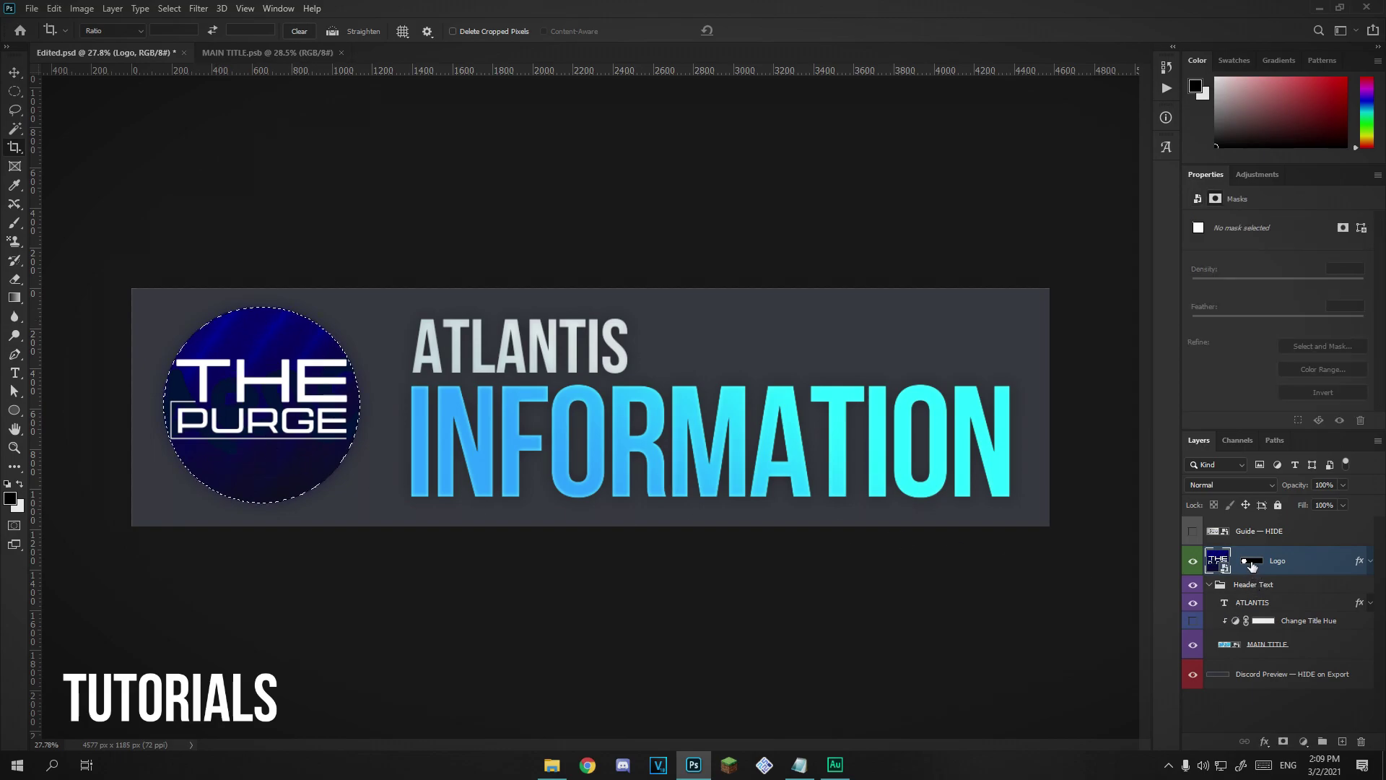
pyautogui.hotkey('ctrl', 'd')
pyautogui.rightClick(1257, 565)
pyautogui.click(1265, 564)
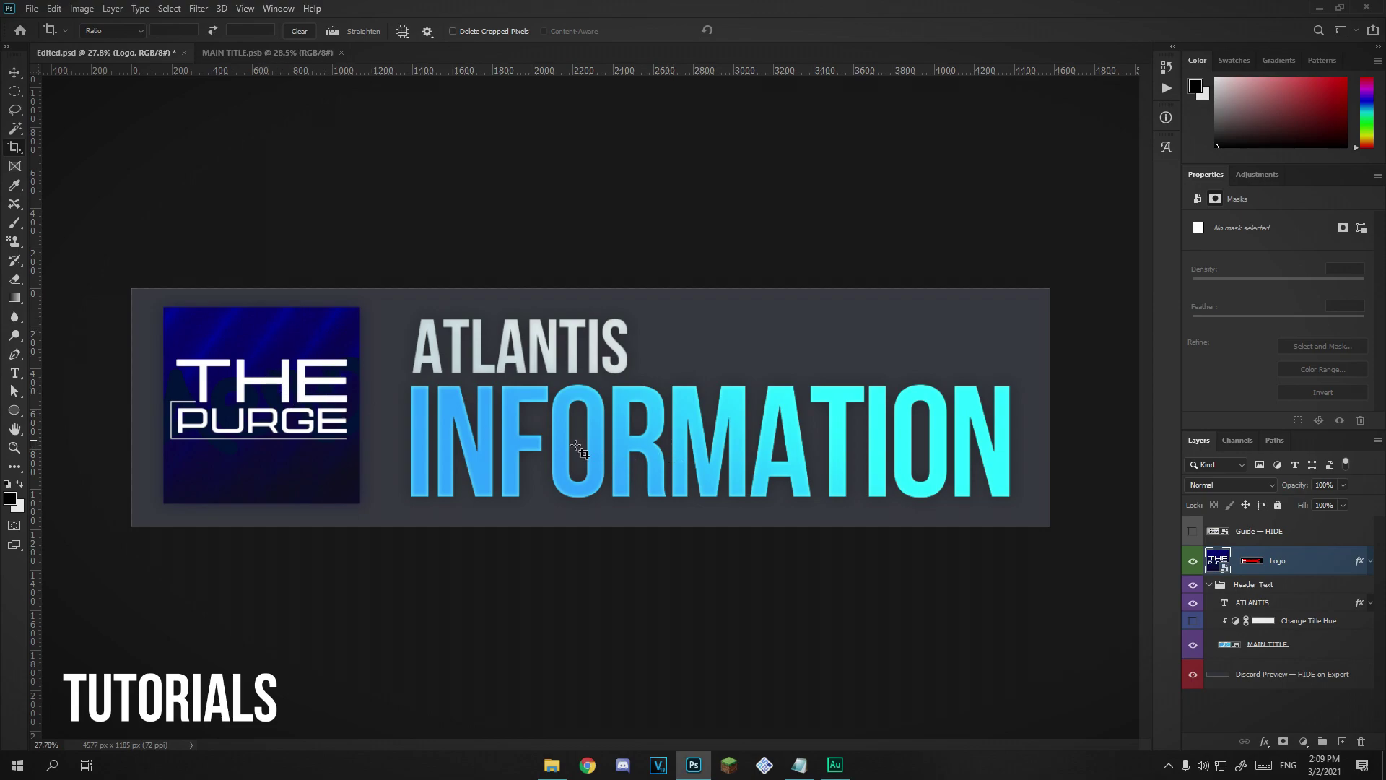
pyautogui.hotkey('ctrl', 'z')
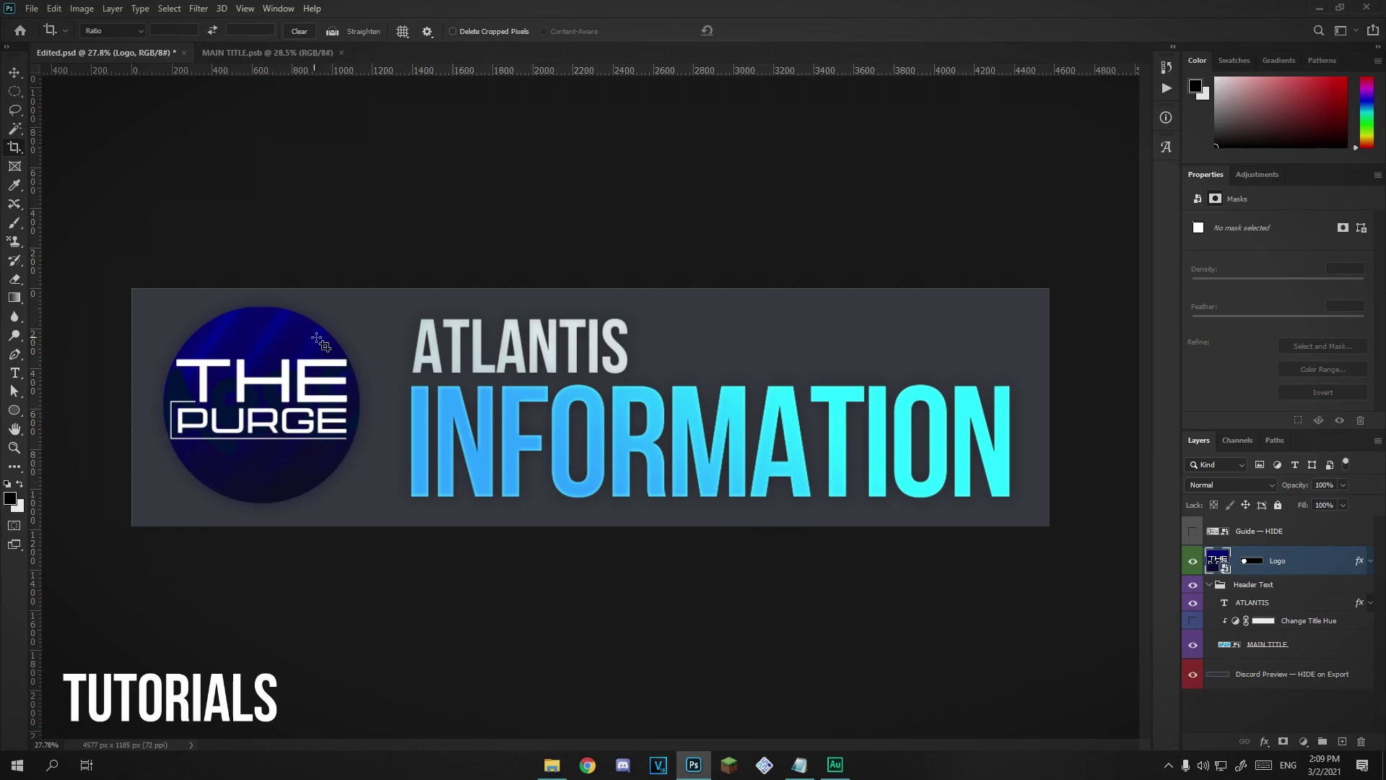
pyautogui.click(1326, 570)
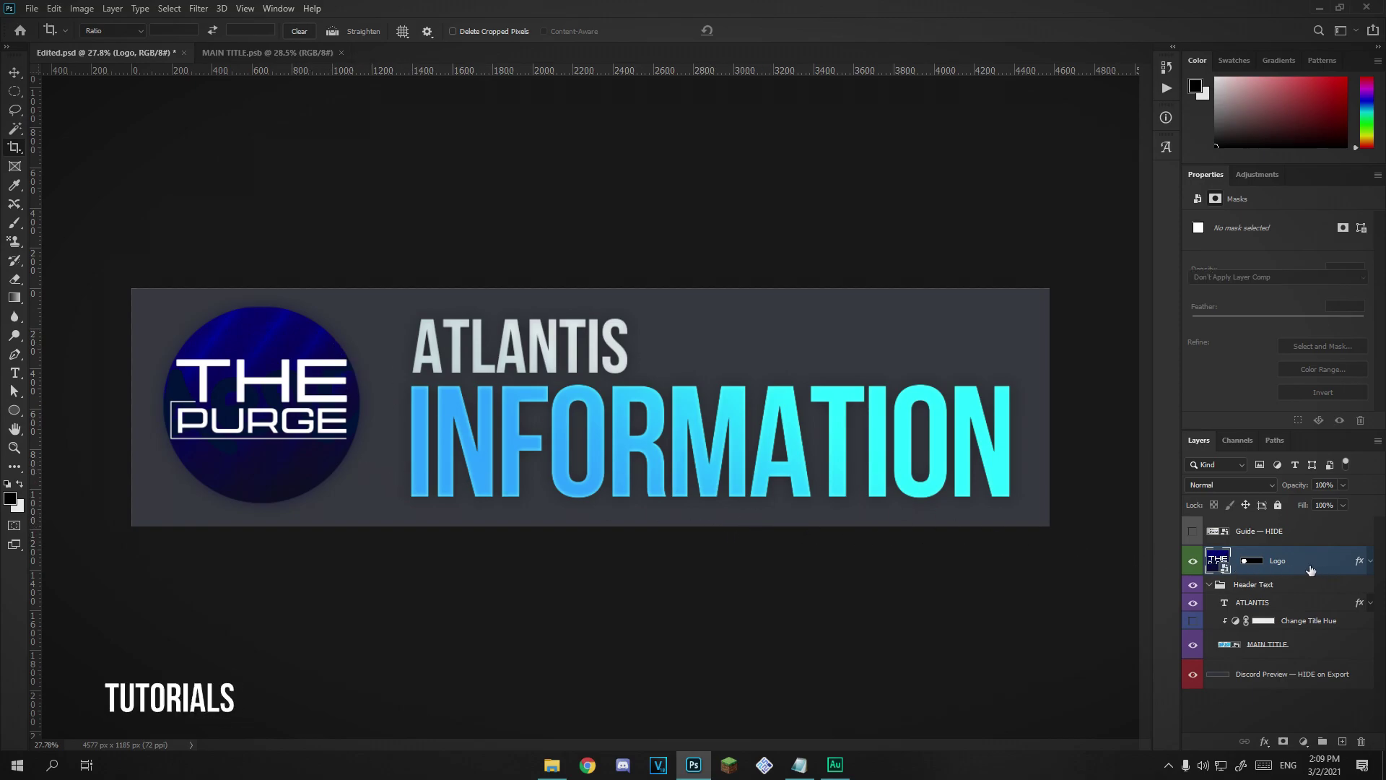
pyautogui.doubleClick(1303, 571)
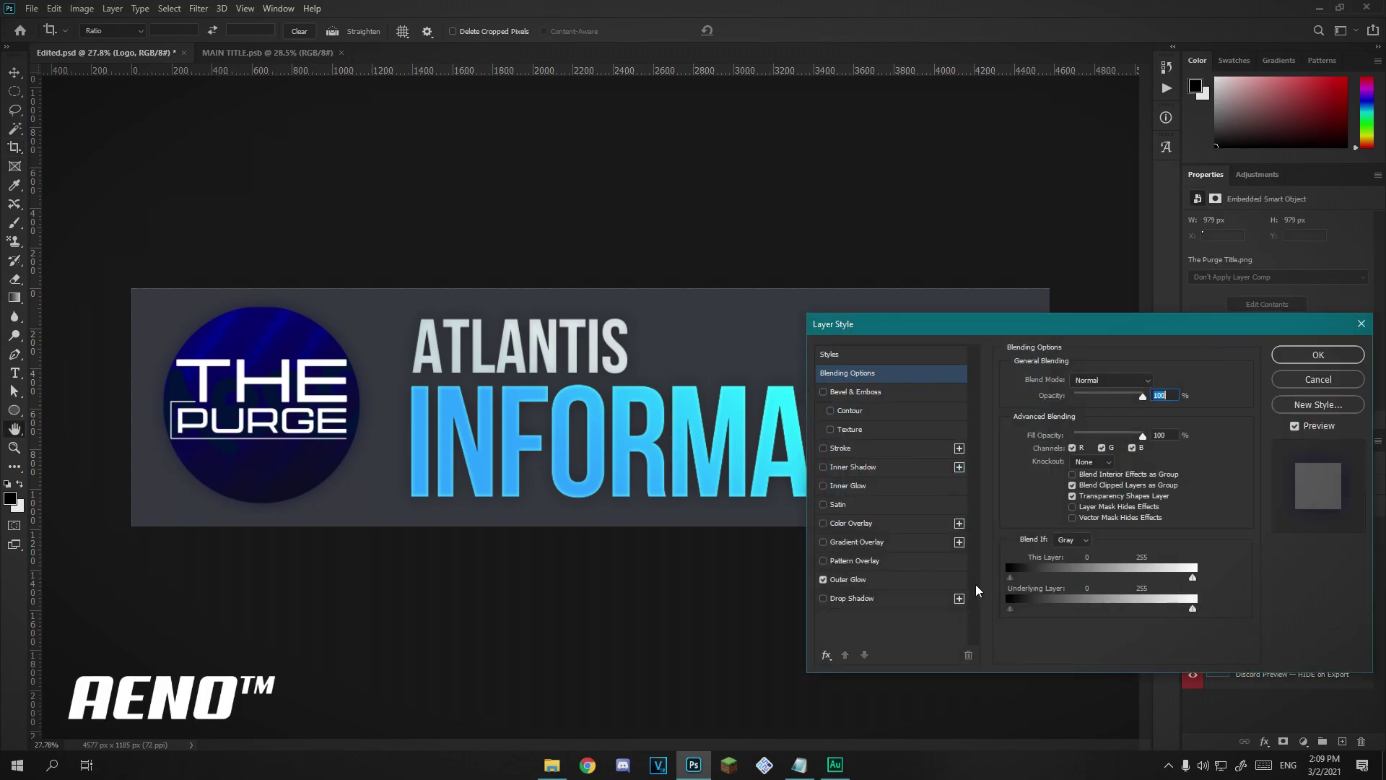
pyautogui.click(846, 582)
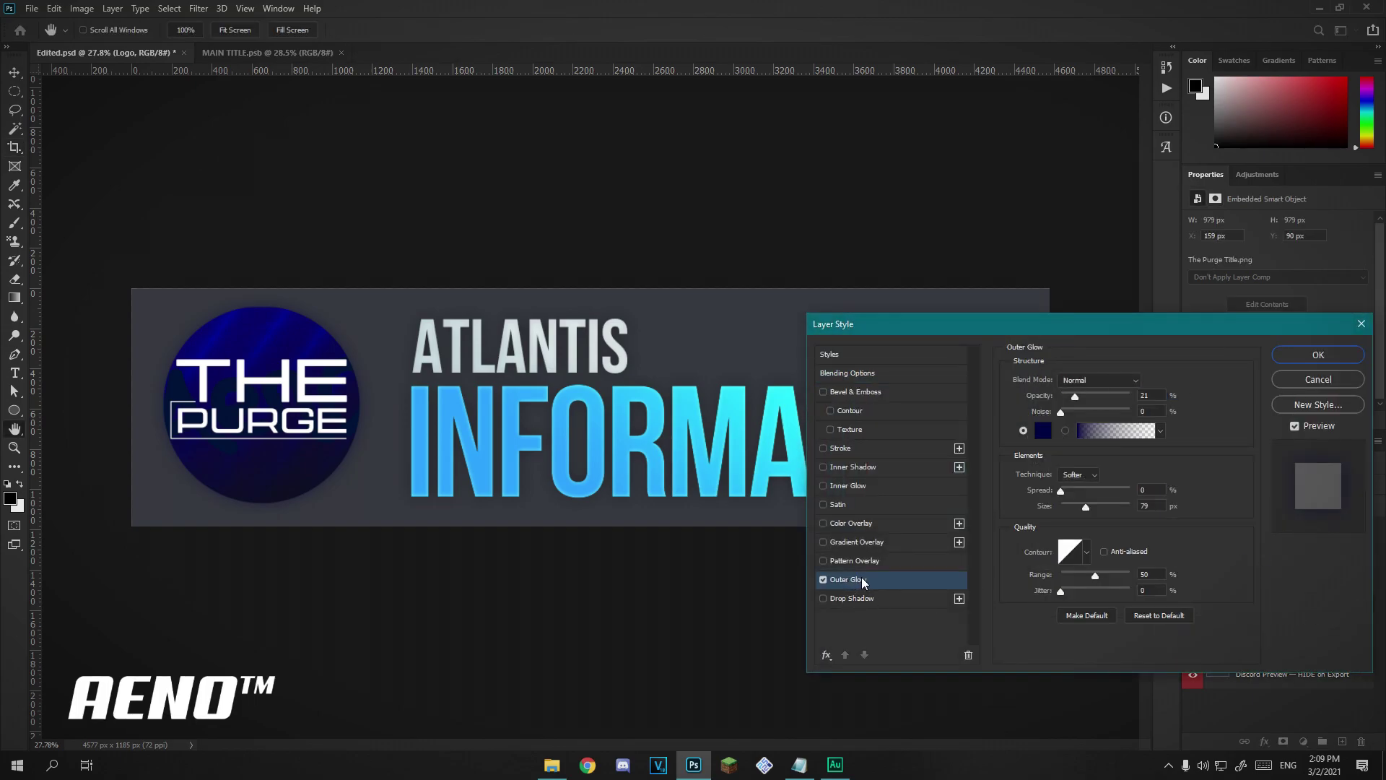
pyautogui.click(1043, 431)
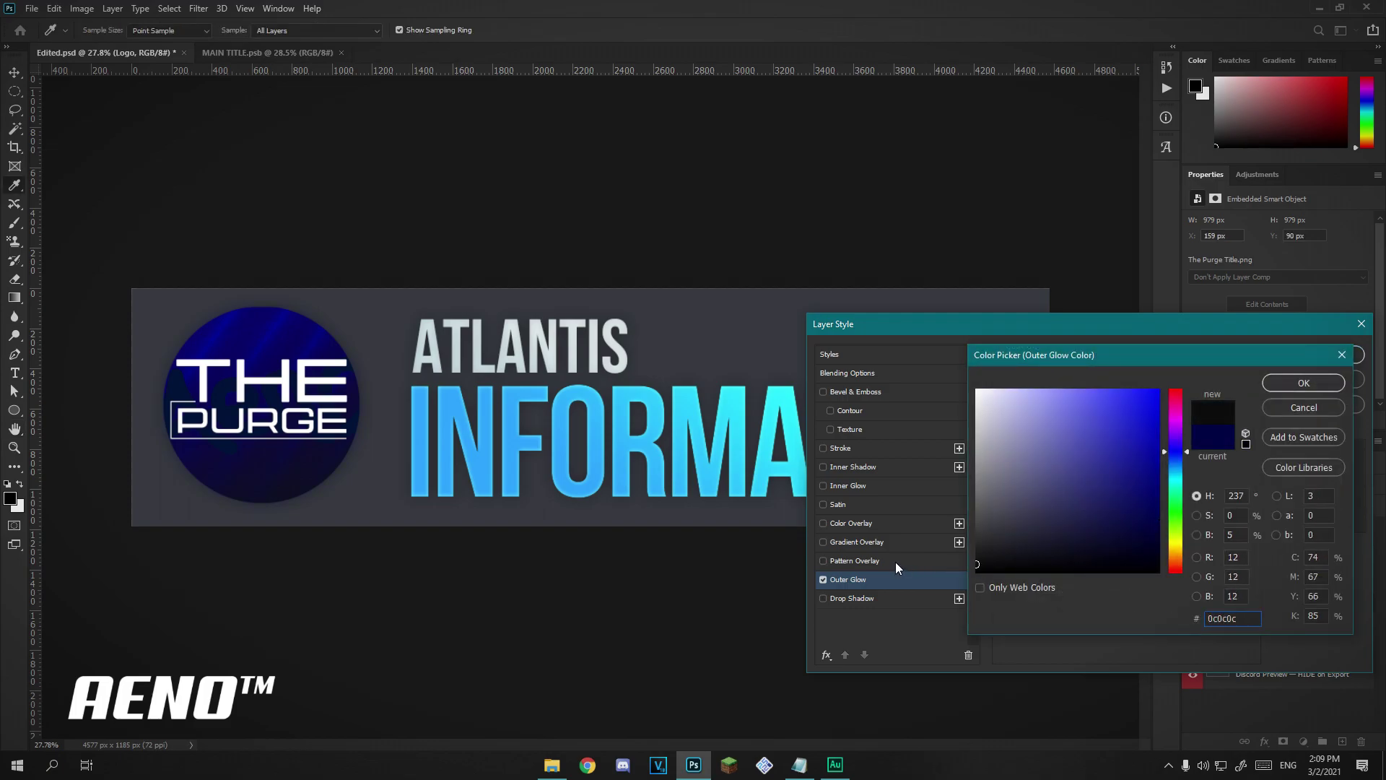
pyautogui.moveTo(1175, 451); pyautogui.dragTo(1175, 402)
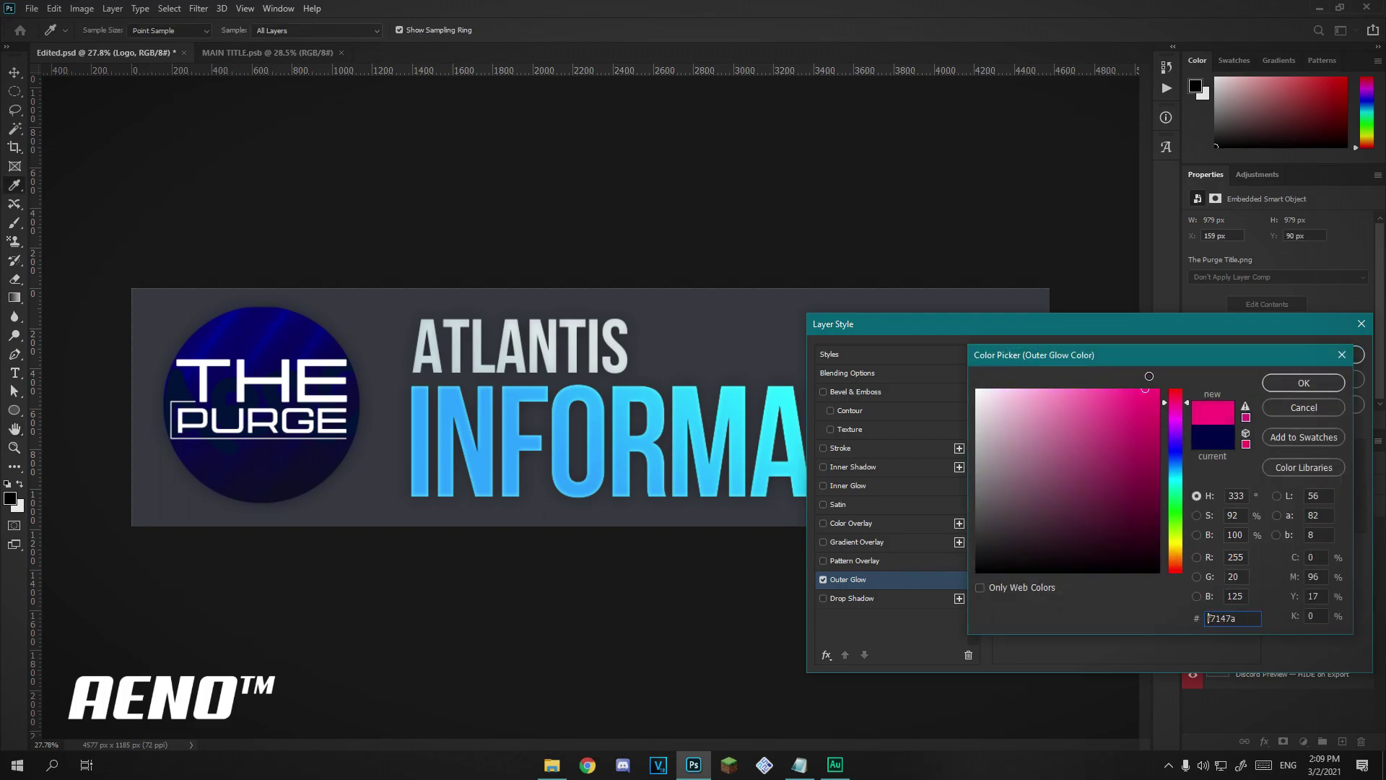
pyautogui.click(1113, 498)
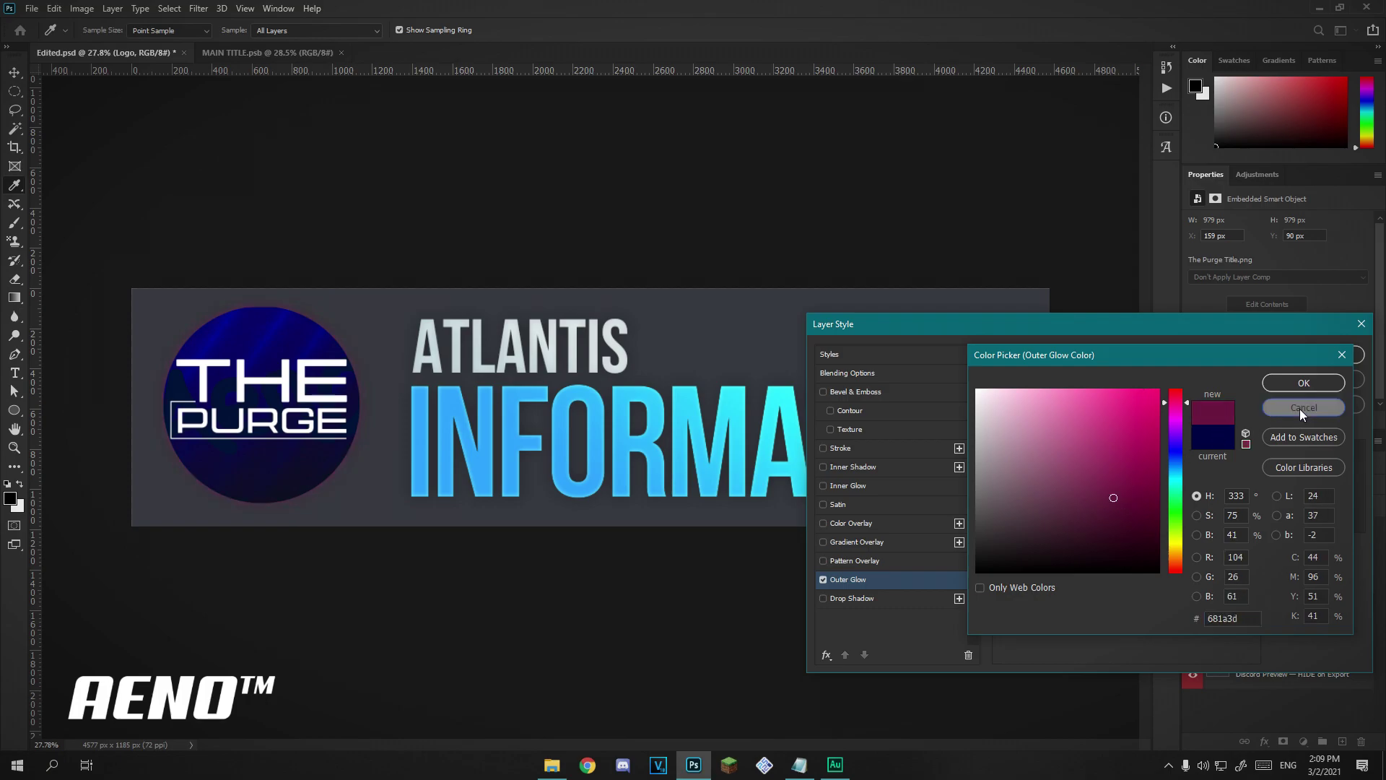
pyautogui.click(1142, 509)
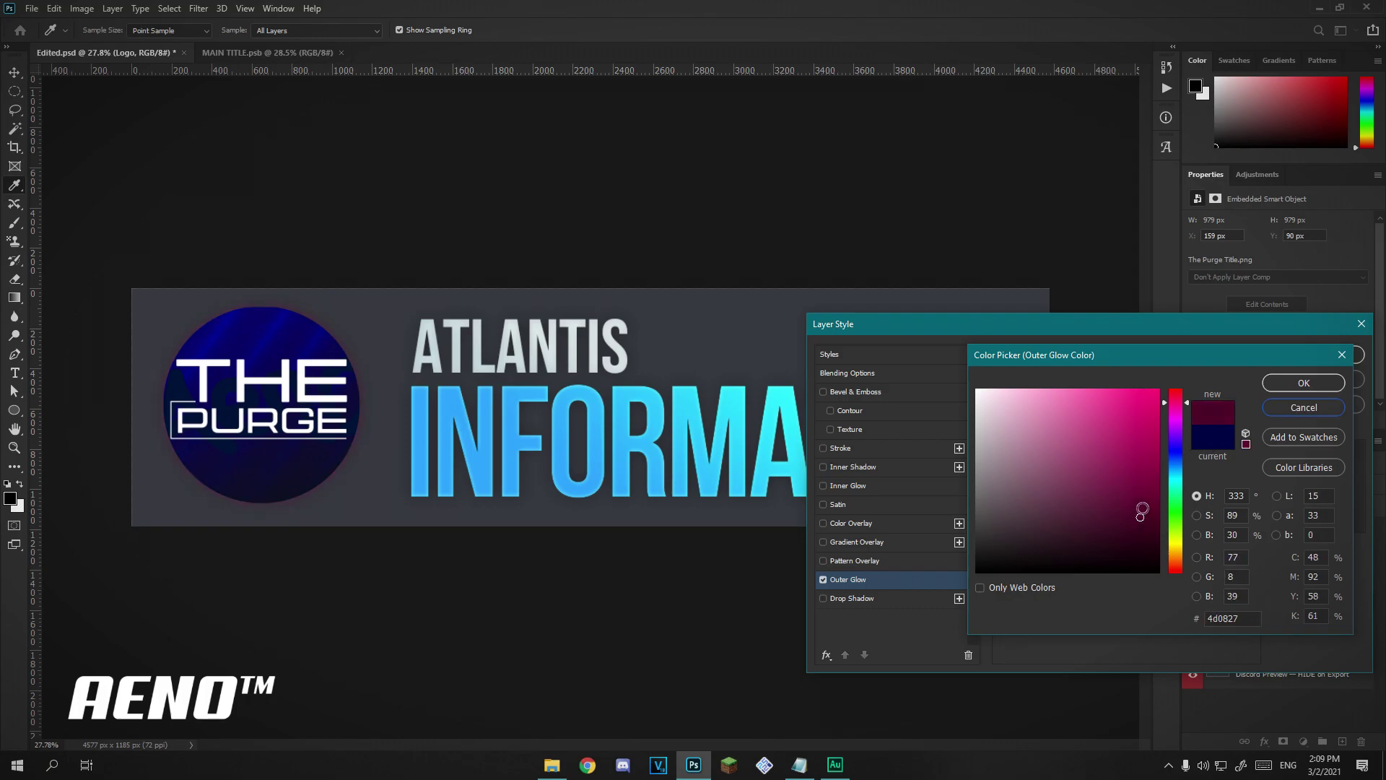
pyautogui.moveTo(1135, 505); pyautogui.dragTo(1121, 543)
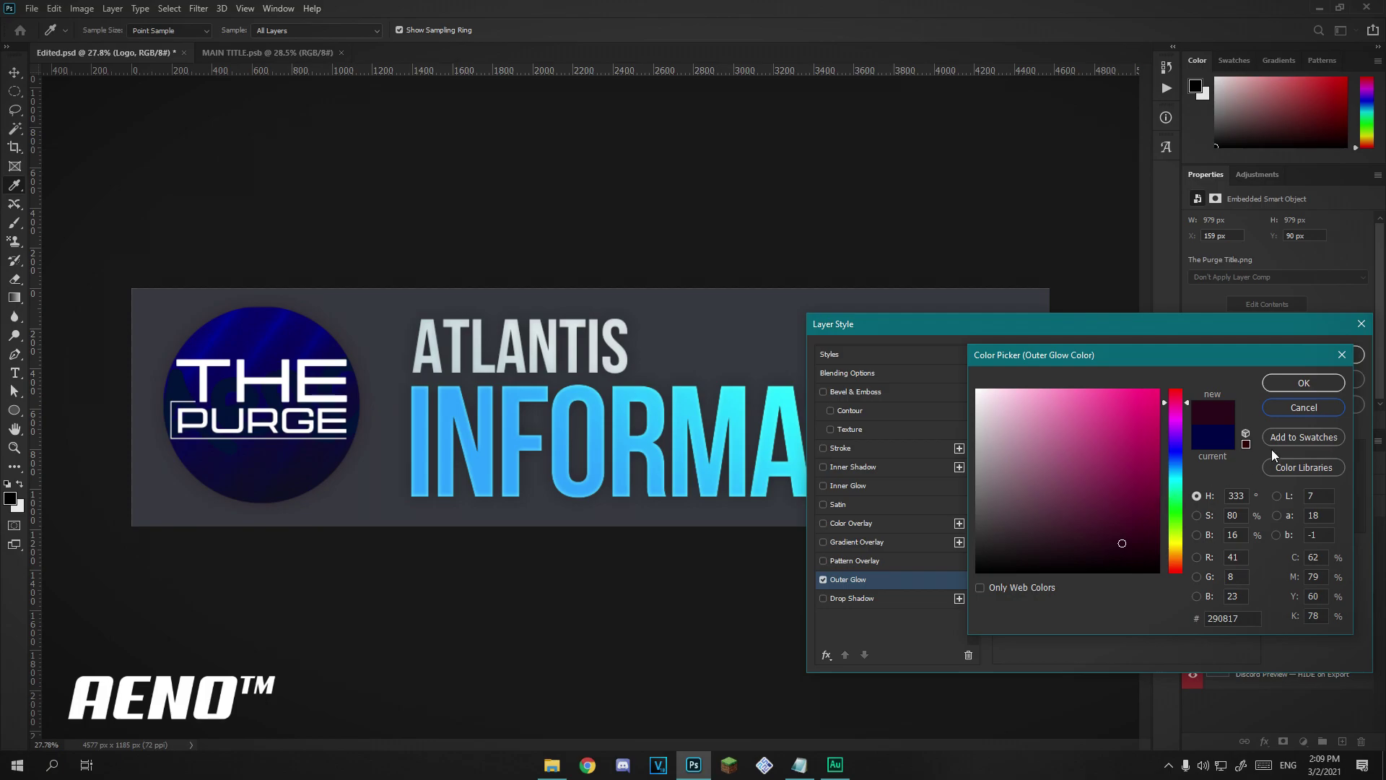
pyautogui.click(1306, 404)
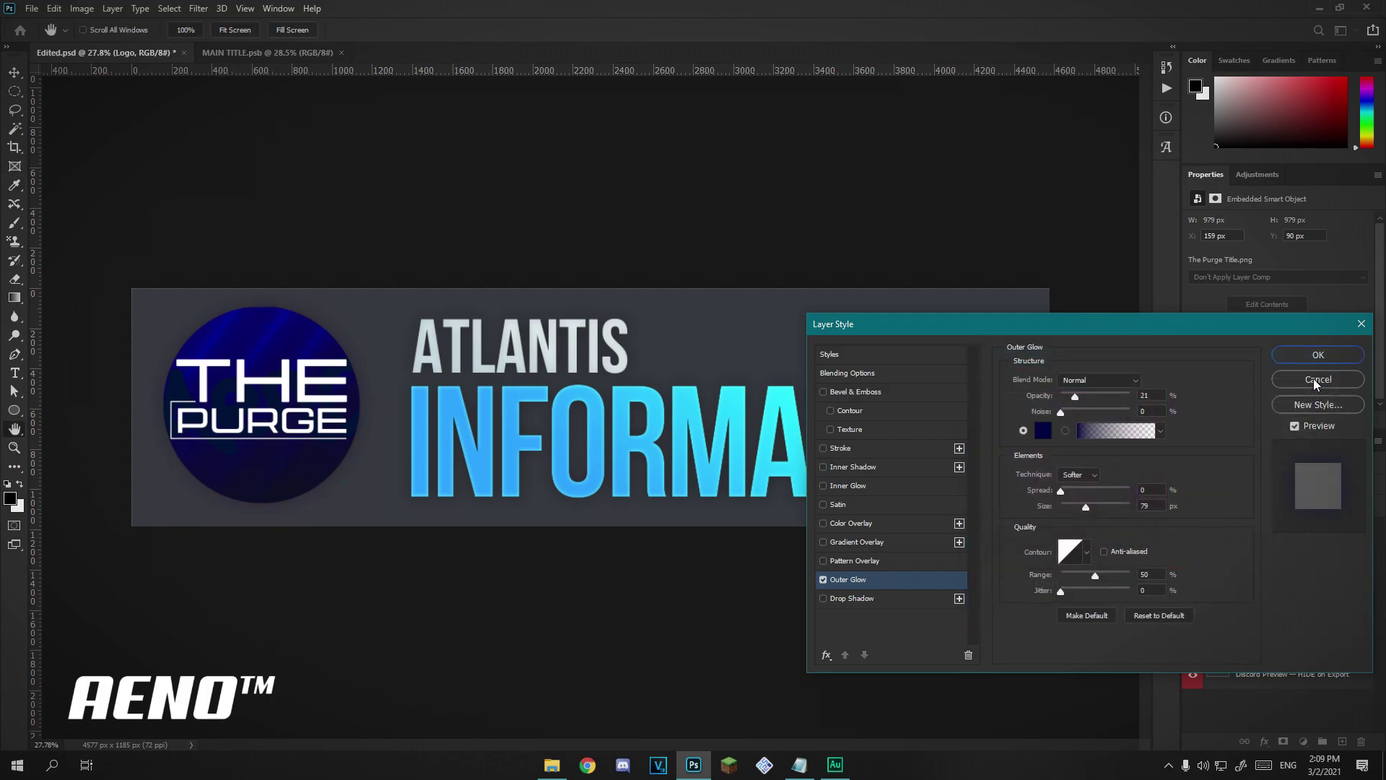
pyautogui.click(1311, 378)
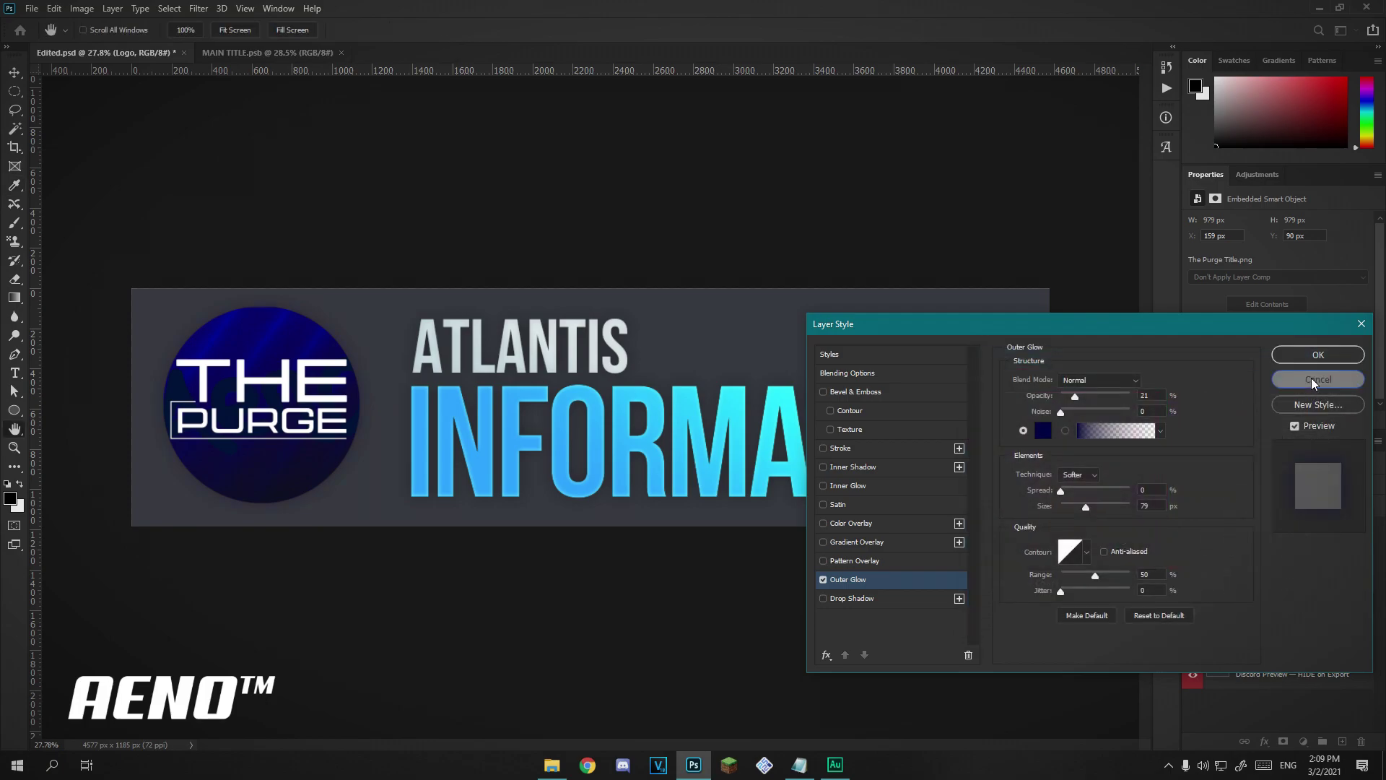
pyautogui.press('c')
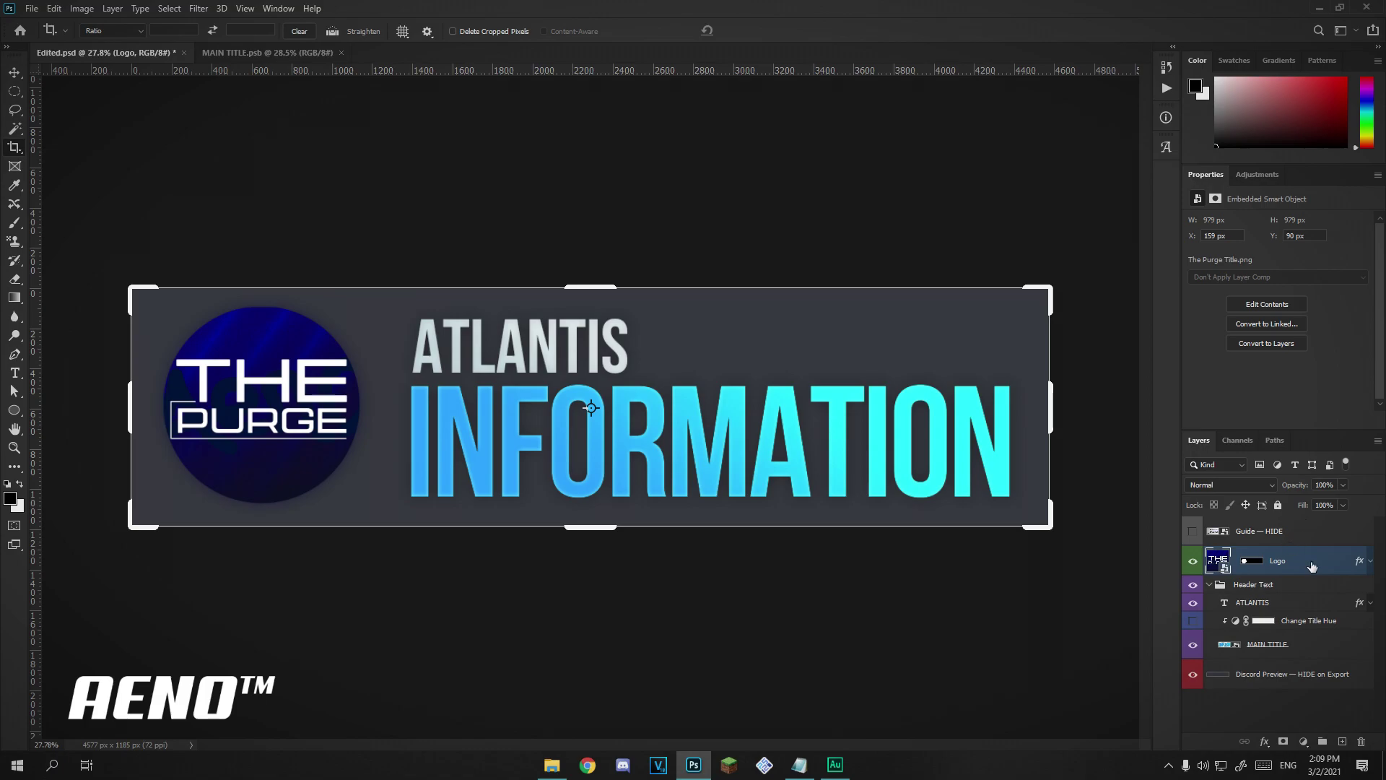
# - Replace the Logo layer's contents with Atlantis Logo.png
pyautogui.rightClick(1310, 566)
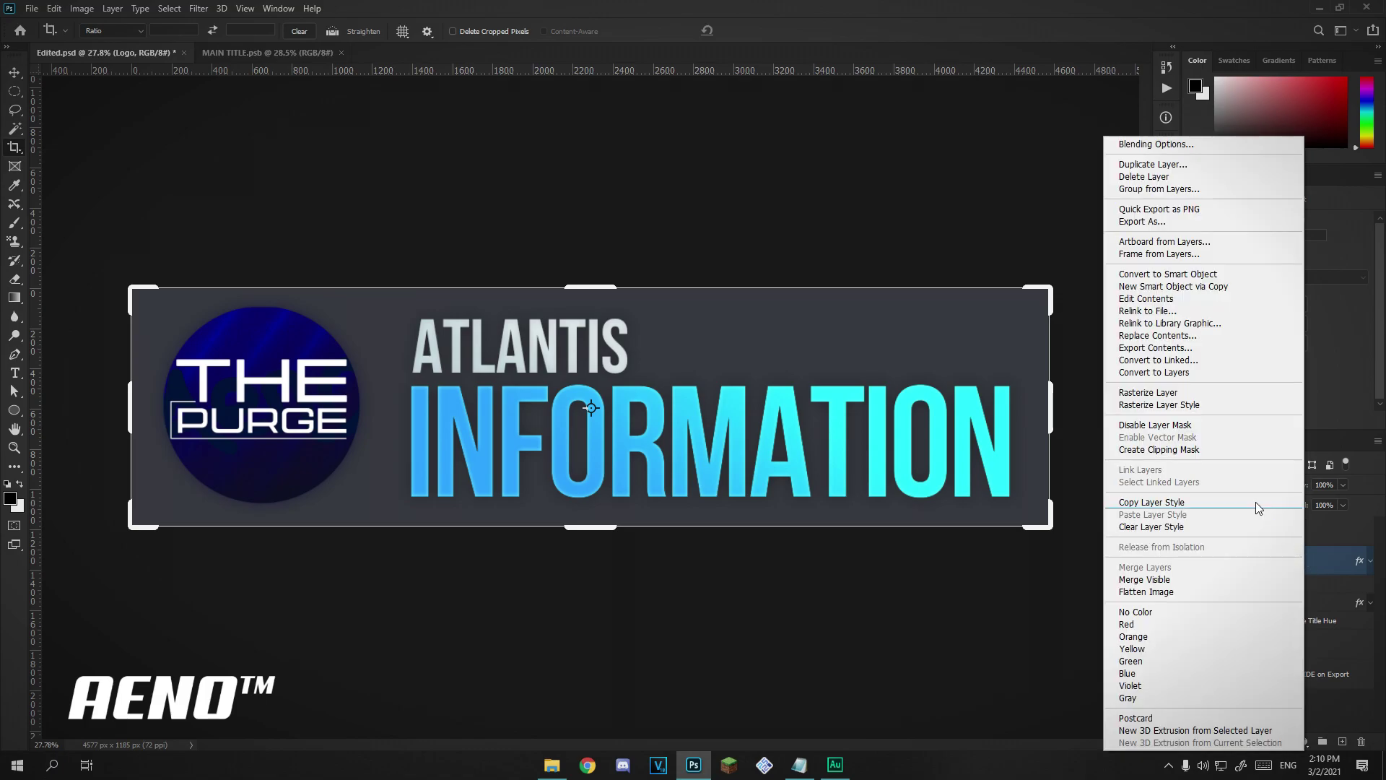
pyautogui.click(1167, 299)
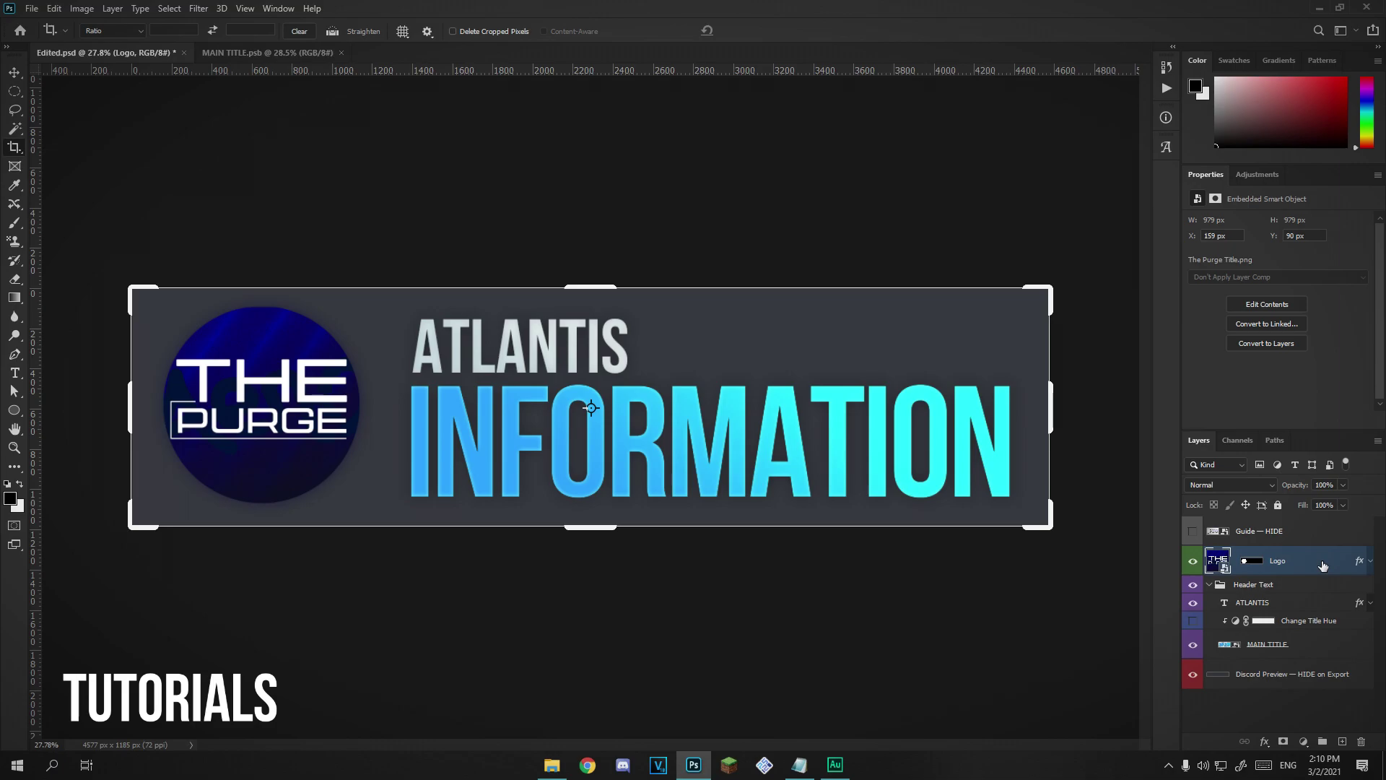
pyautogui.rightClick(1322, 566)
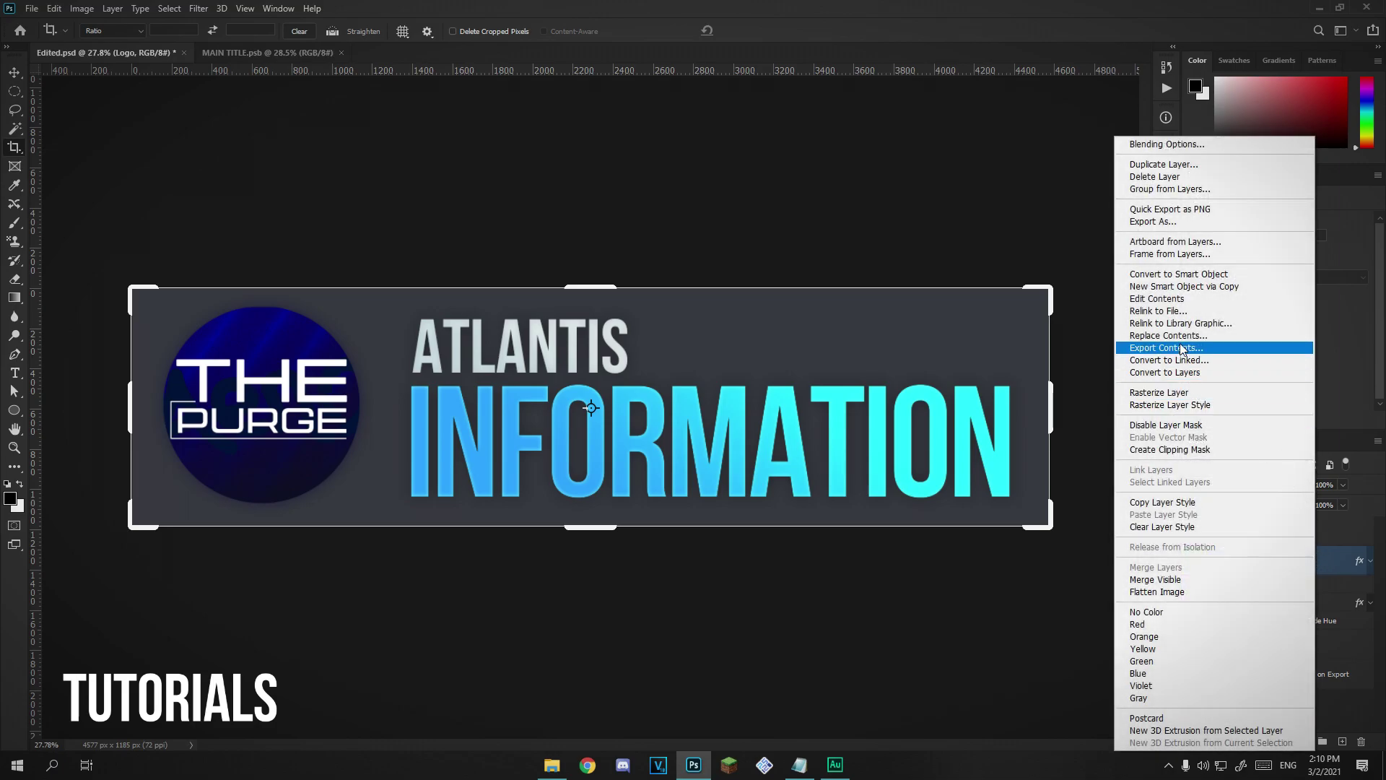
pyautogui.click(1155, 339)
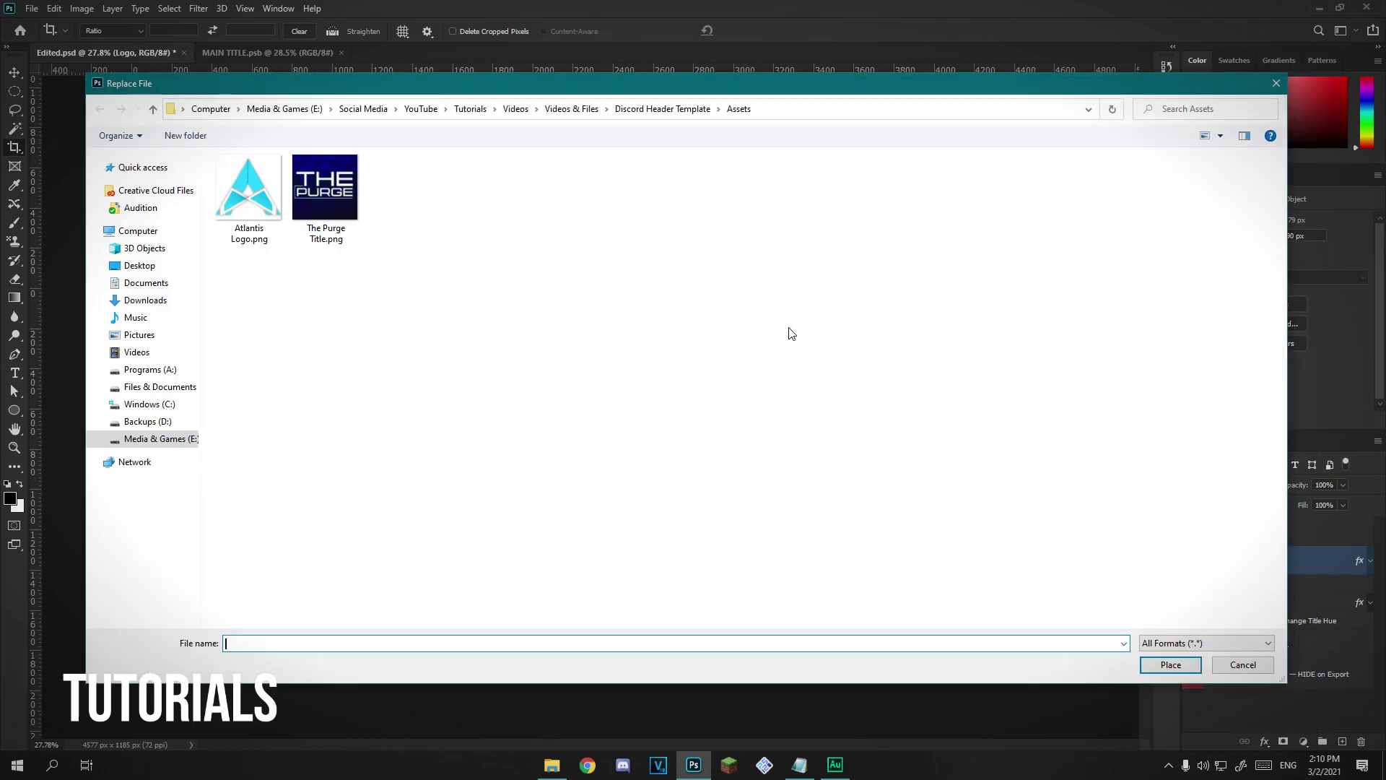
pyautogui.doubleClick(247, 199)
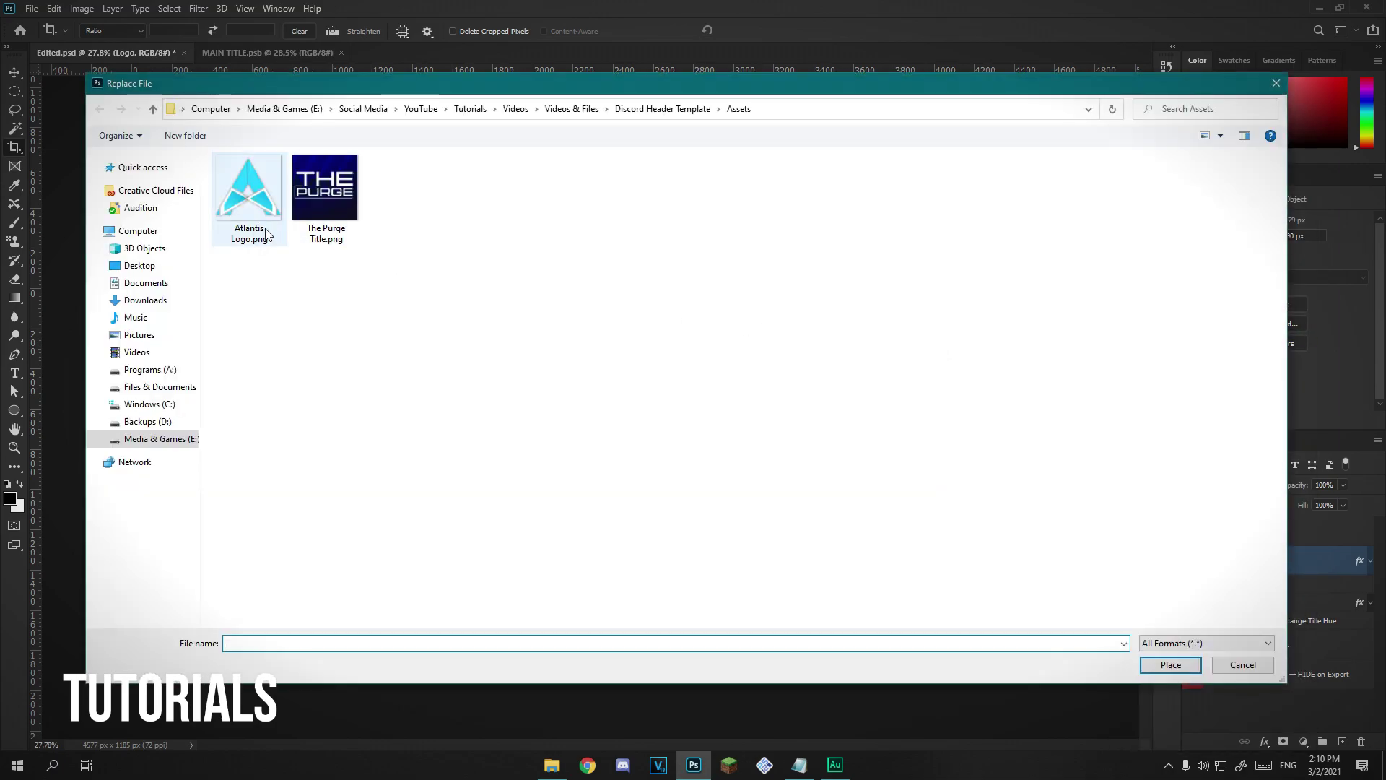
# - Enlarge the Atlantis logo to about 1140 × 1066 px on the header's left side
pyautogui.press('v')
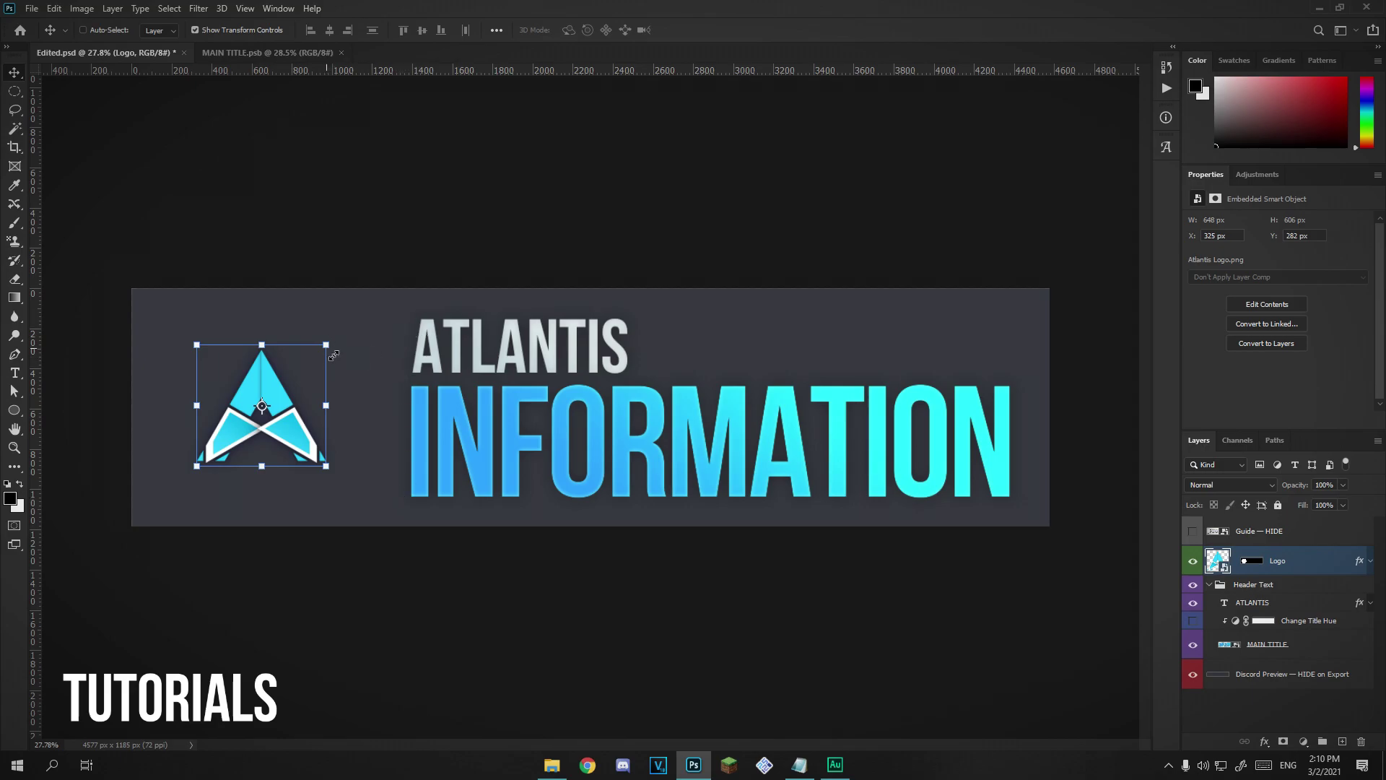
pyautogui.click(334, 355)
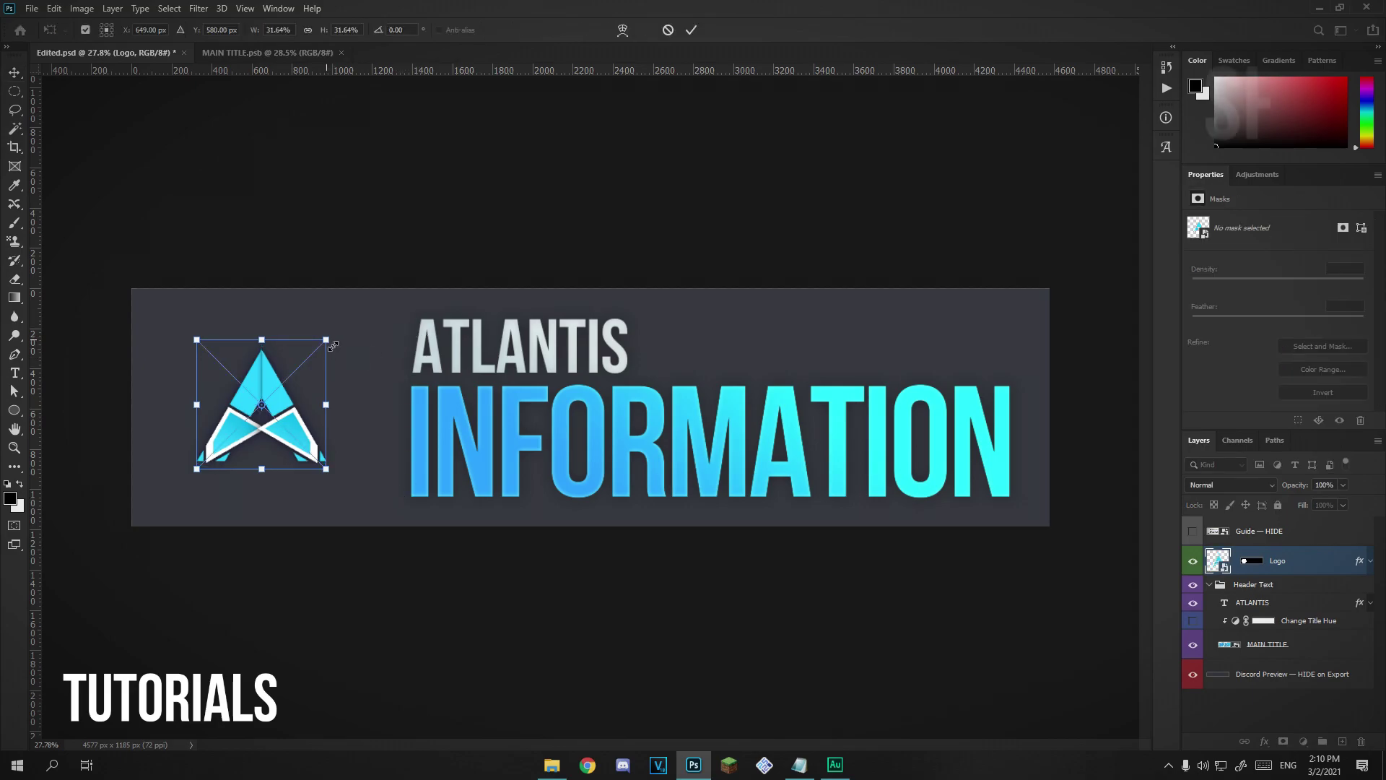
pyautogui.moveTo(332, 345); pyautogui.dragTo(380, 293)
pyautogui.press('Return')
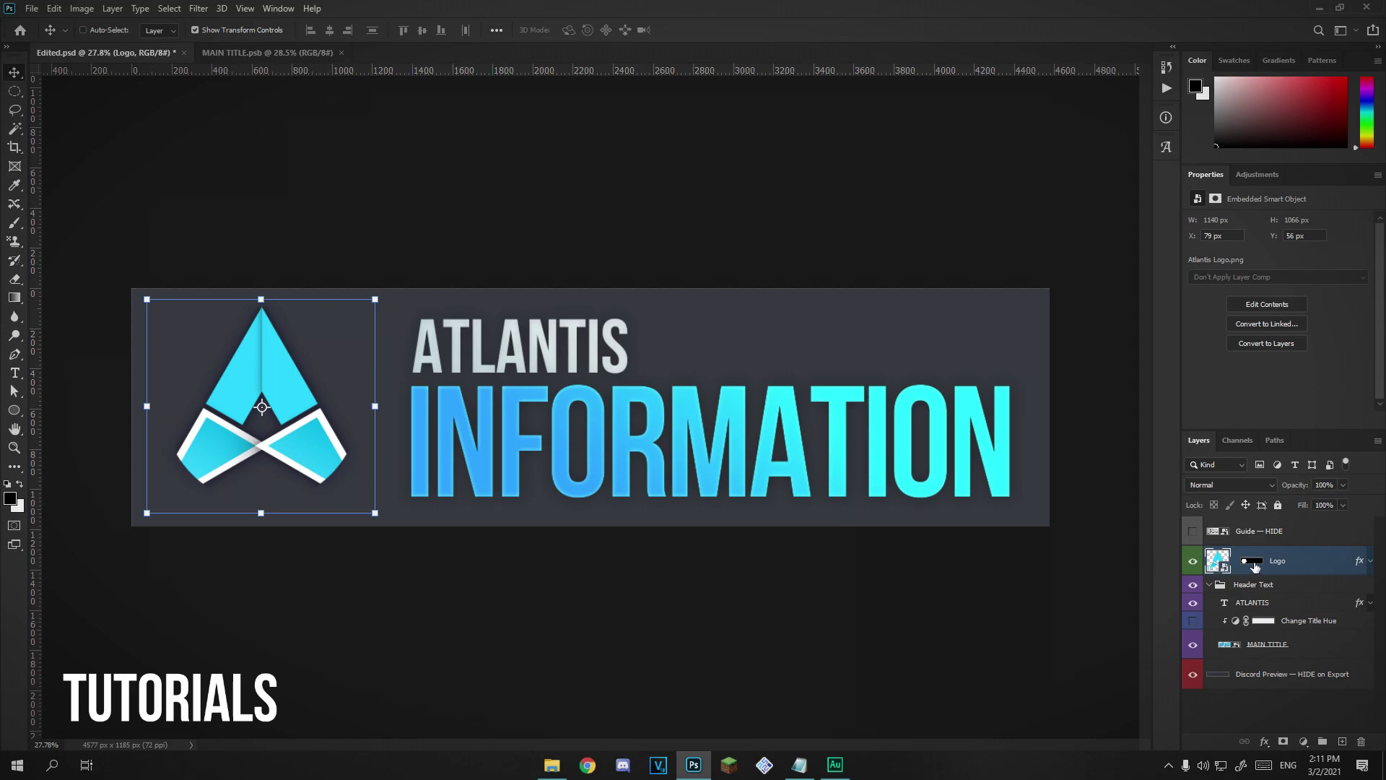
# - Disable the logo's layer mask and shrink the logo to about 51% (1047 × 978 px)
pyautogui.rightClick(1254, 567)
pyautogui.click(1263, 574)
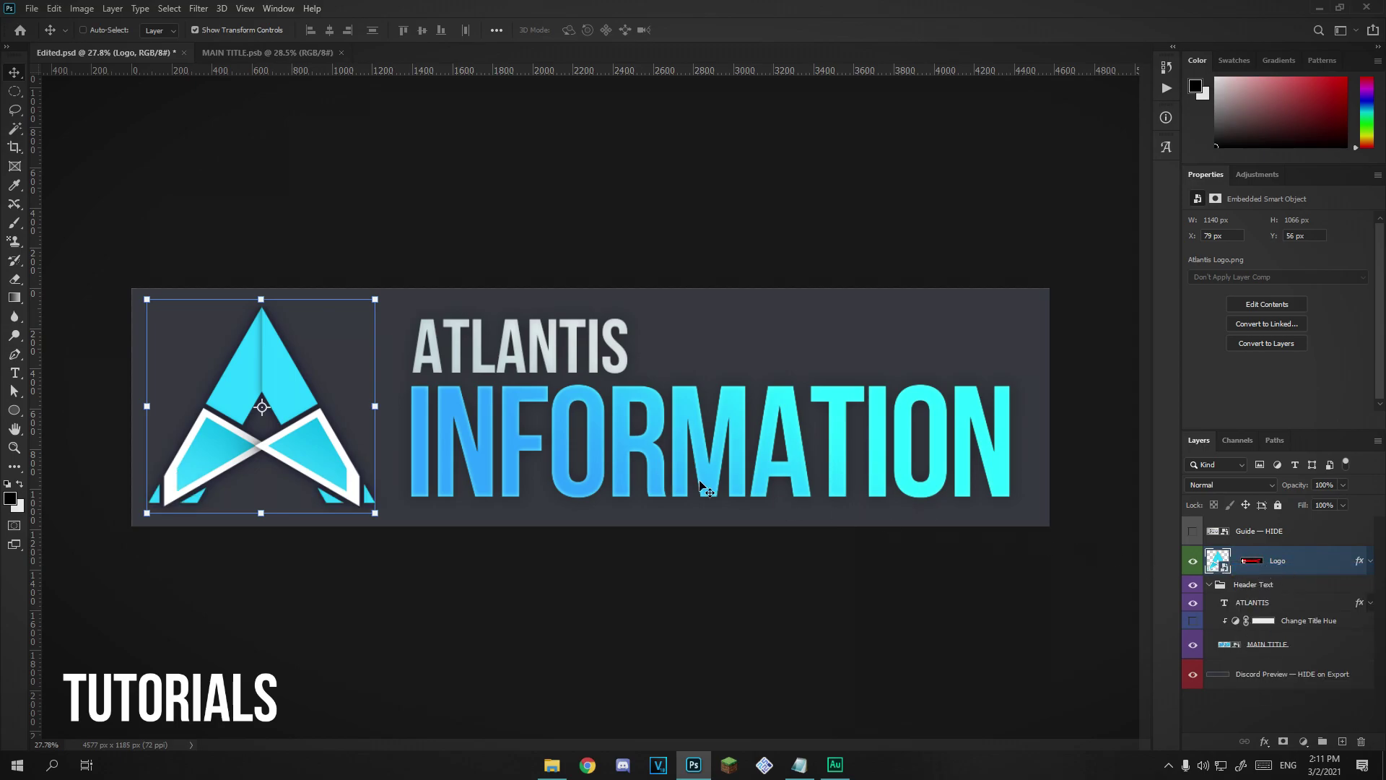
pyautogui.hotkey('ctrl', 't')
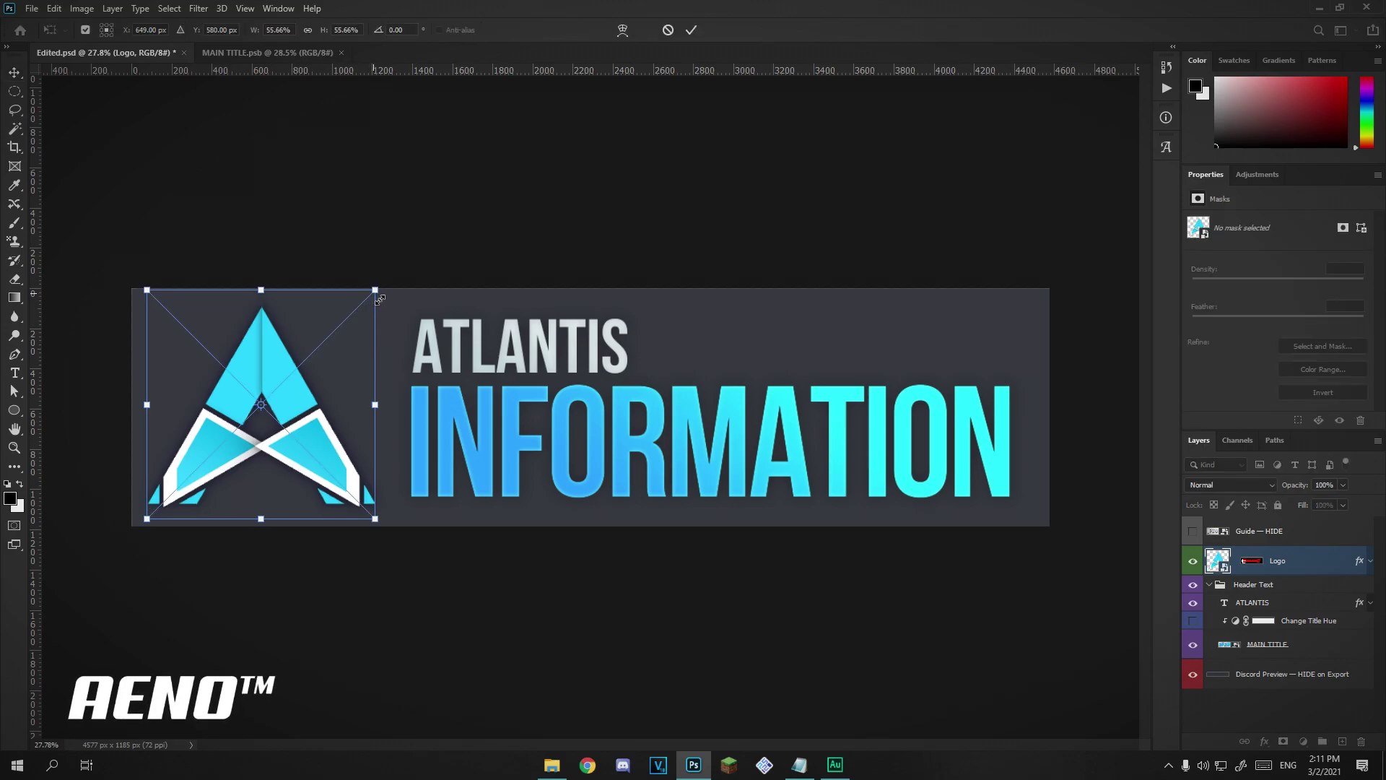
pyautogui.moveTo(380, 298); pyautogui.dragTo(372, 310)
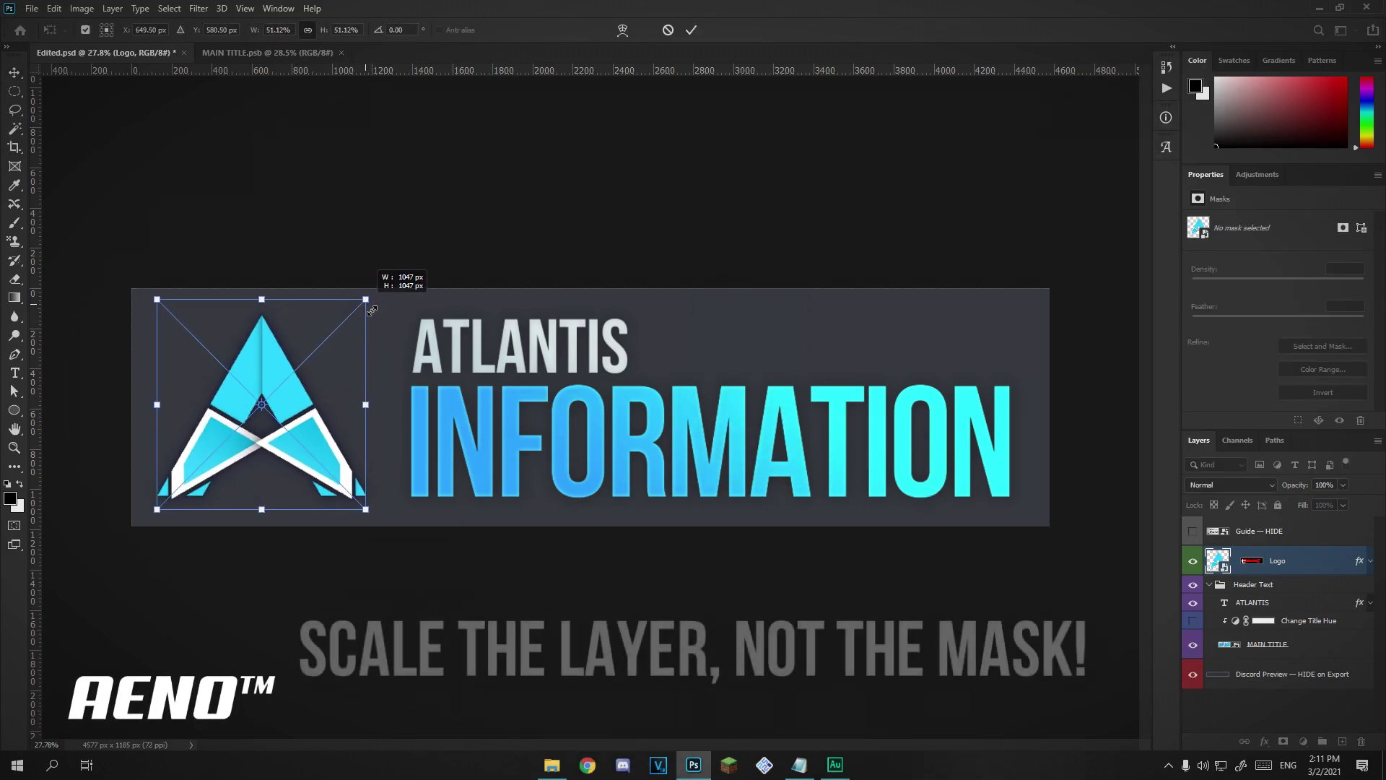
pyautogui.press('Return')
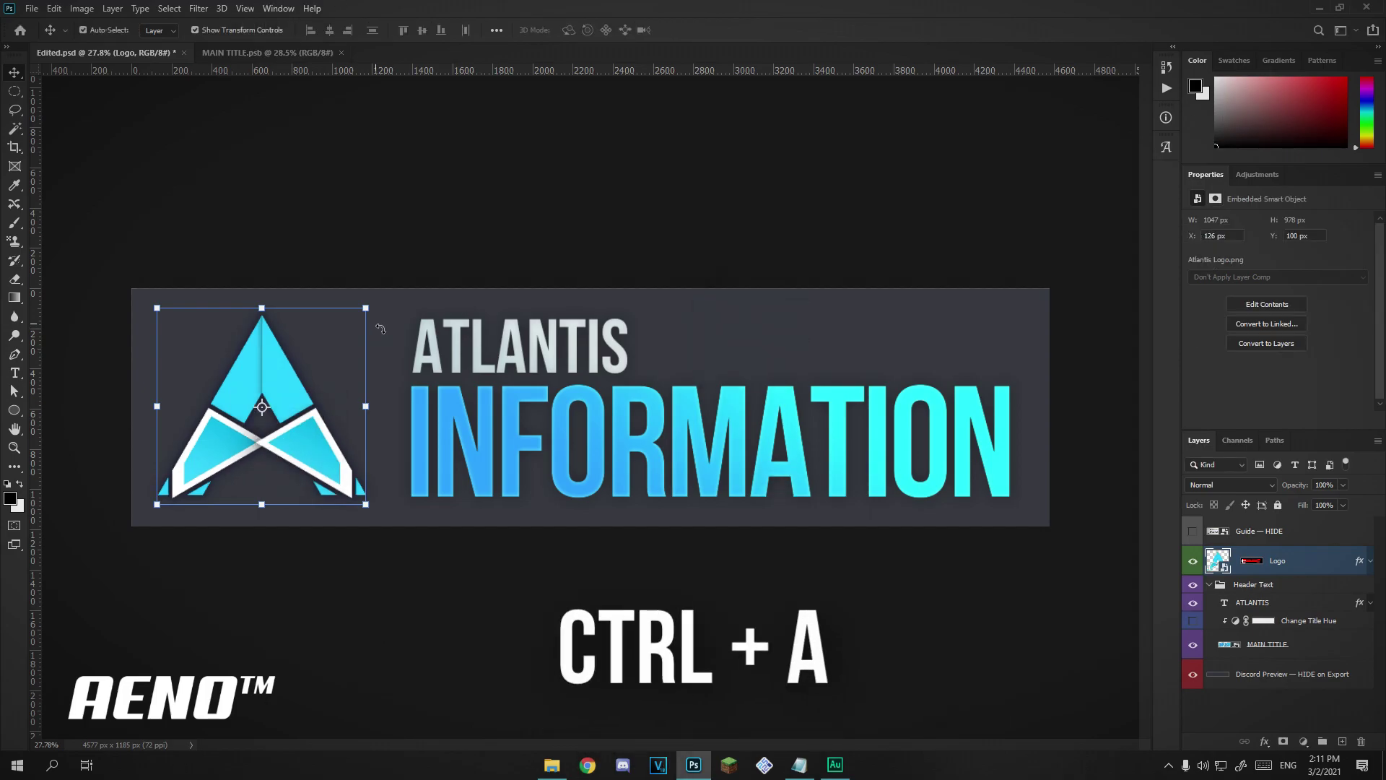
# - Centre the logo vertically on the canvas and nudge it right to X 126, Y 104
pyautogui.hotkey('ctrl', 'a')
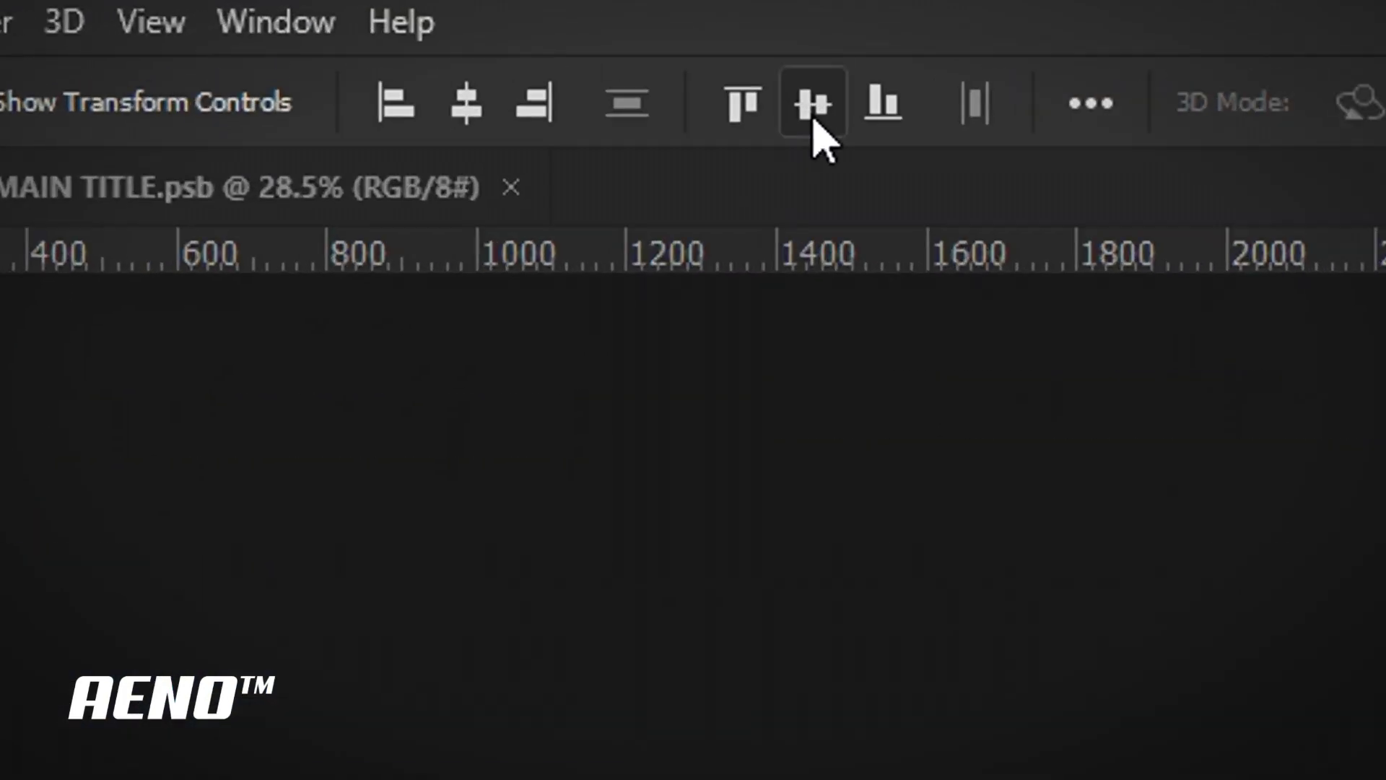
pyautogui.click(814, 116)
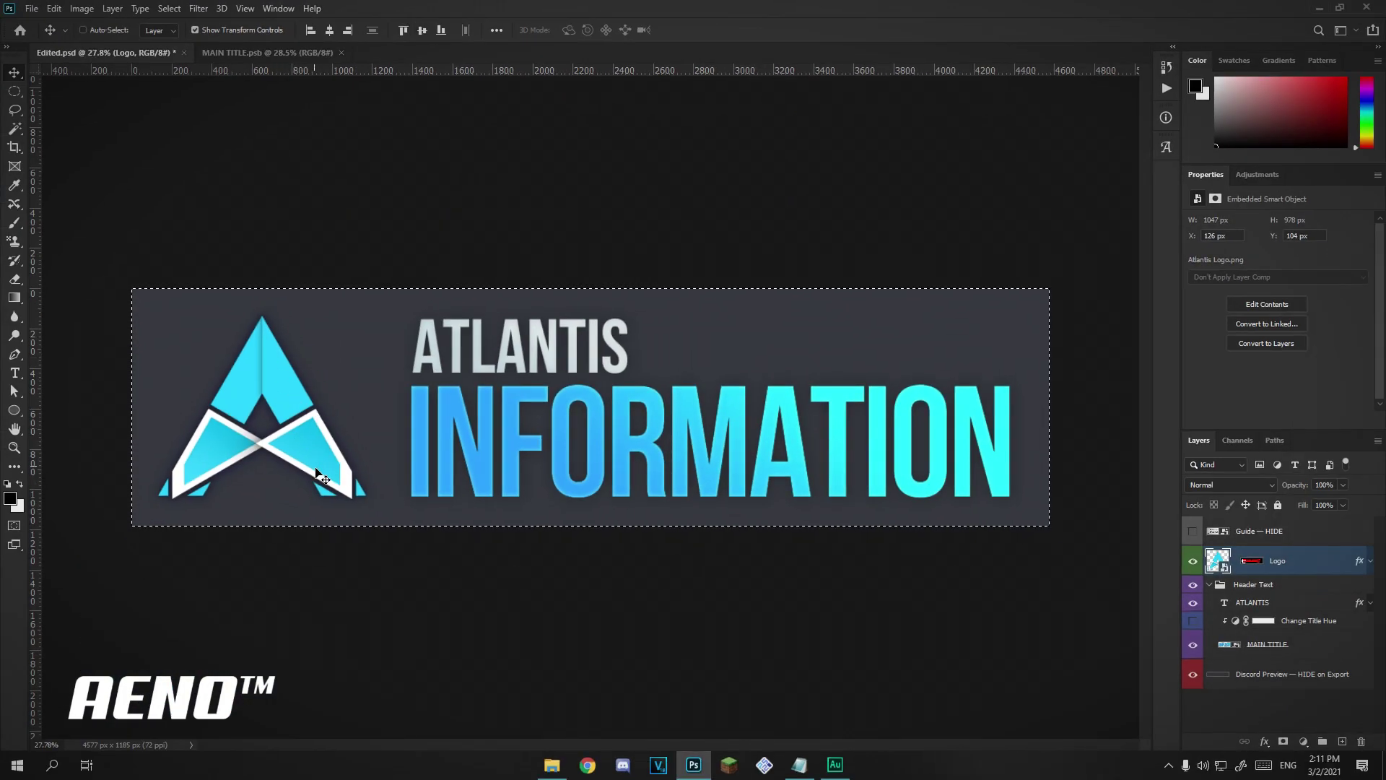
pyautogui.hotkey('ctrl', 'd')
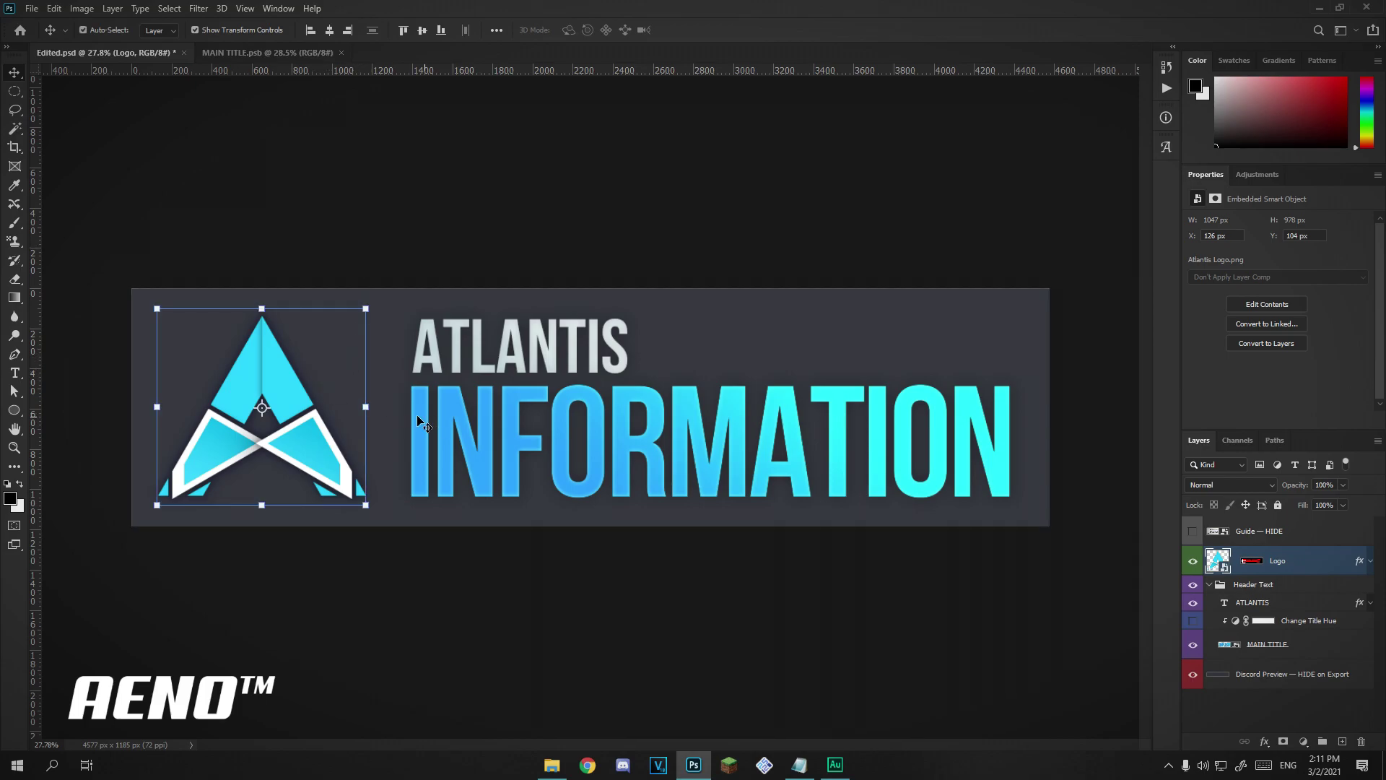
pyautogui.moveTo(358, 418); pyautogui.dragTo(339, 453)
pyautogui.click(1260, 707)
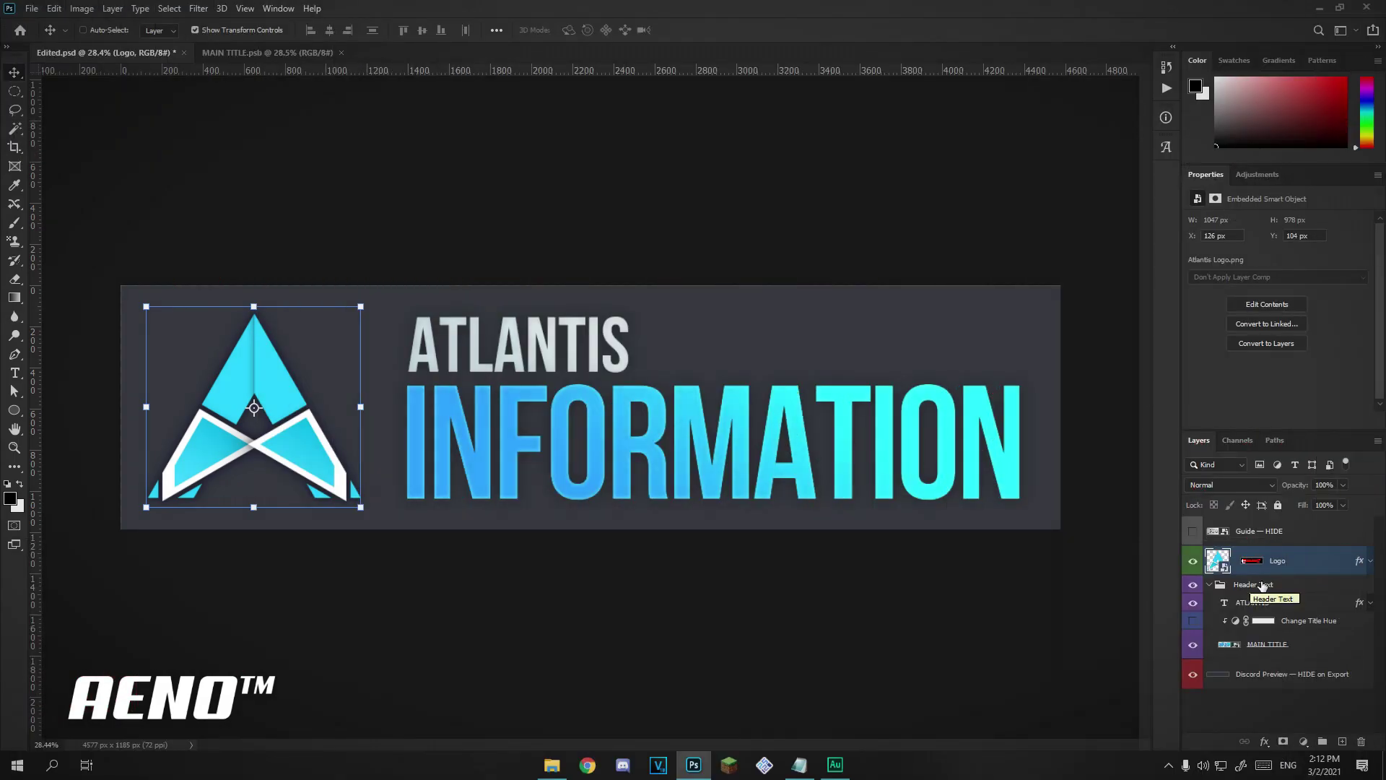
pyautogui.click(1245, 710)
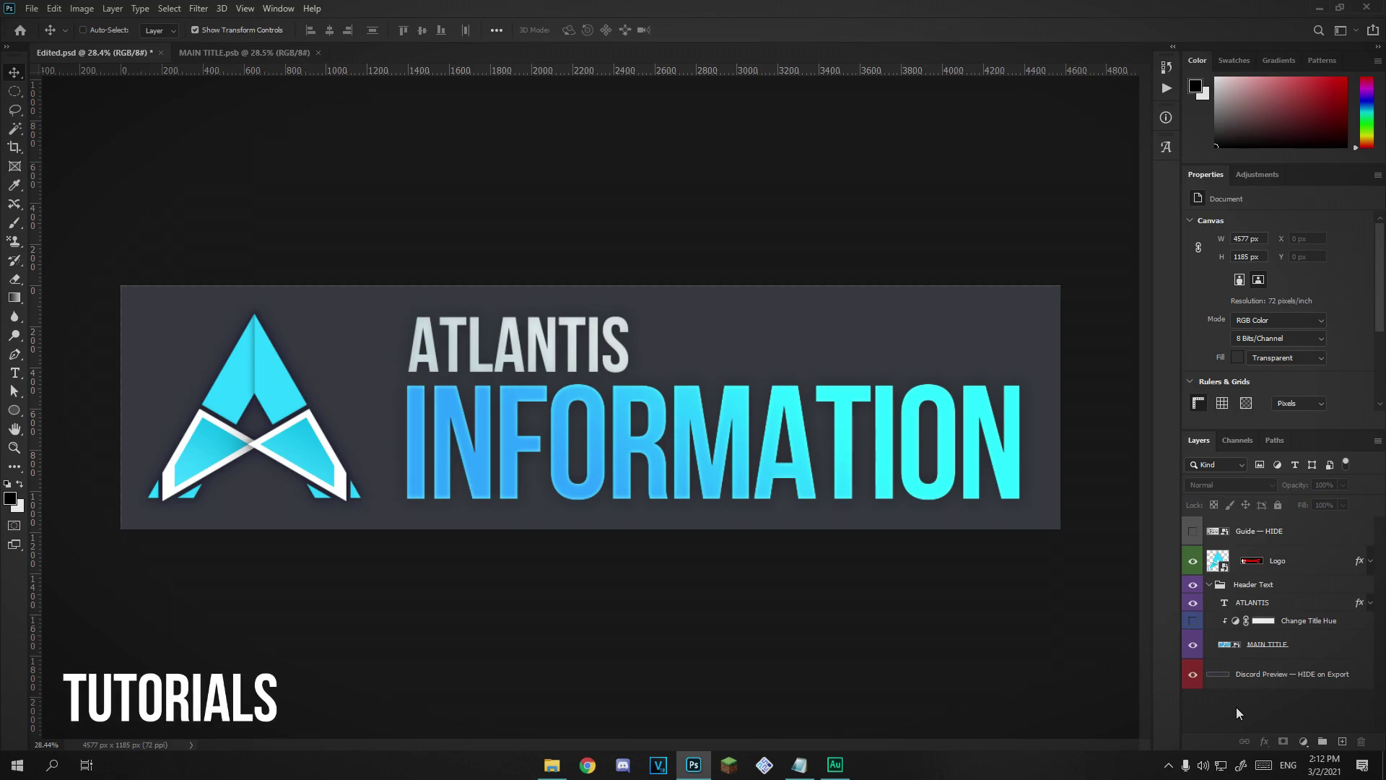
# - Hide the Discord Preview background layer so the banner sits on transparency
pyautogui.click(1193, 678)
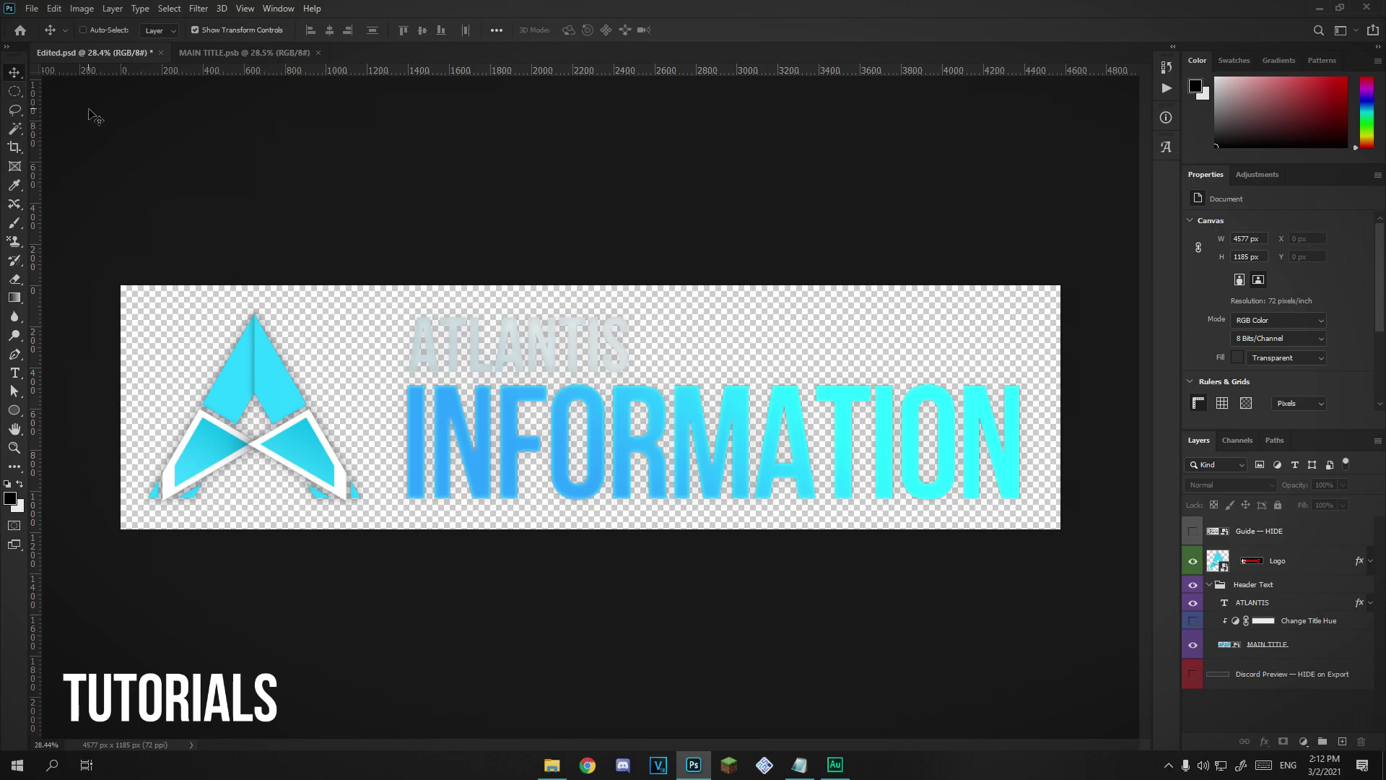
pyautogui.click(31, 9)
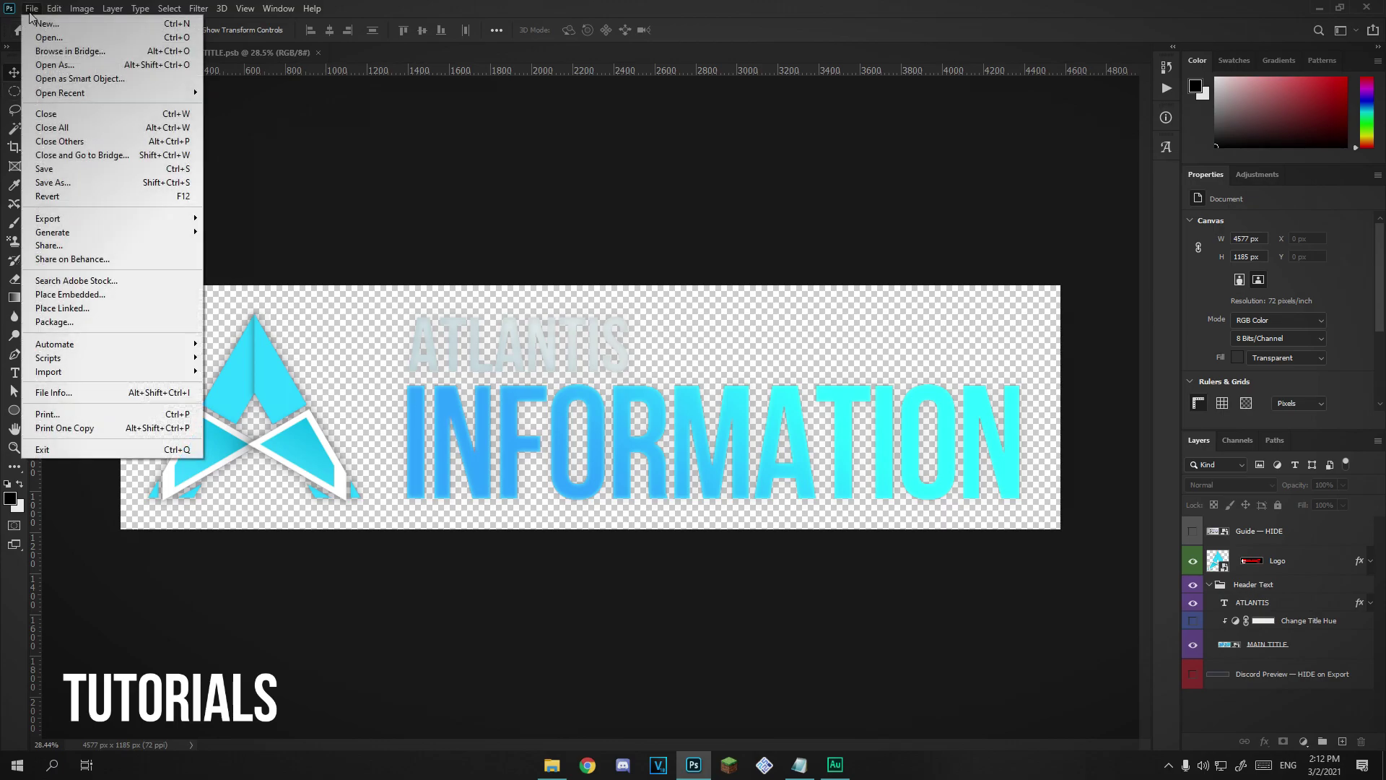
# - Save as Edited.psd in Photoshop format with Maximize Compatibility on
pyautogui.click(92, 189)
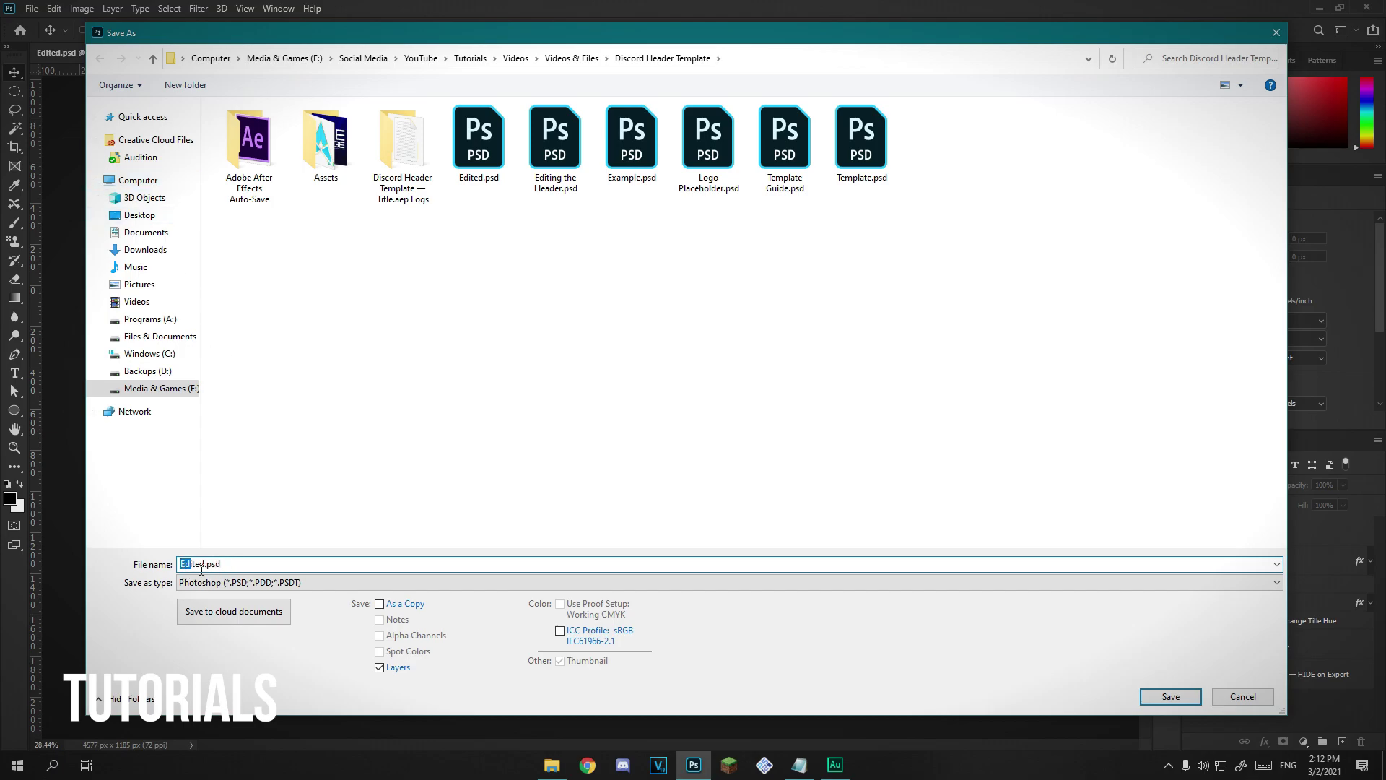
pyautogui.moveTo(347, 37)
pyautogui.mouseDown()
pyautogui.moveTo(347, 602)
pyautogui.moveTo(342, 42)
pyautogui.mouseUp()
pyautogui.click(1162, 700)
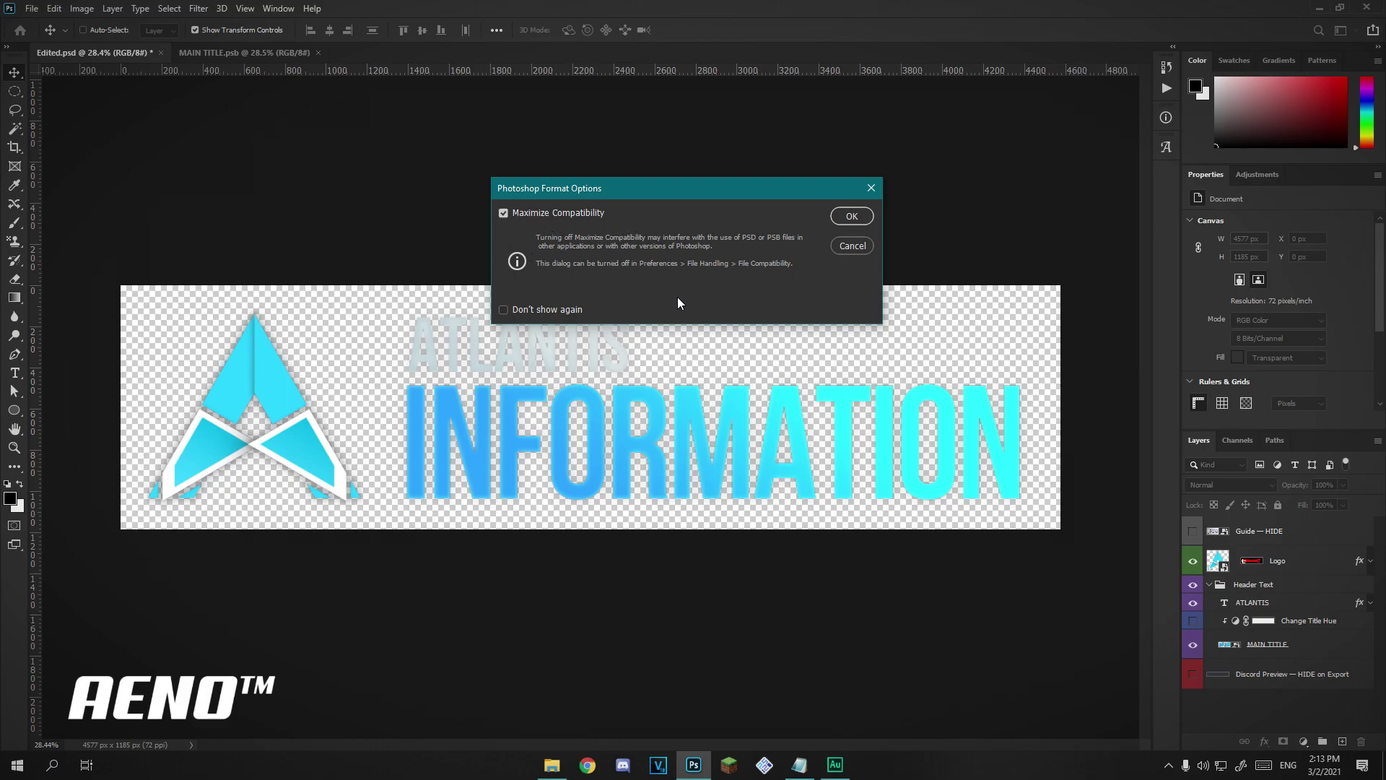
pyautogui.press('Return')
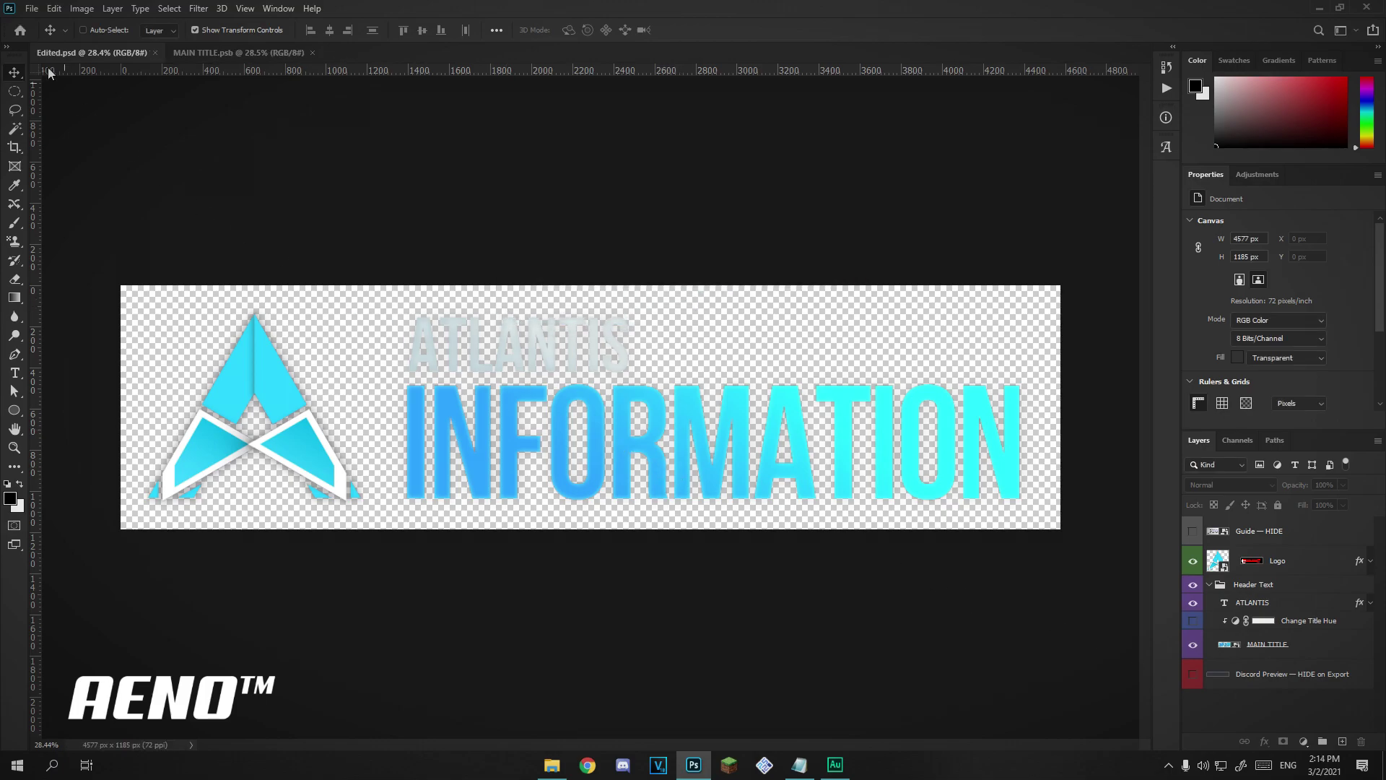
# - Open Export As for the banner, keeping PNG with Transparency instead of 8-bit PNG
pyautogui.click(29, 8)
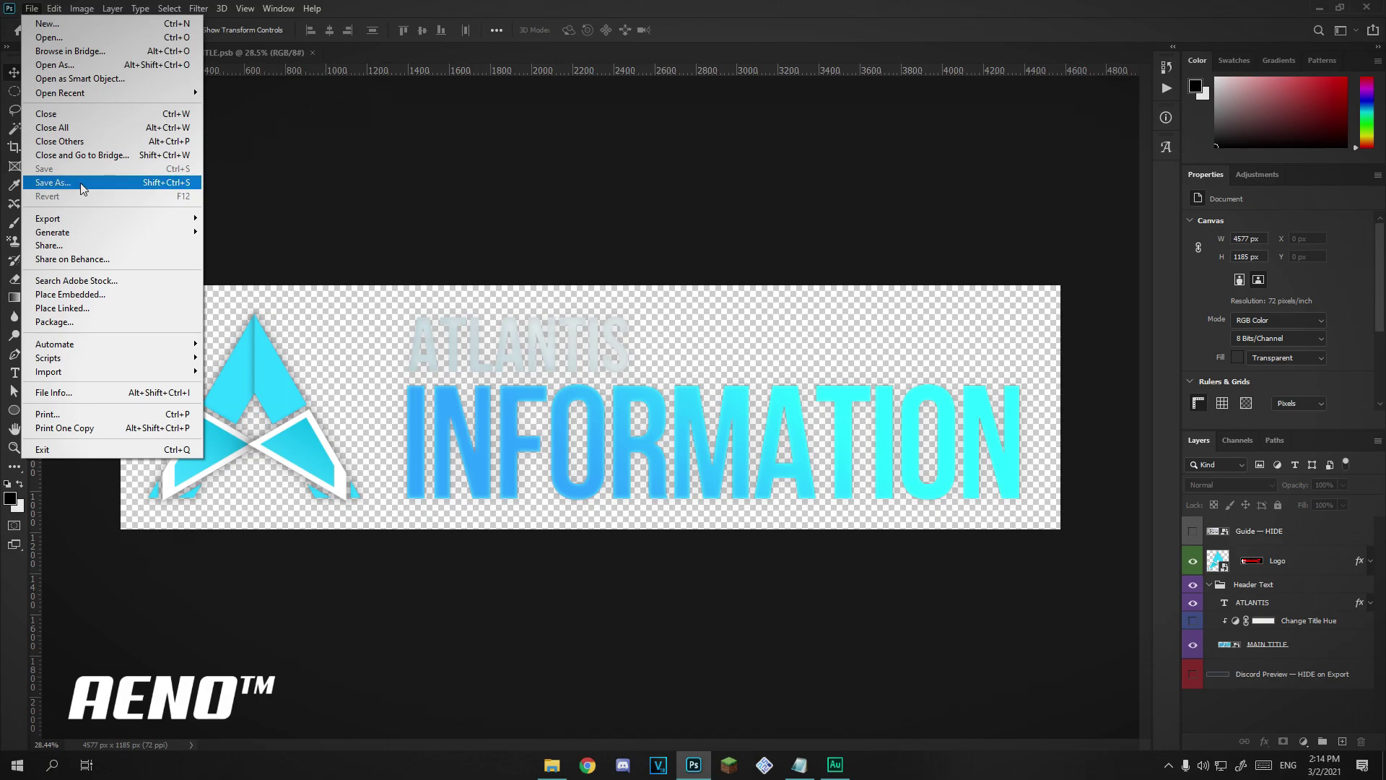
pyautogui.click(53, 182)
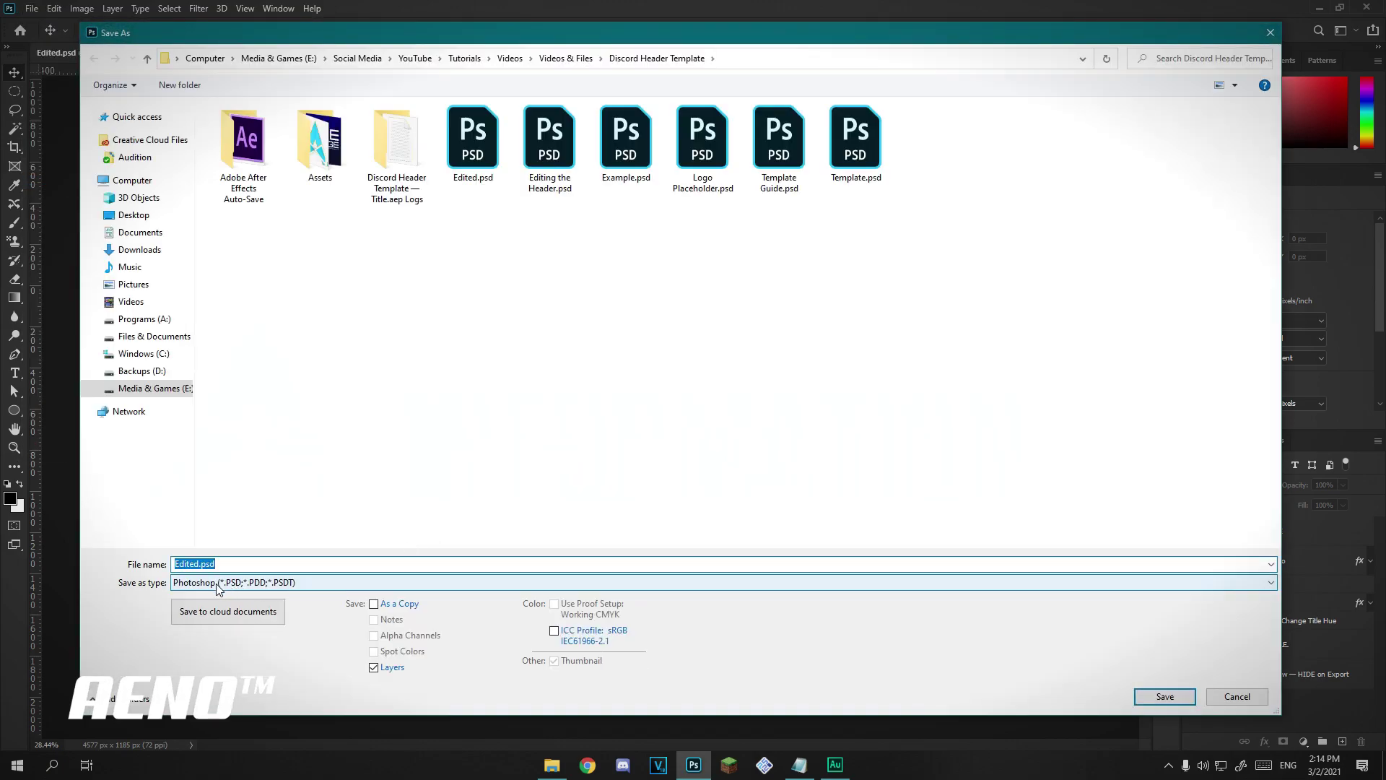
pyautogui.click(217, 582)
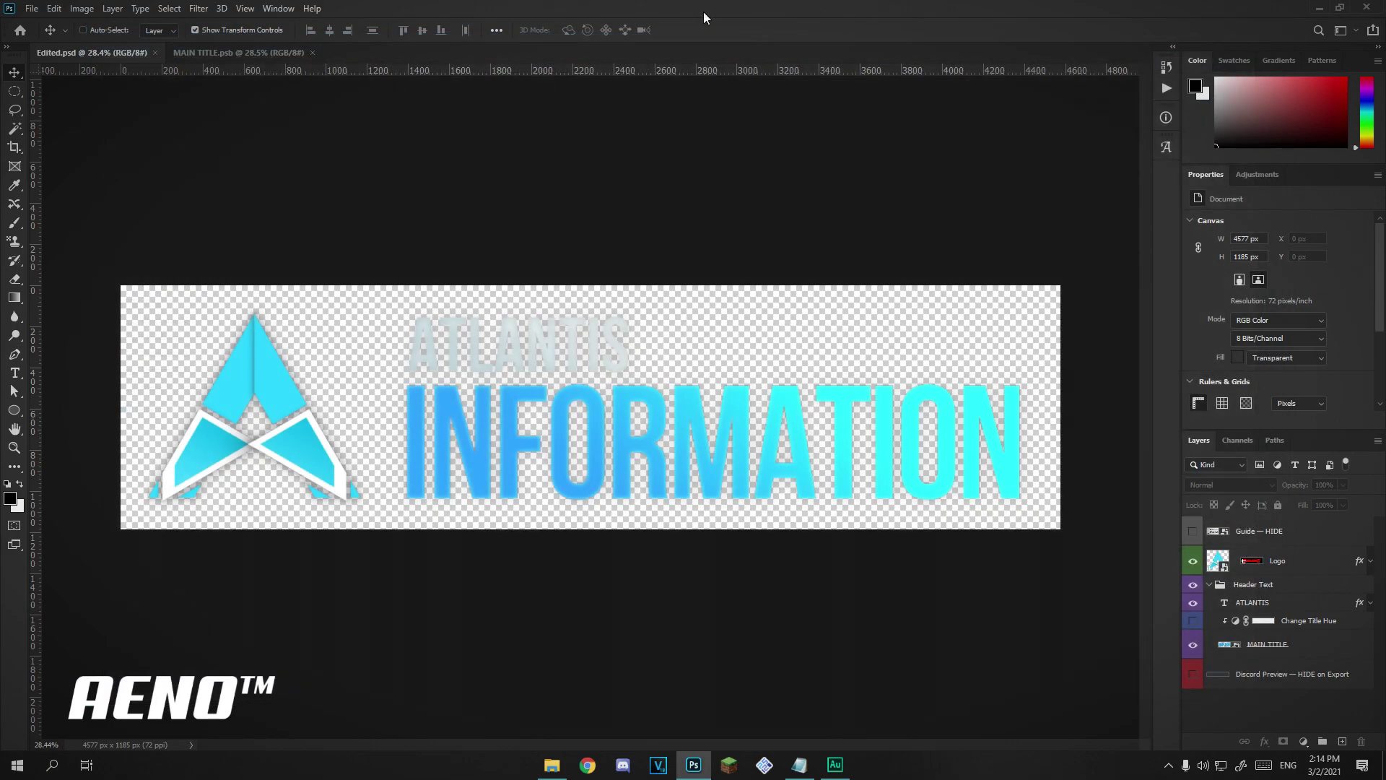
pyautogui.click(31, 8)
pyautogui.moveTo(118, 216)
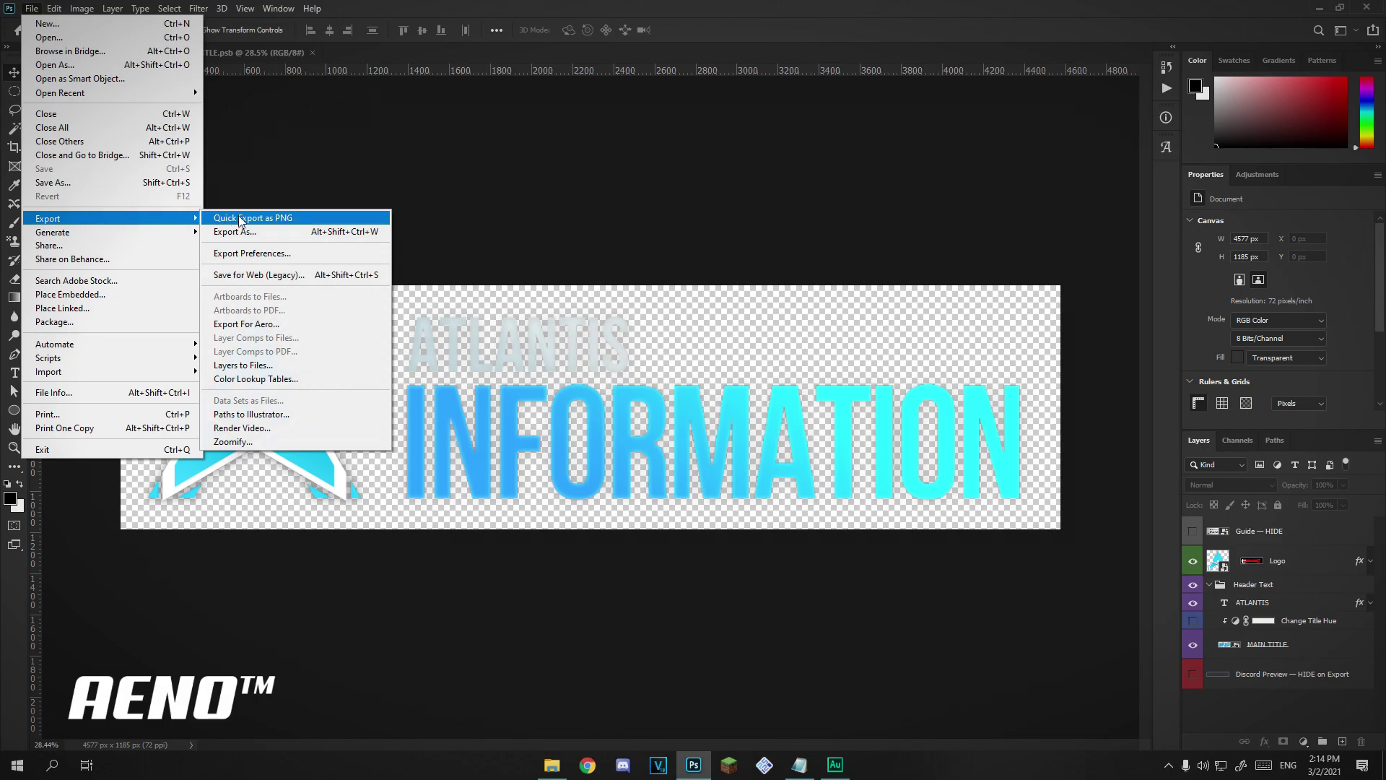
pyautogui.click(346, 232)
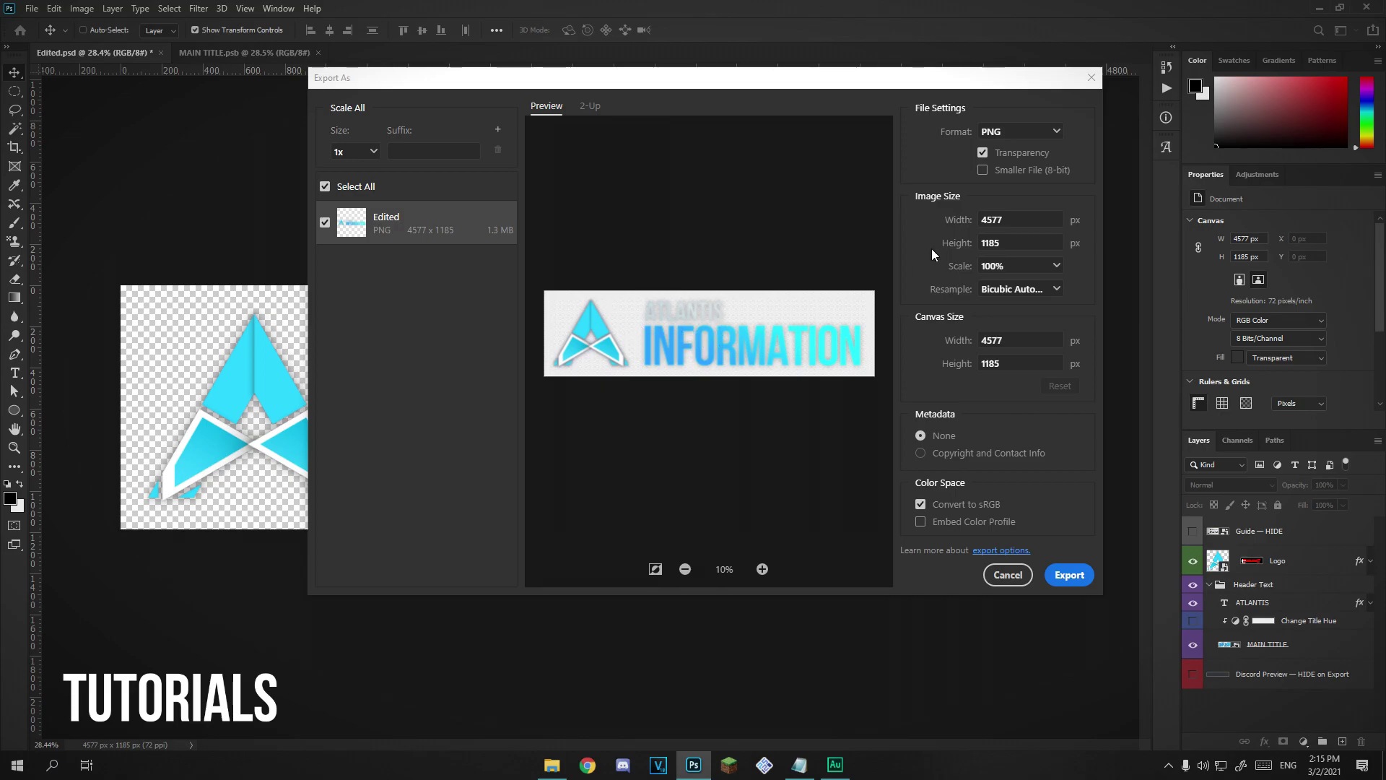
pyautogui.click(996, 84)
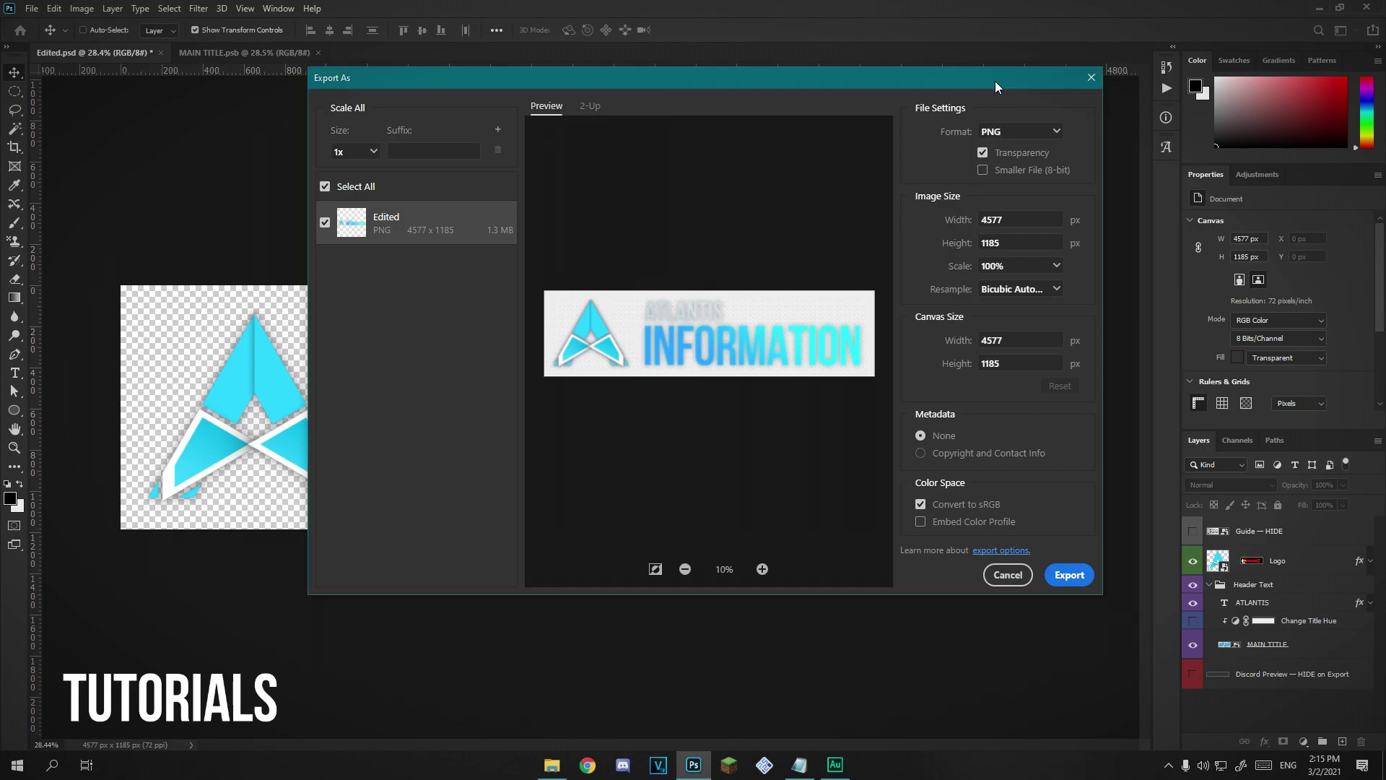
pyautogui.click(1019, 173)
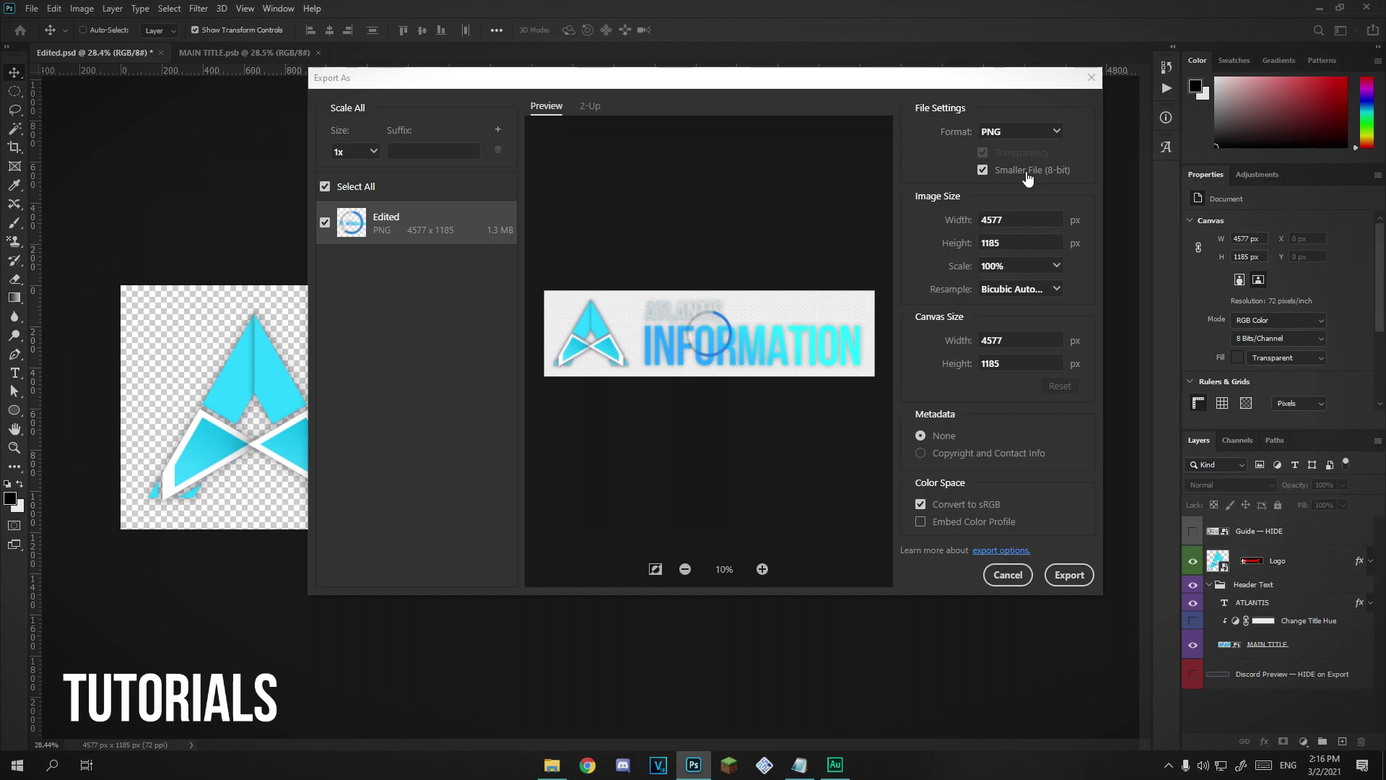
pyautogui.click(1028, 177)
# - Zoom and pan the export preview to inspect the logo and INFORMATION, ending on the whole banner
pyautogui.click(762, 569)
pyautogui.click(761, 569)
pyautogui.click(762, 568)
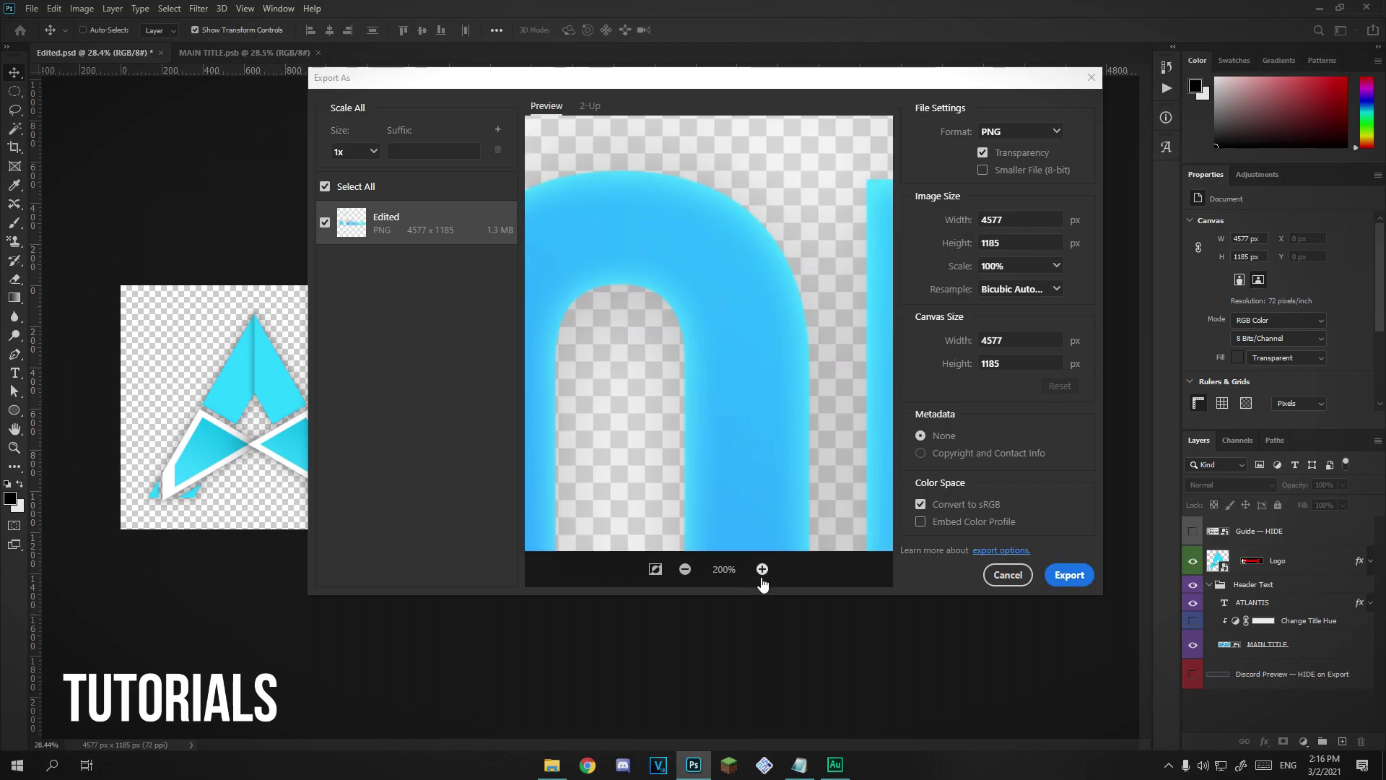
pyautogui.click(761, 571)
pyautogui.click(762, 570)
pyautogui.click(684, 570)
pyautogui.click(684, 570)
pyautogui.click(684, 570)
pyautogui.click(684, 570)
pyautogui.click(684, 570)
pyautogui.click(684, 570)
pyautogui.click(685, 570)
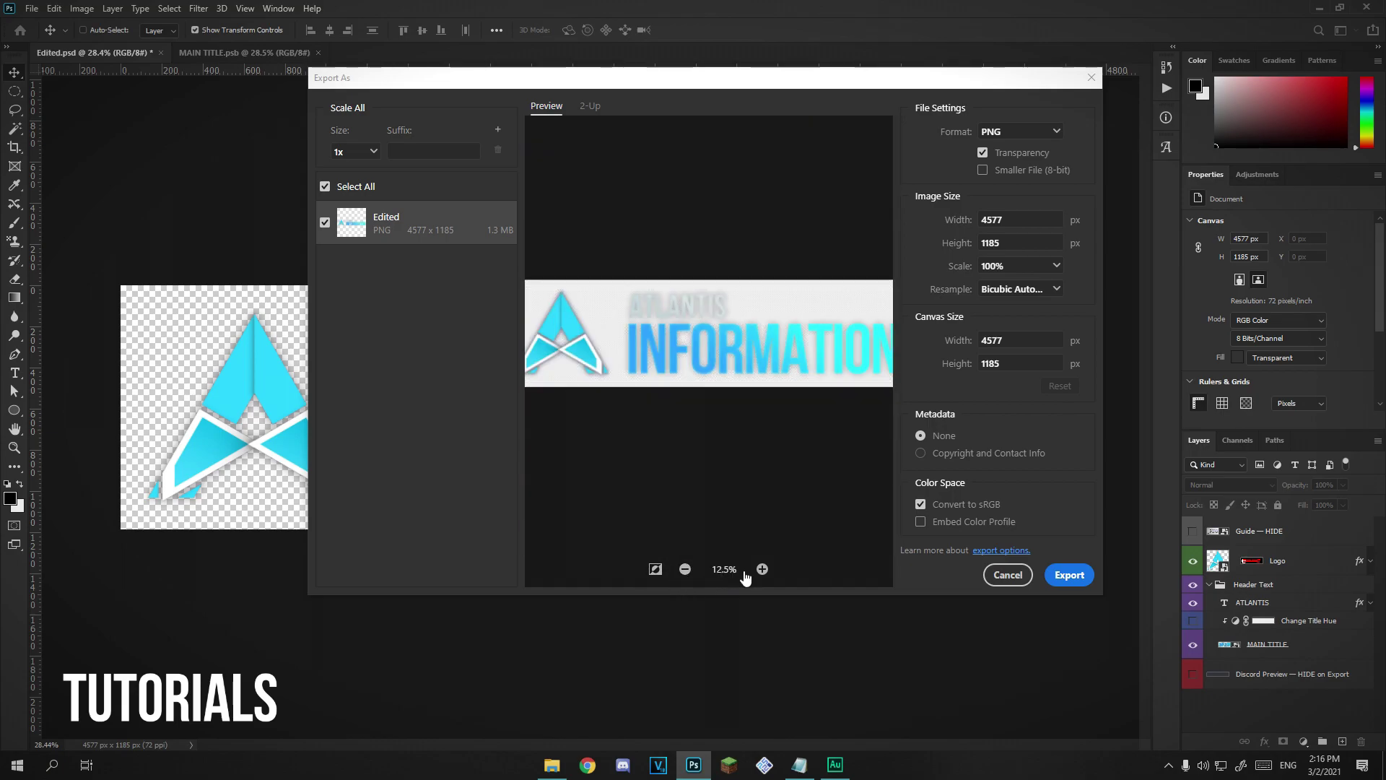
pyautogui.click(761, 569)
pyautogui.click(762, 569)
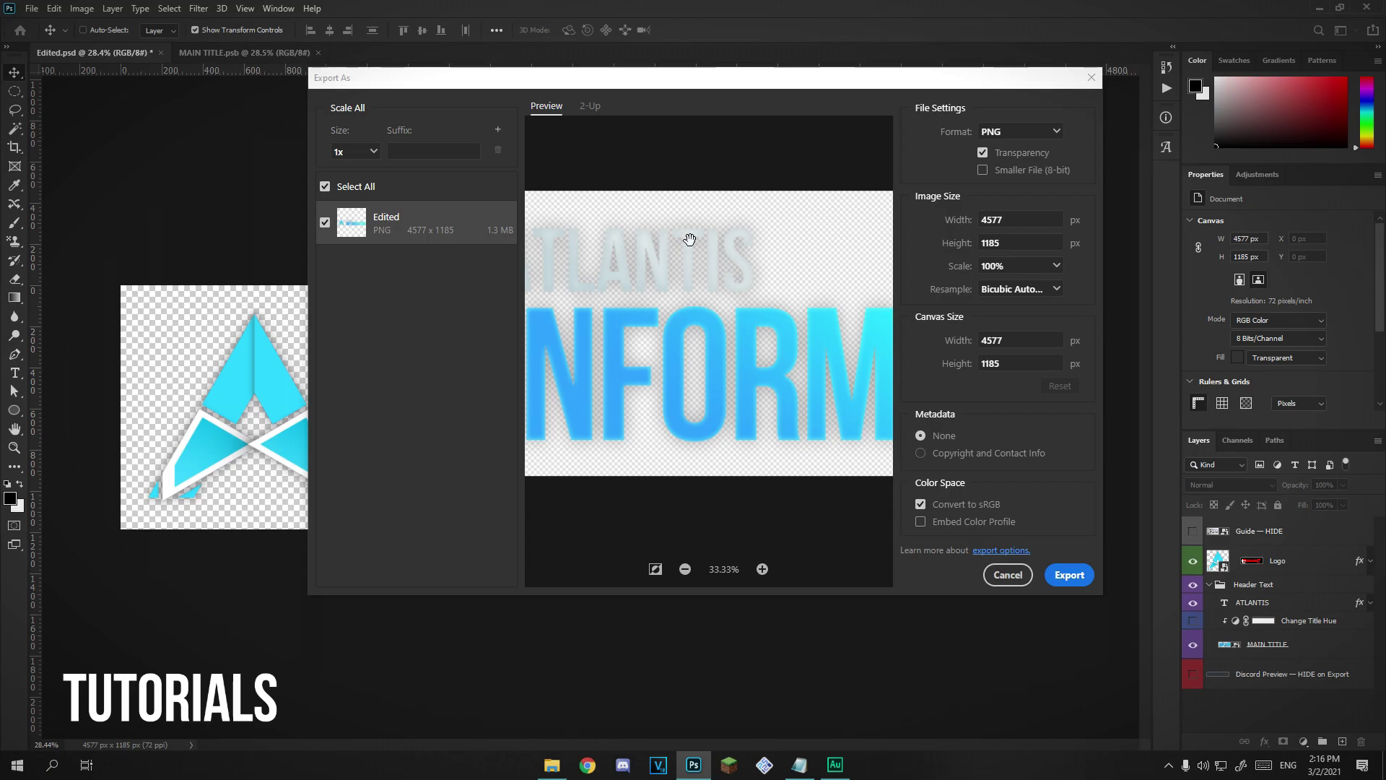
pyautogui.click(684, 568)
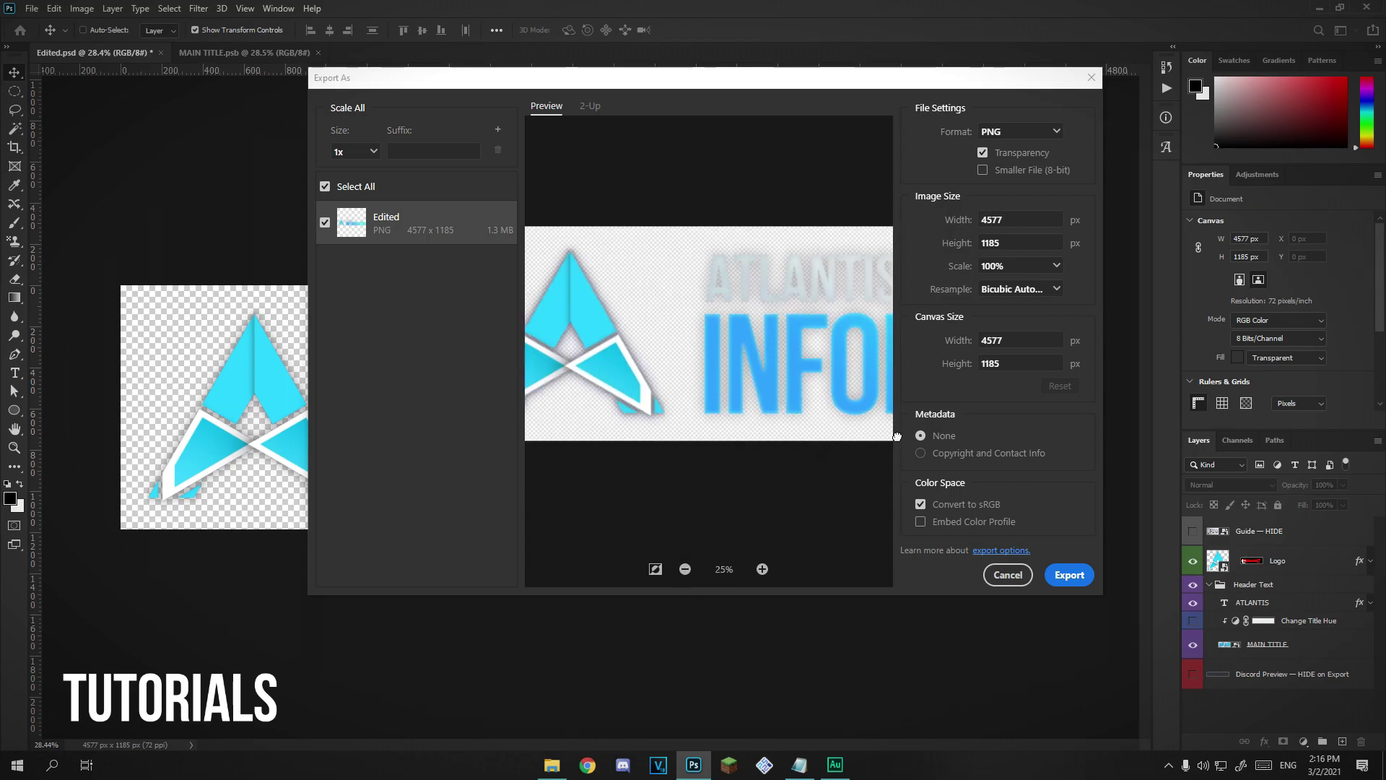
pyautogui.moveTo(556, 339); pyautogui.dragTo(636, 339)
pyautogui.moveTo(665, 424); pyautogui.dragTo(557, 381)
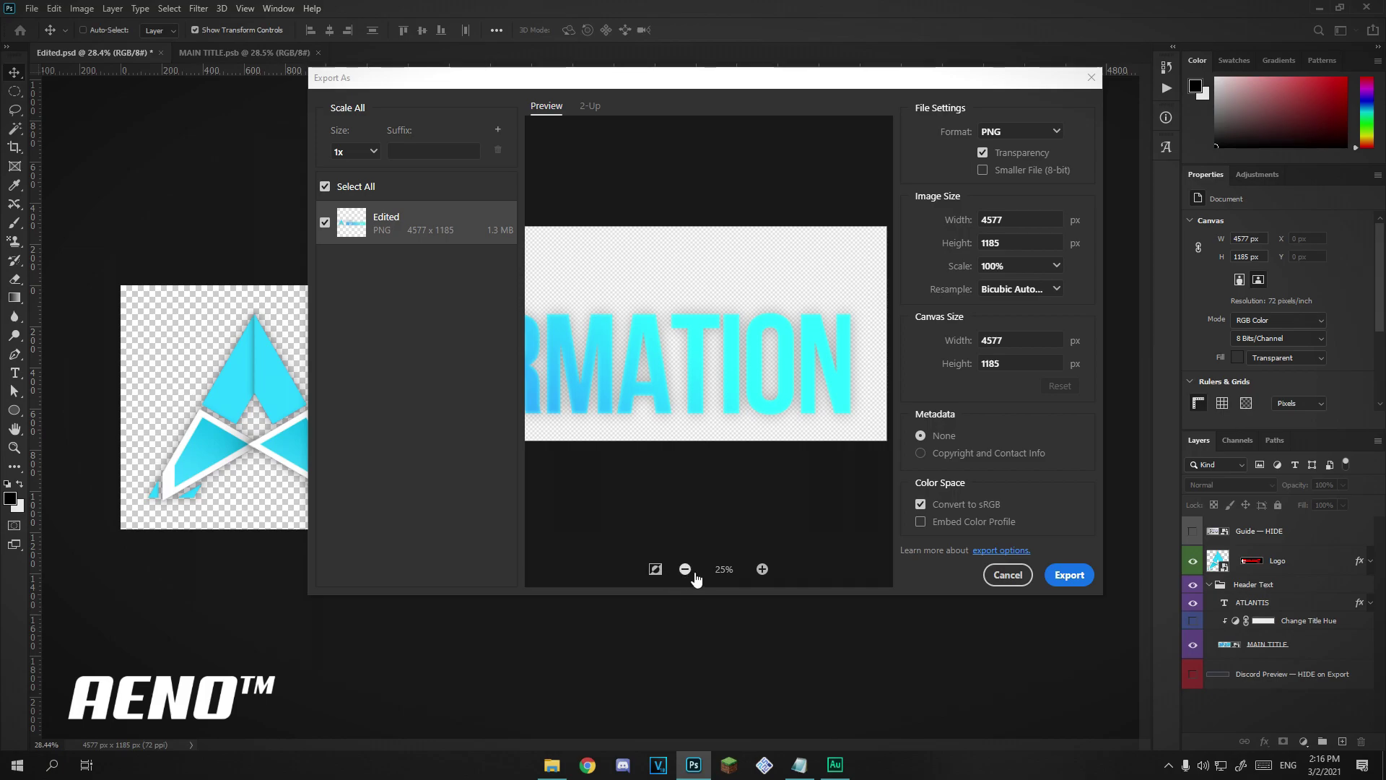
pyautogui.click(685, 568)
pyautogui.moveTo(672, 78); pyautogui.dragTo(633, 610)
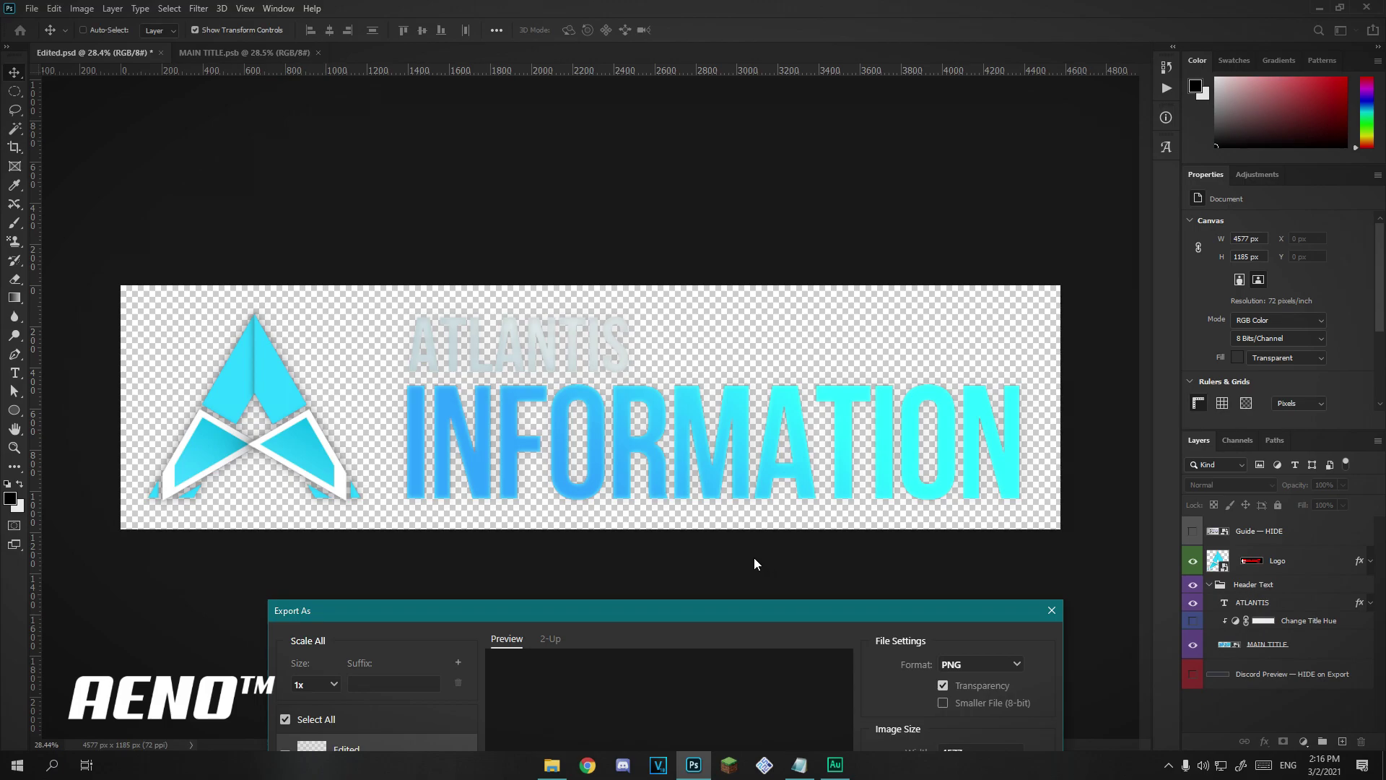
pyautogui.moveTo(754, 610); pyautogui.dragTo(756, 90)
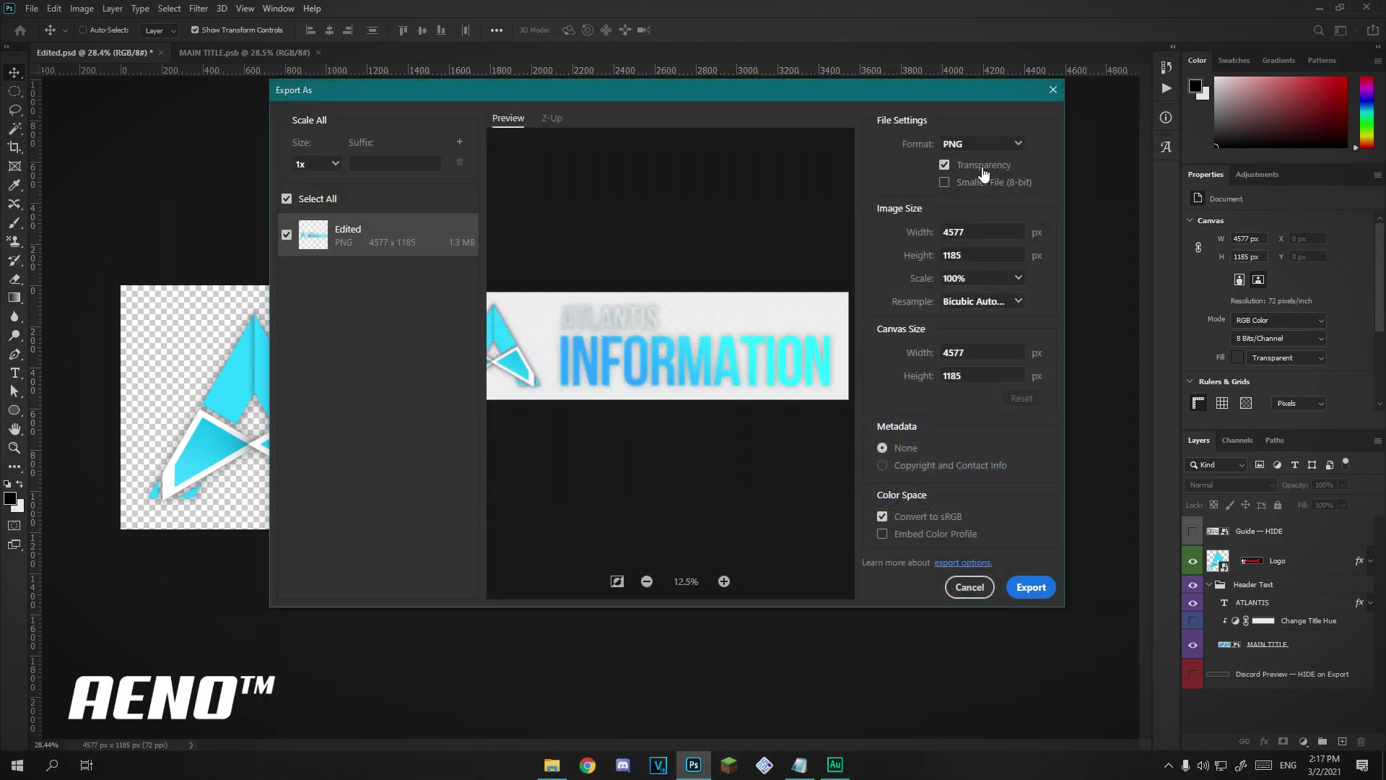
# - Keep the export format as PNG at 4577 × 1185 px and 100% scale
pyautogui.click(963, 148)
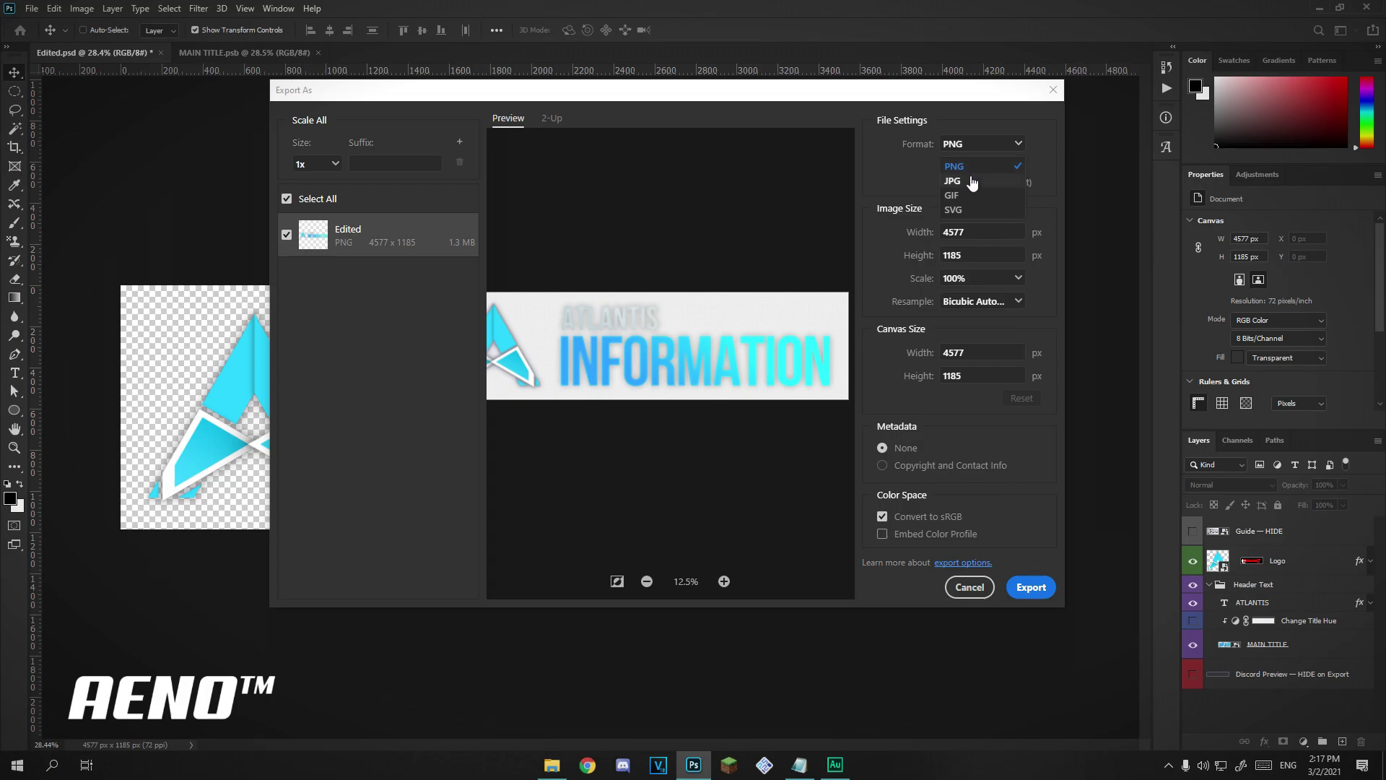
pyautogui.click(965, 180)
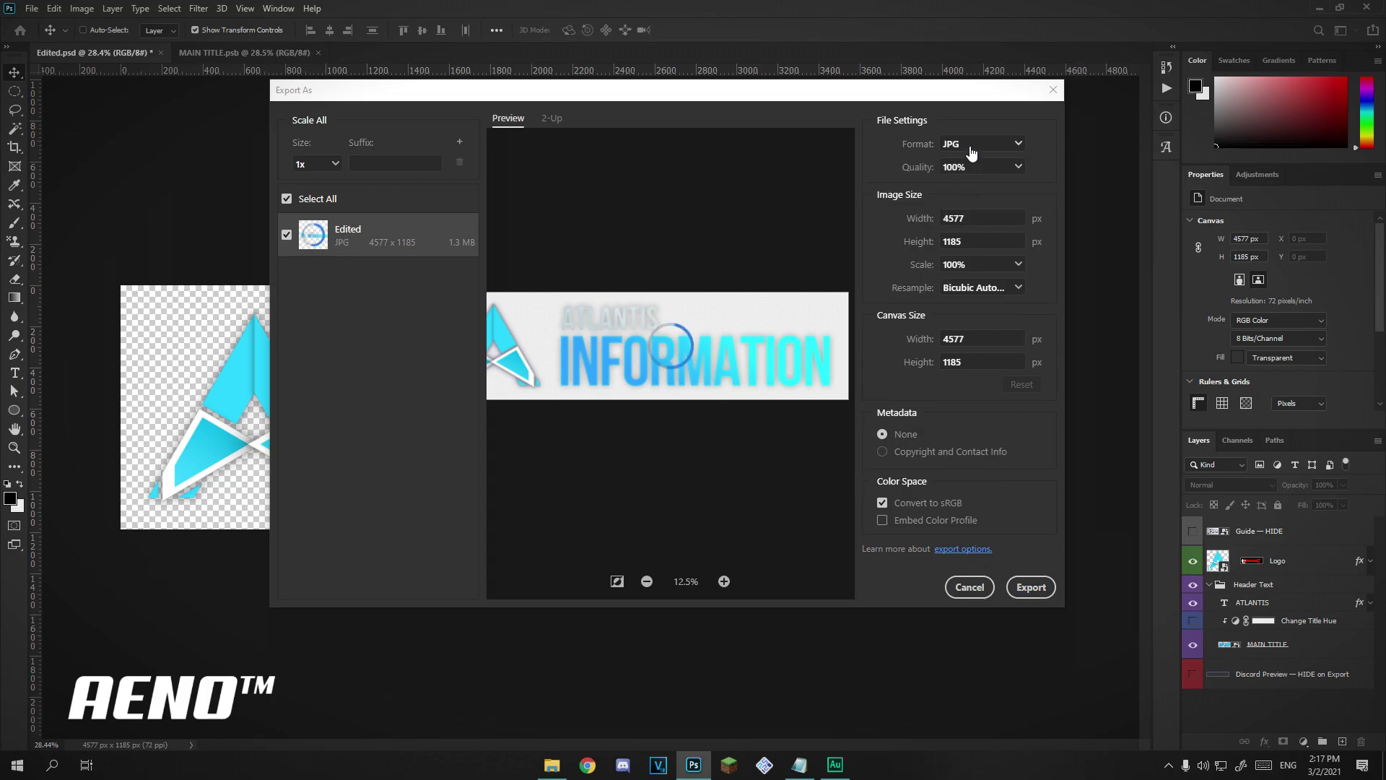
pyautogui.press('Up')
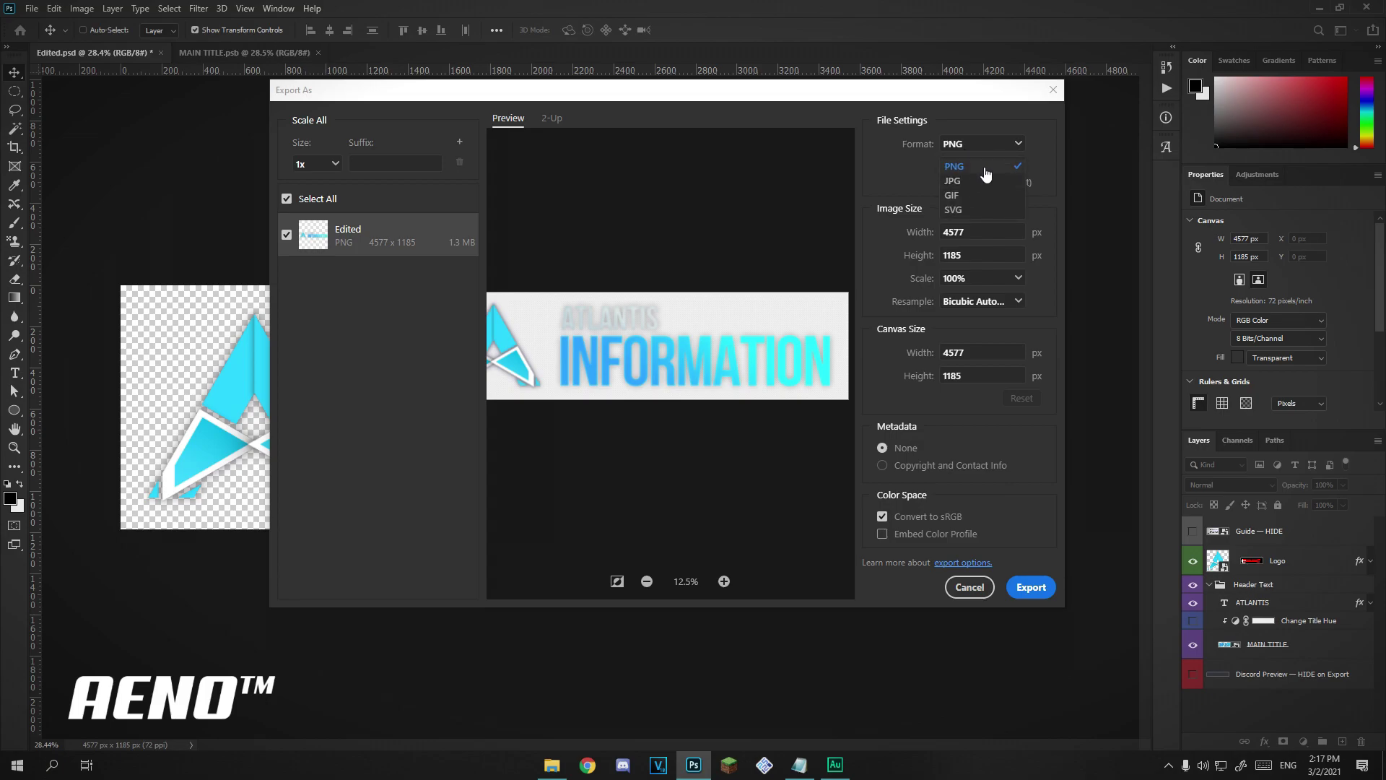
pyautogui.click(916, 237)
pyautogui.click(909, 253)
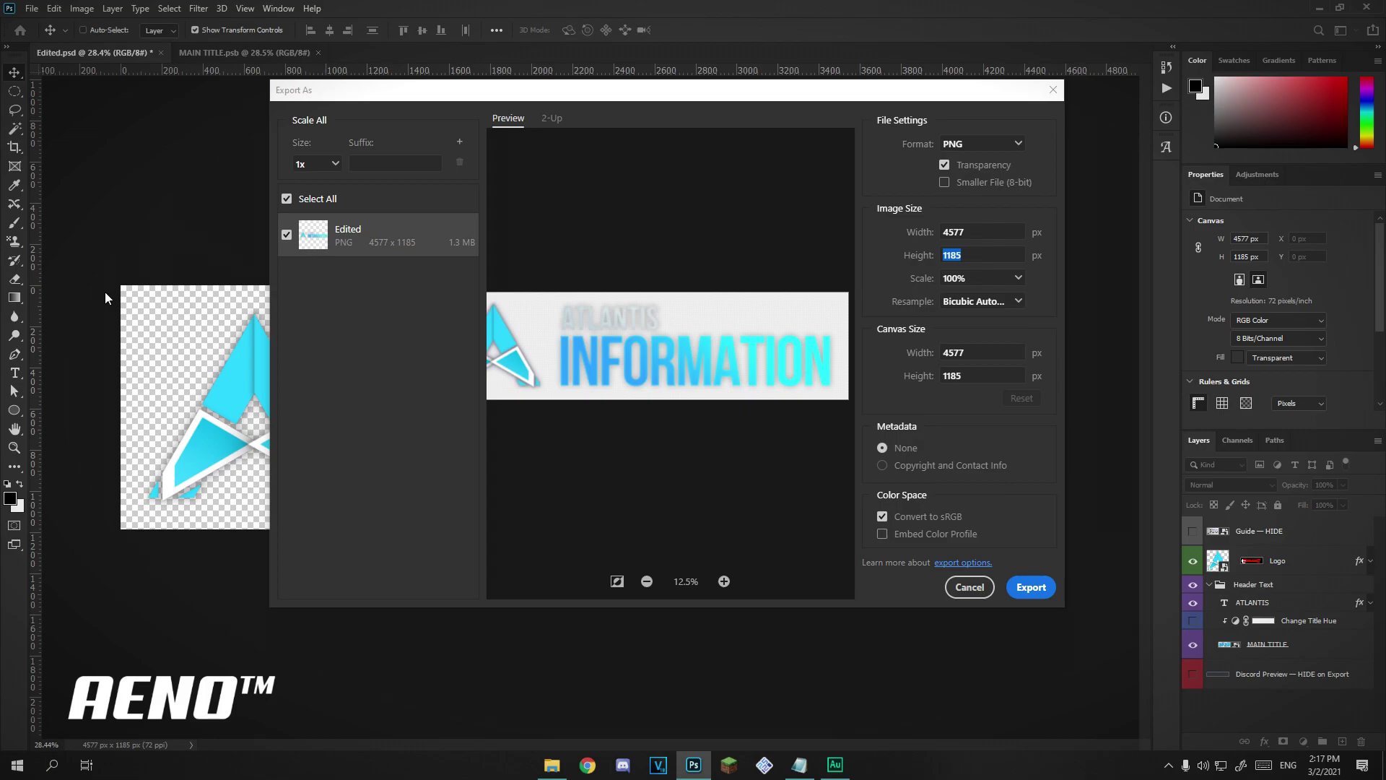
pyautogui.click(646, 581)
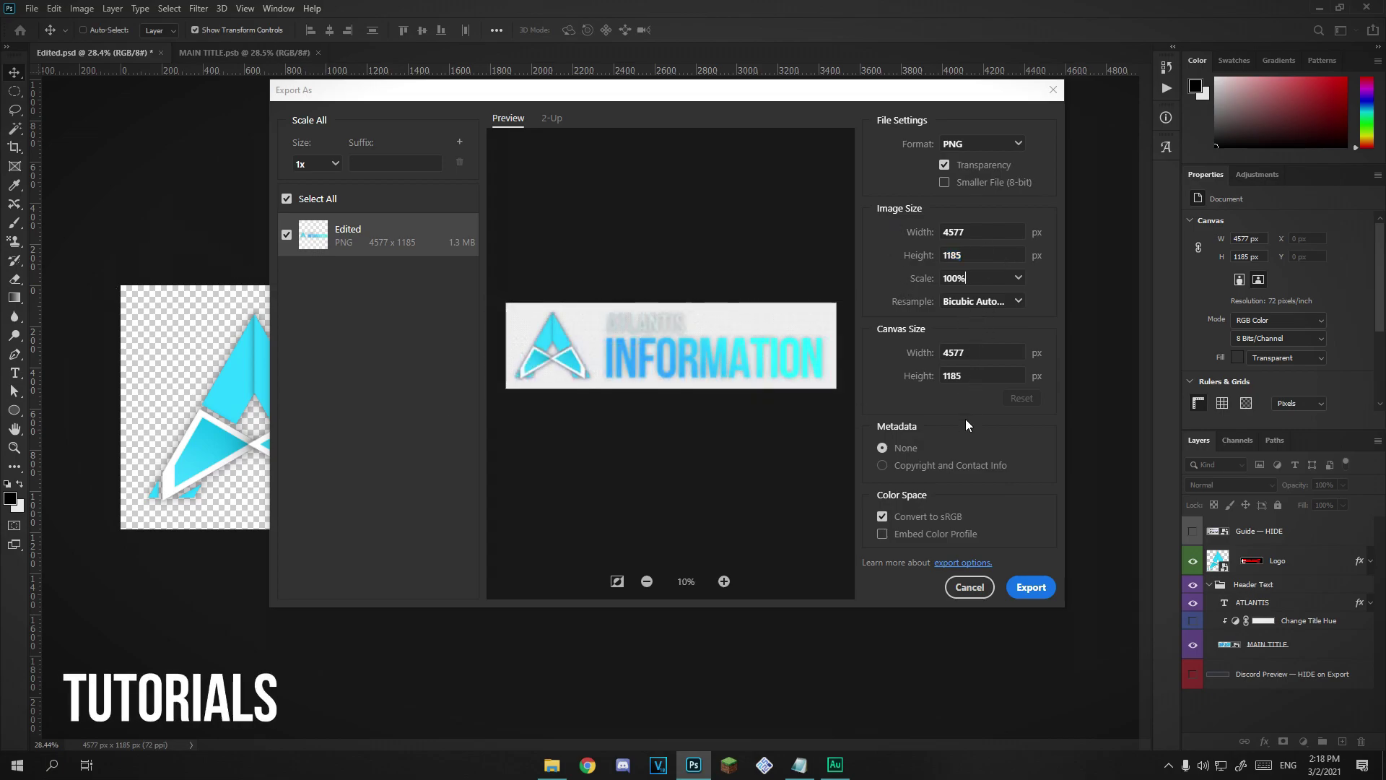
pyautogui.press('Tab')
# - Export the transparent header as Edited.png in the Discord Header Template folder
pyautogui.click(1033, 589)
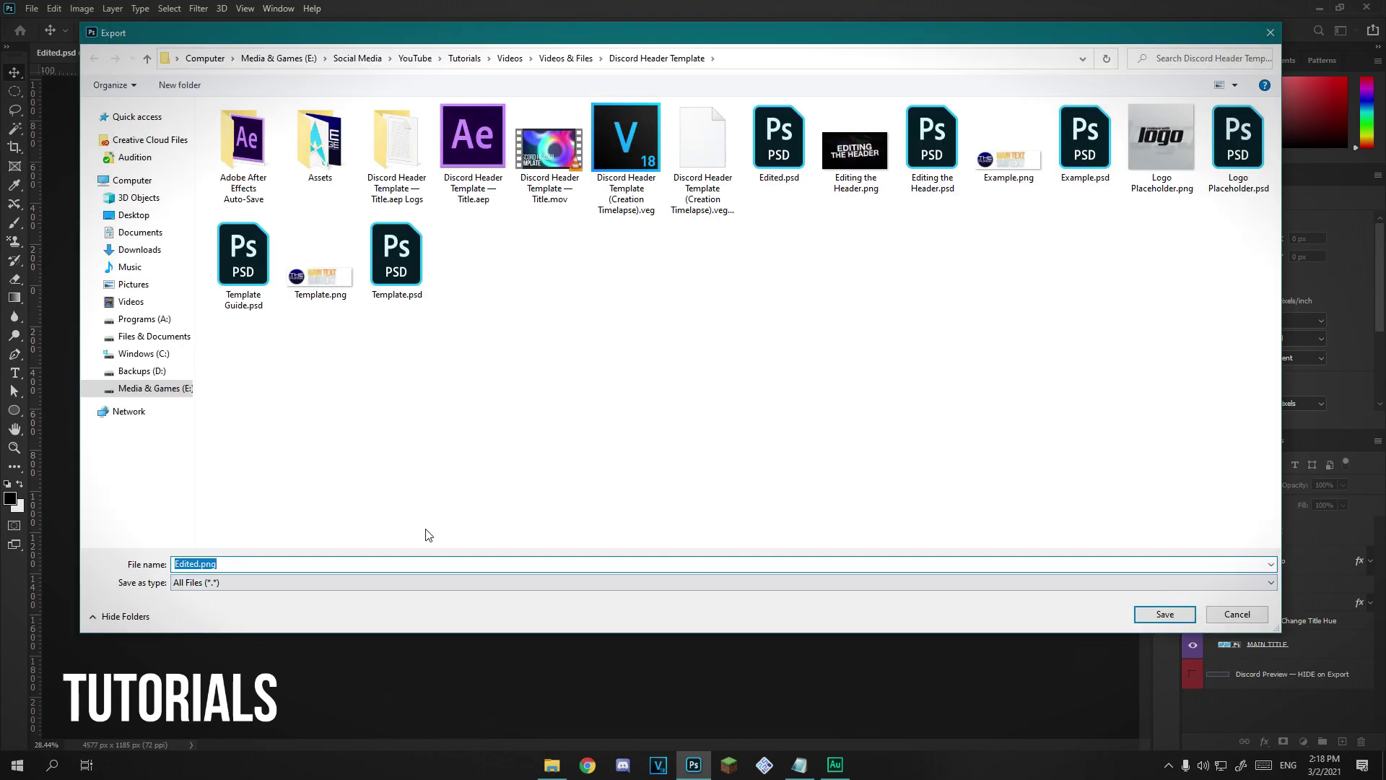
pyautogui.moveTo(218, 564); pyautogui.dragTo(180, 565)
pyautogui.click(213, 571)
pyautogui.click(1178, 613)
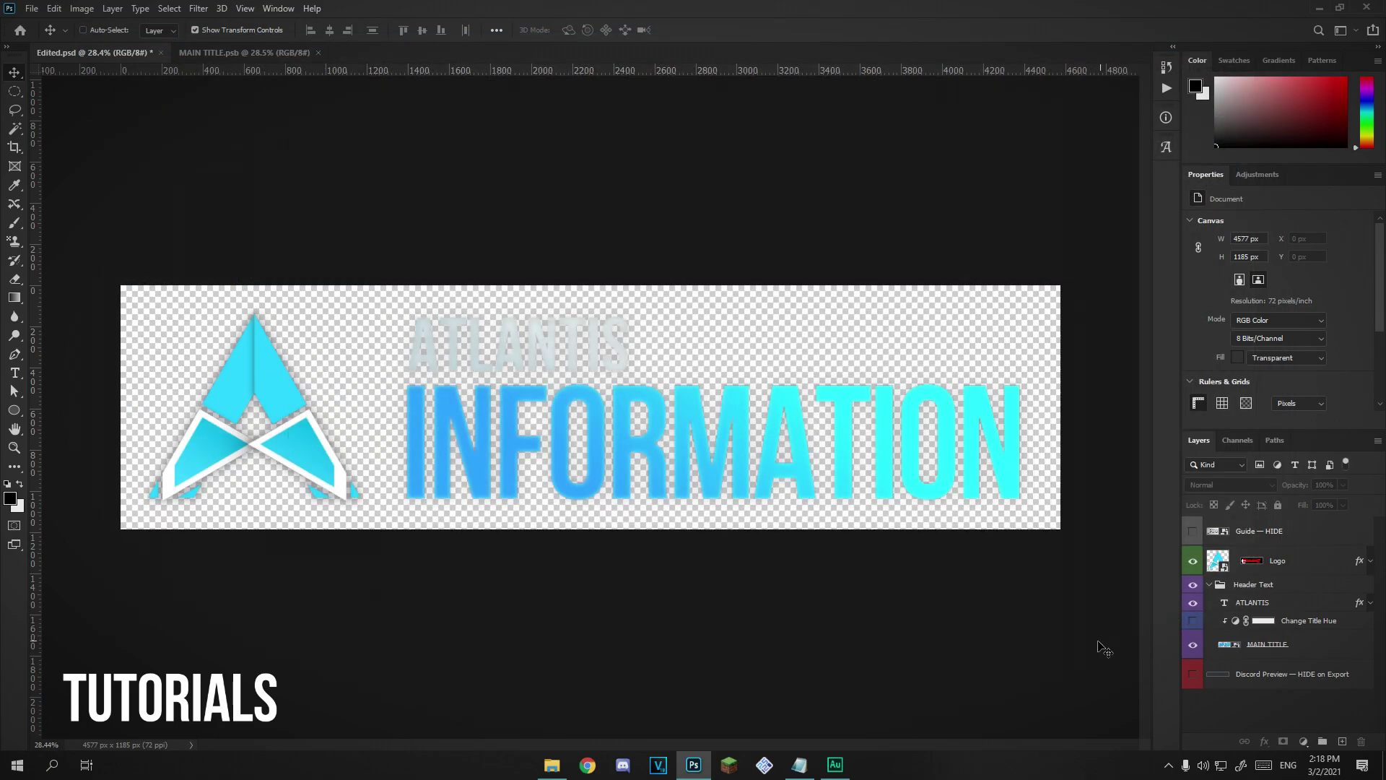
pyautogui.hotkey('alt', 'Tab')
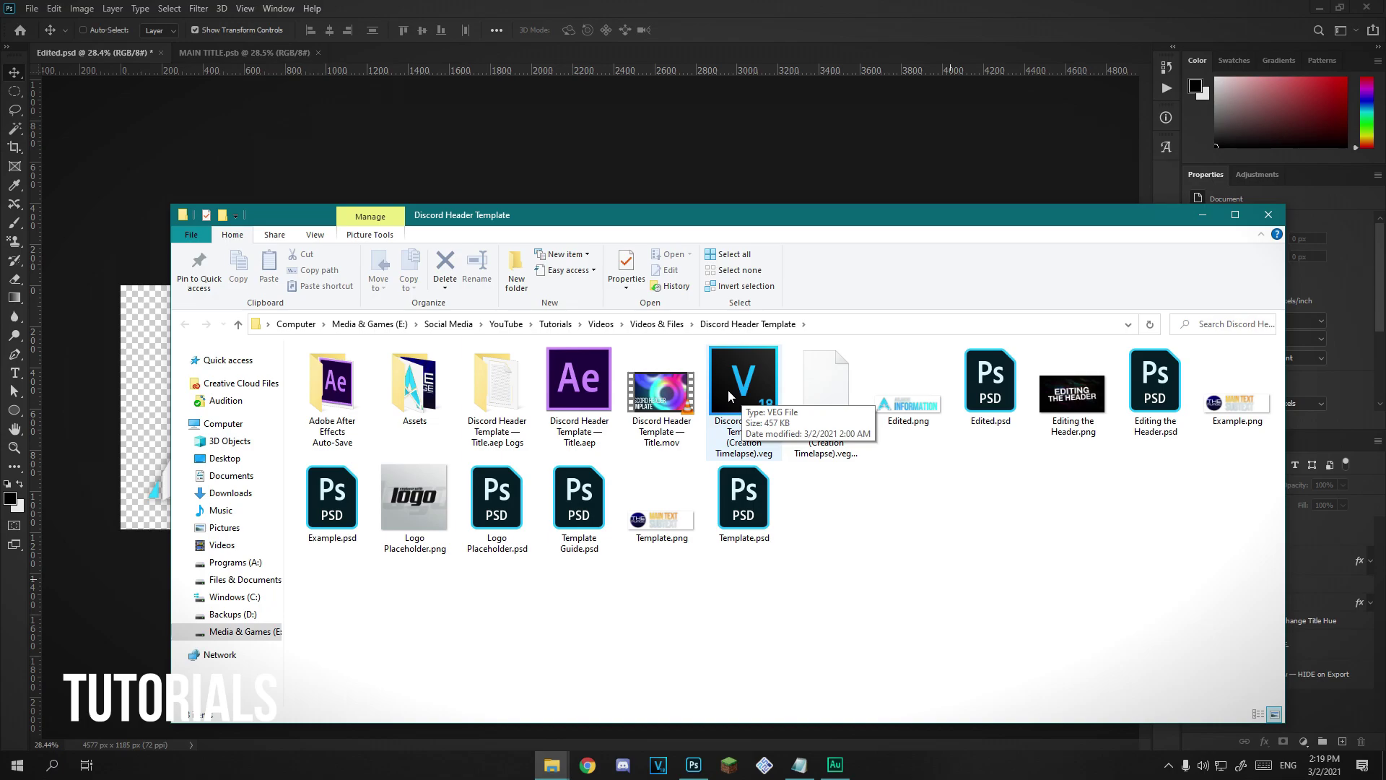
# - Preview Edited.png full-screen in Photos, close it, and switch to Discord
pyautogui.click(909, 431)
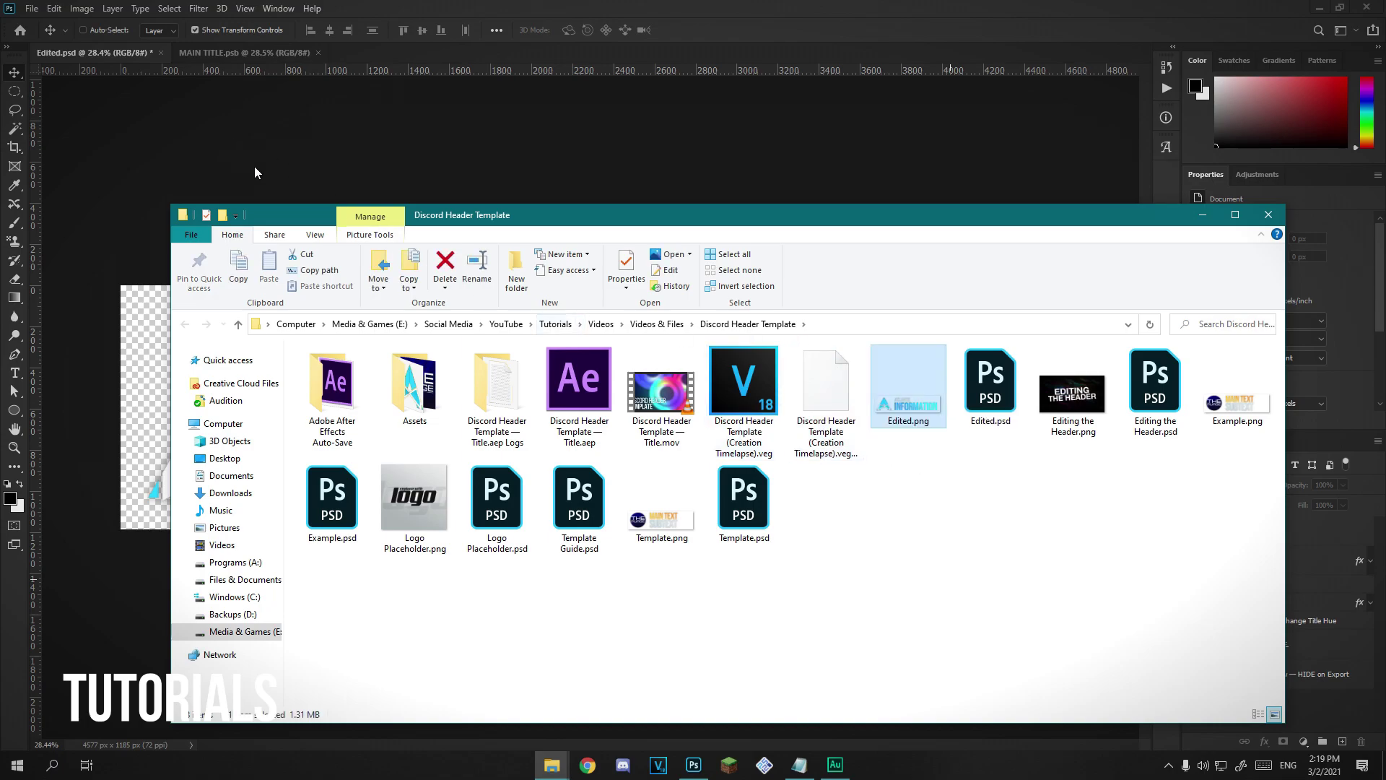
pyautogui.doubleClick(918, 425)
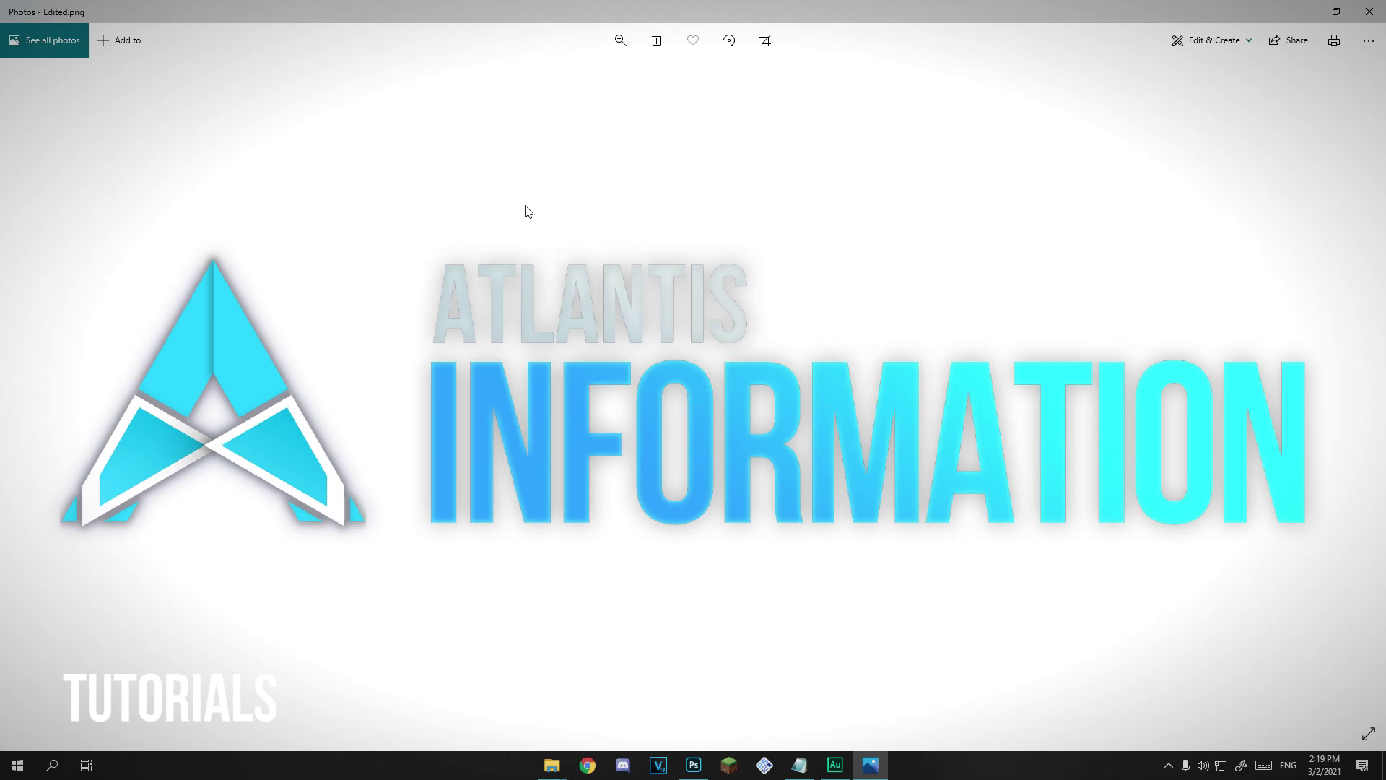
pyautogui.click(1369, 12)
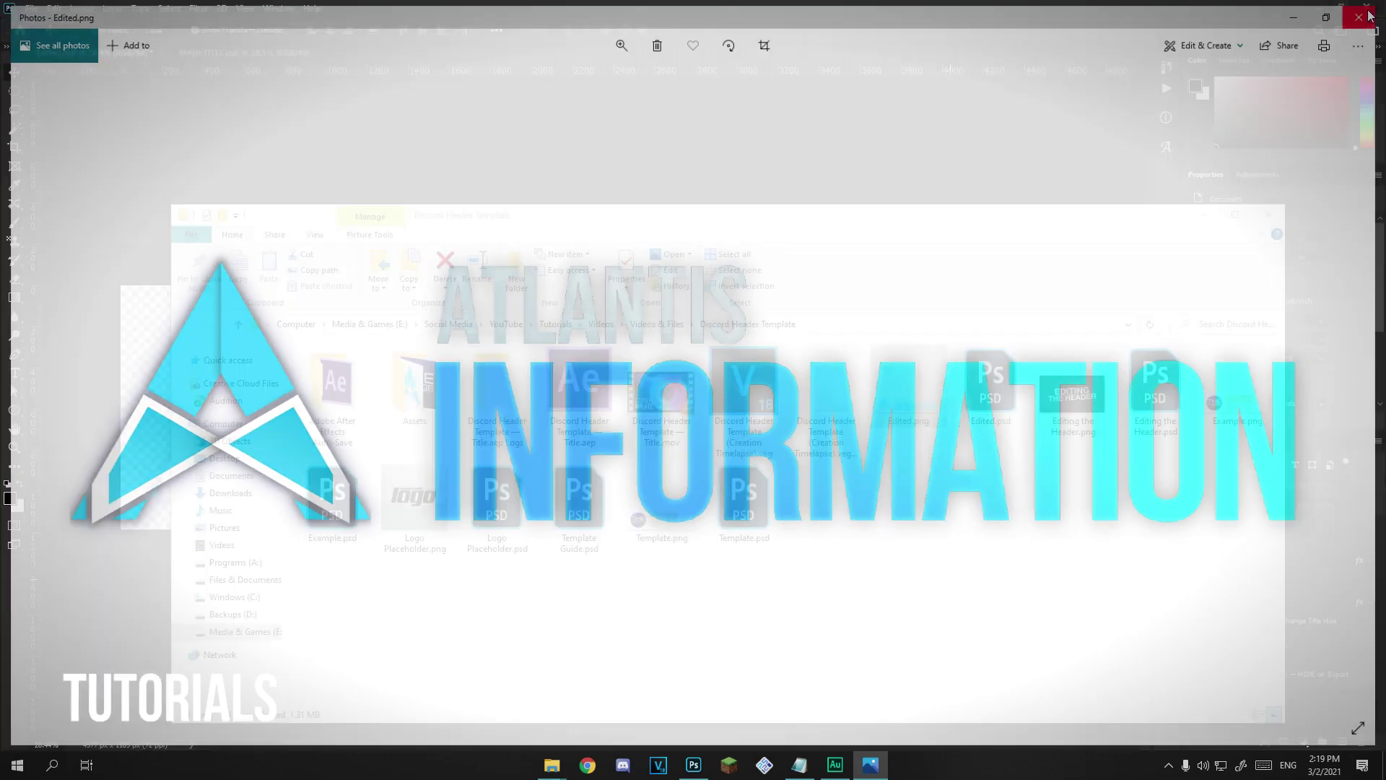
pyautogui.click(624, 769)
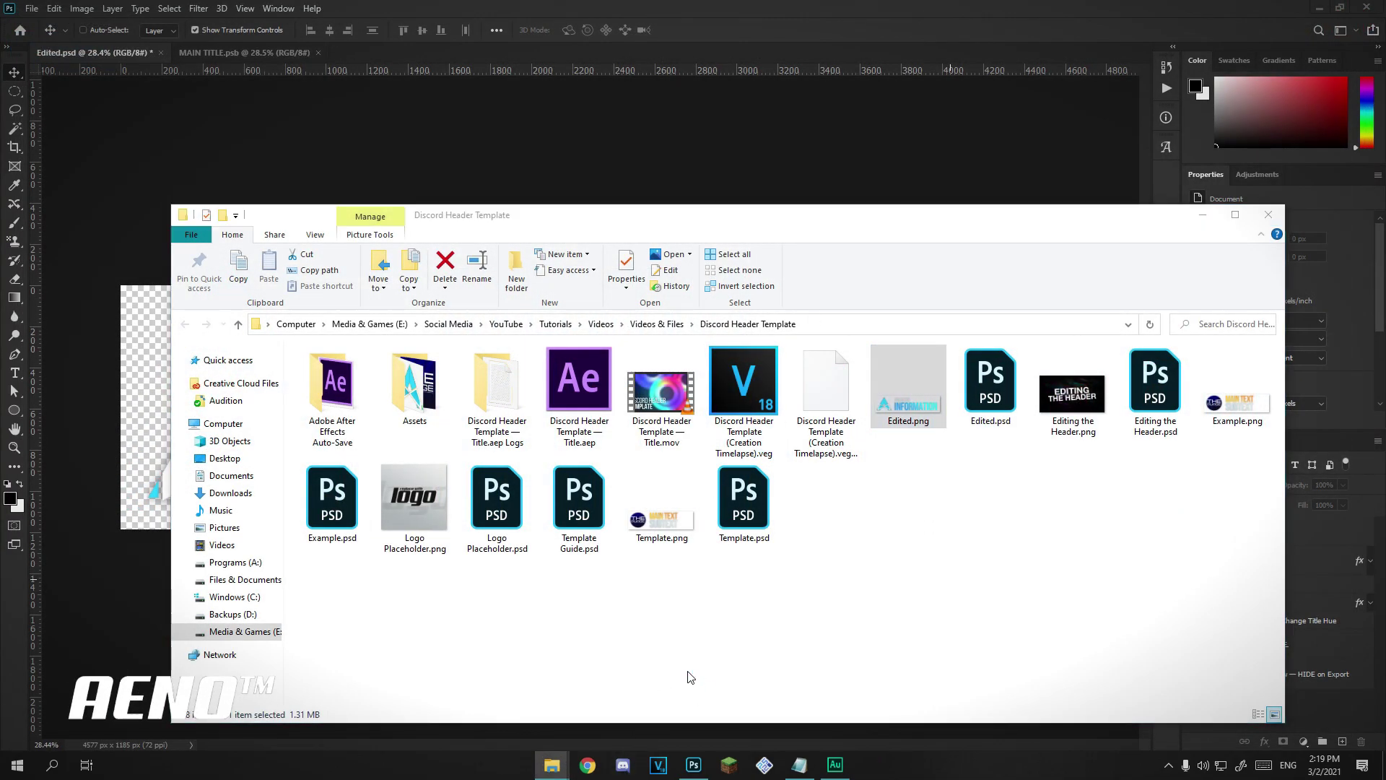
# - Send the :pepe_um: emoji message in chat, then move to the private channel
pyautogui.write(':pepe_um:')
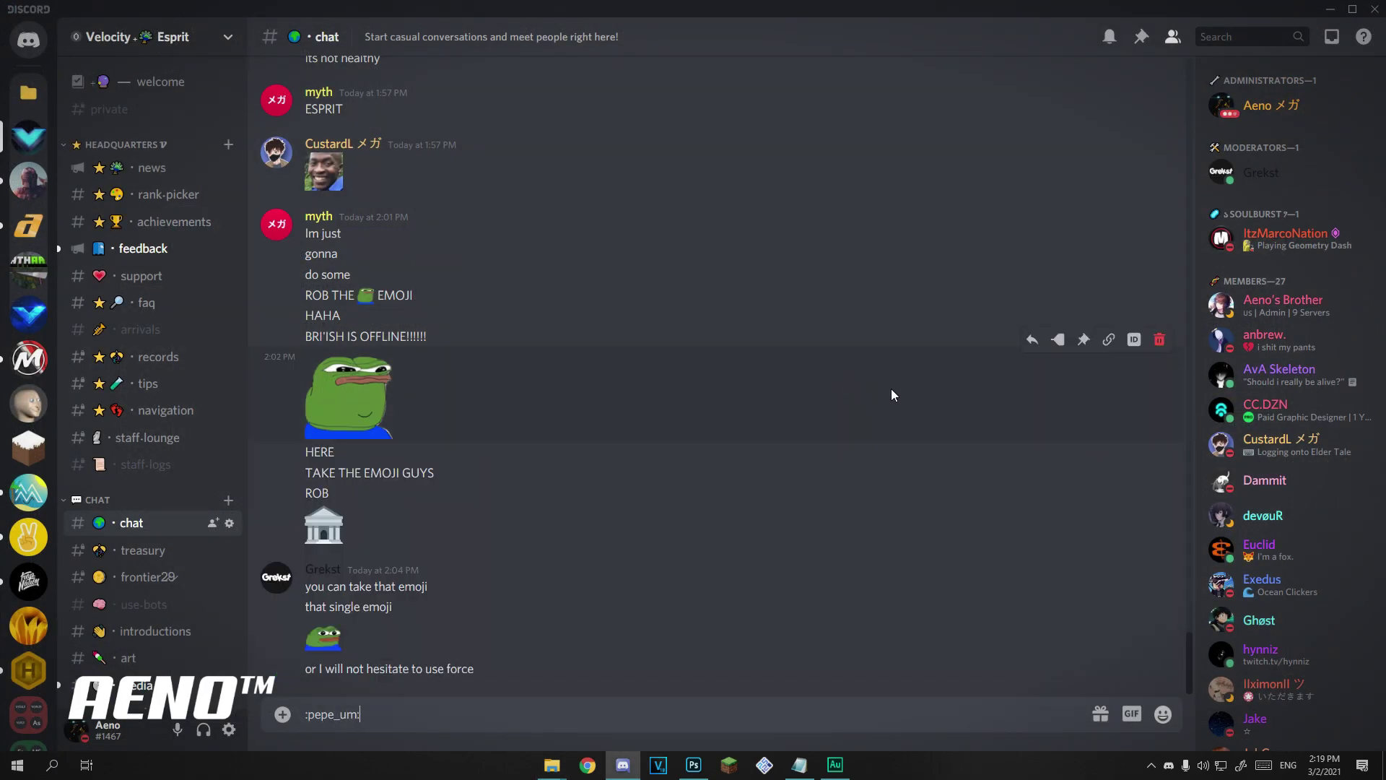
pyautogui.press('Return')
pyautogui.hotkey('alt', 'Left')
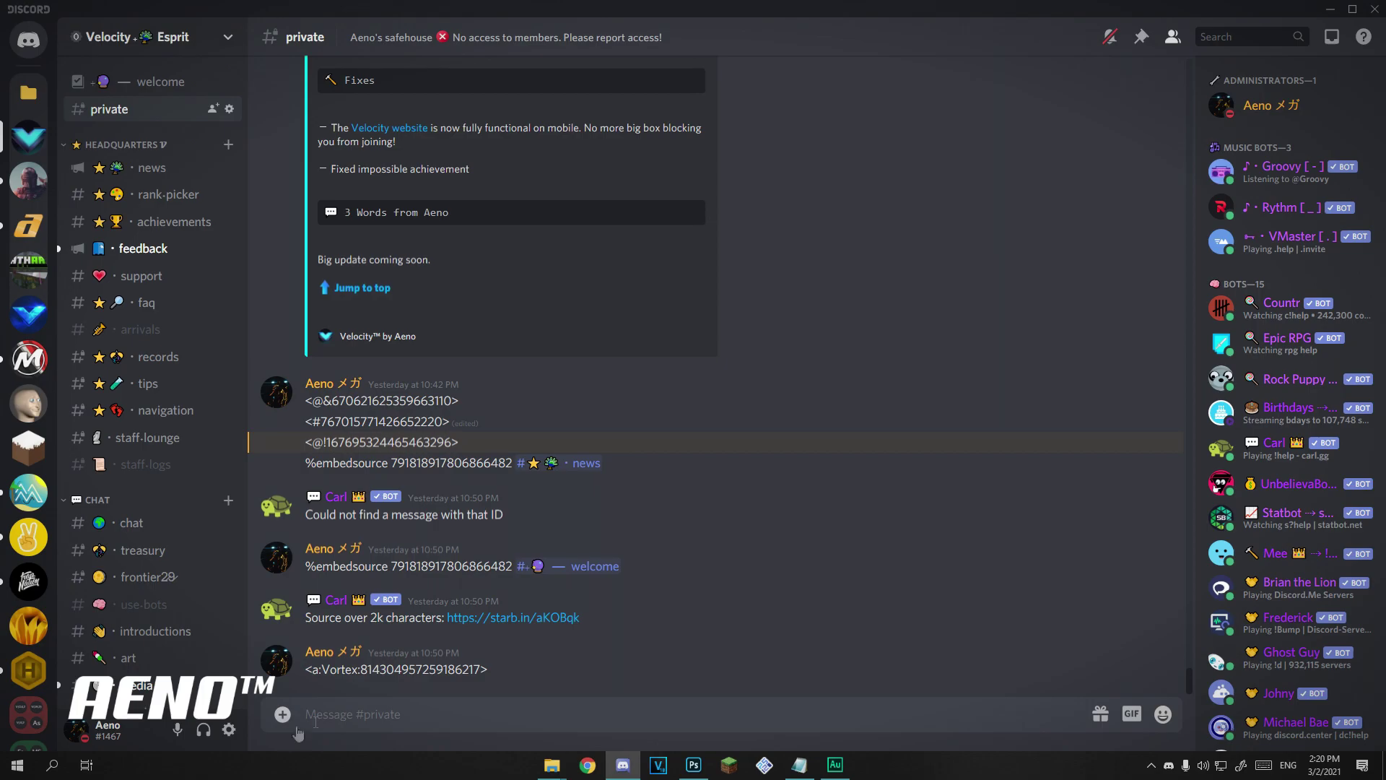
# - Upload and post the Edited.png header image in the private channel
pyautogui.click(282, 714)
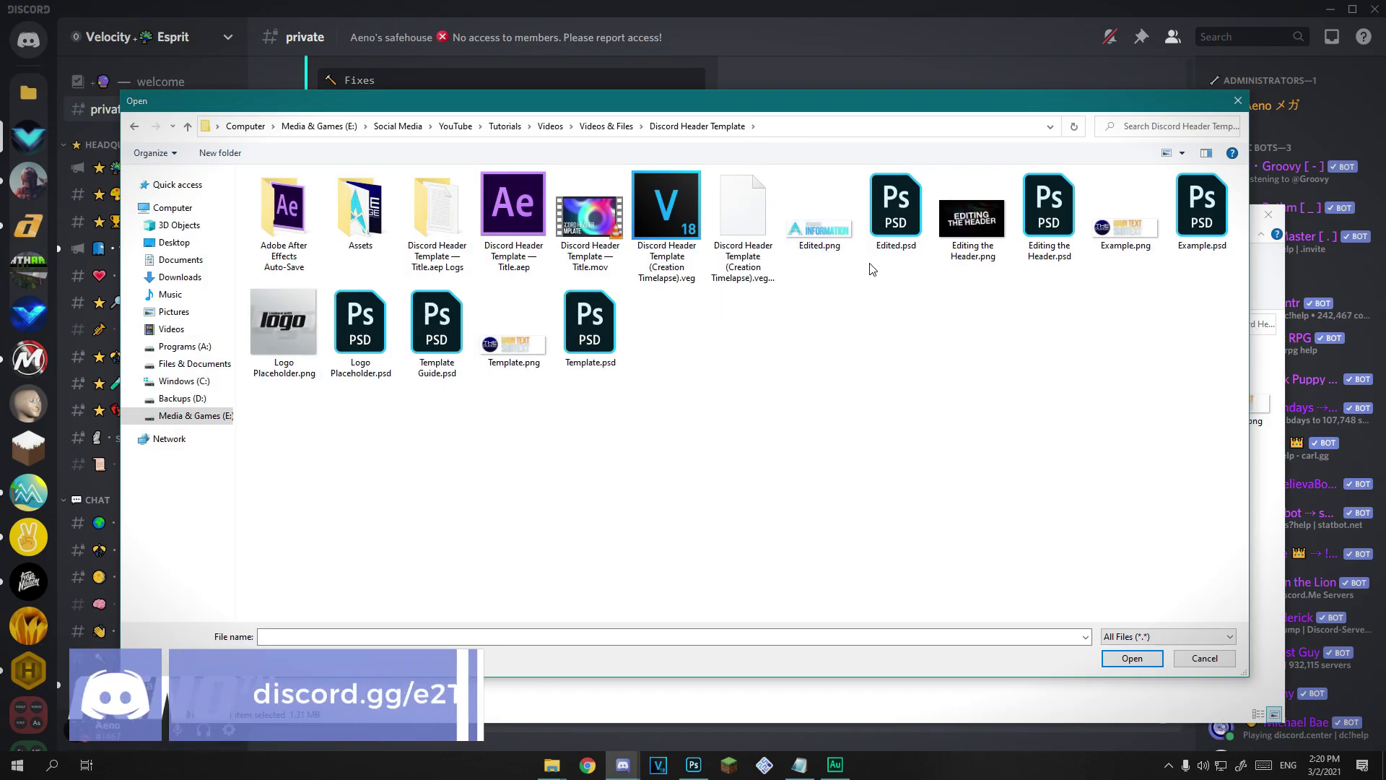
pyautogui.click(818, 245)
pyautogui.doubleClick(818, 245)
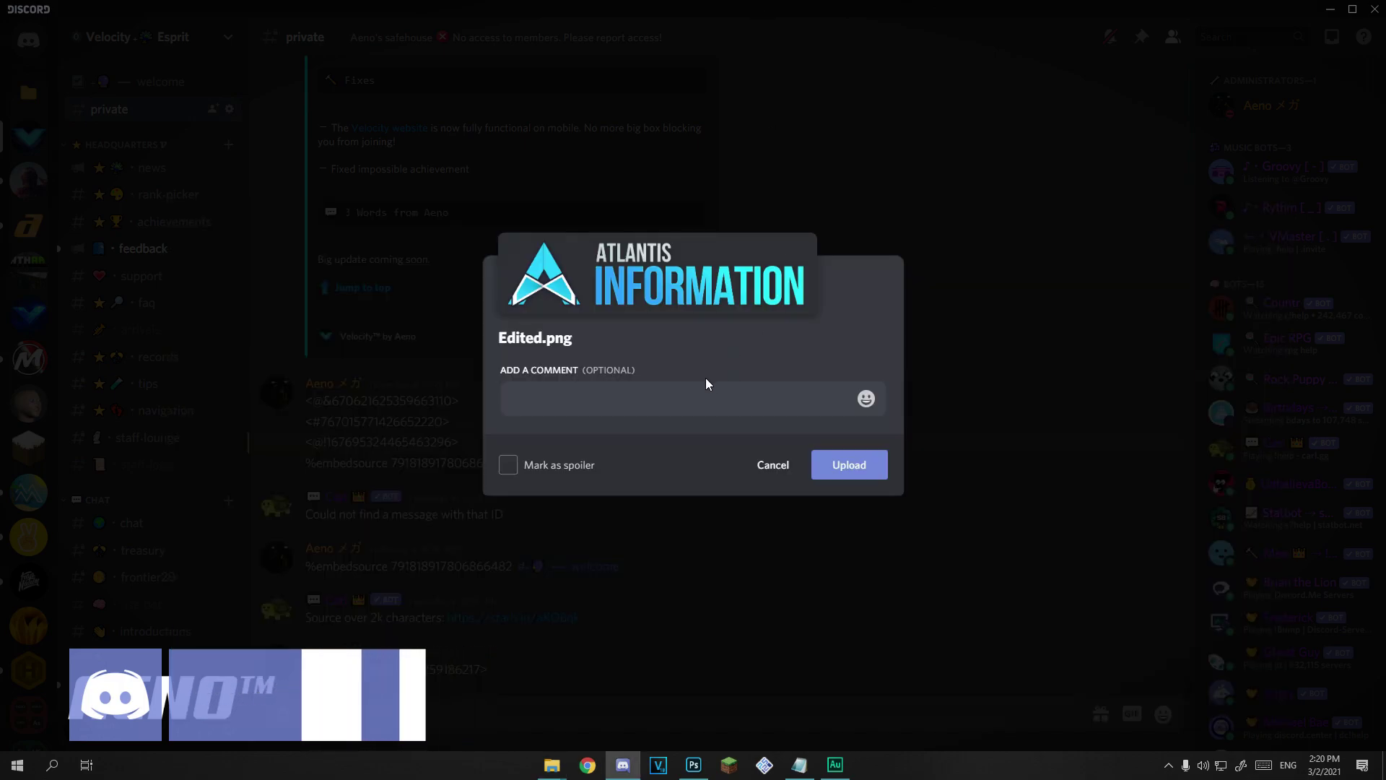
pyautogui.click(875, 464)
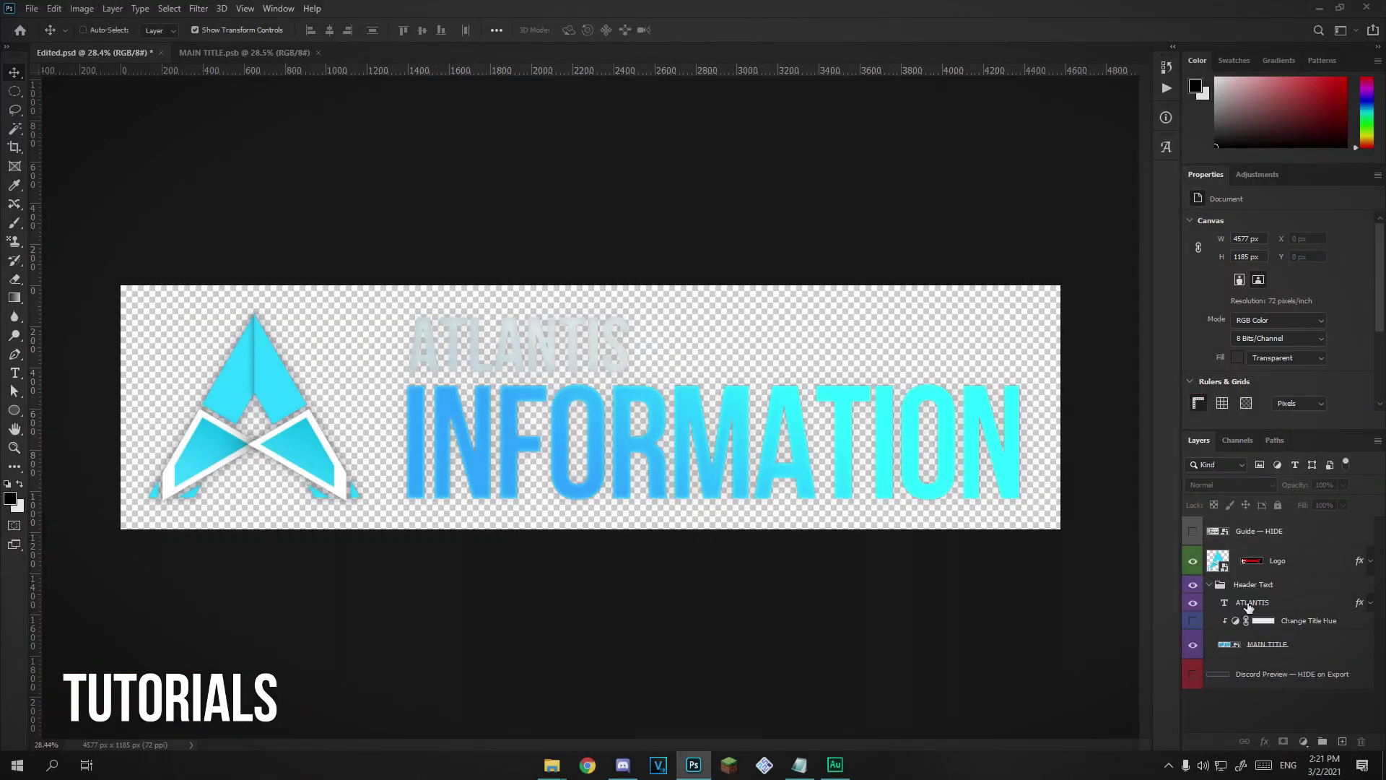
pyautogui.click(1247, 605)
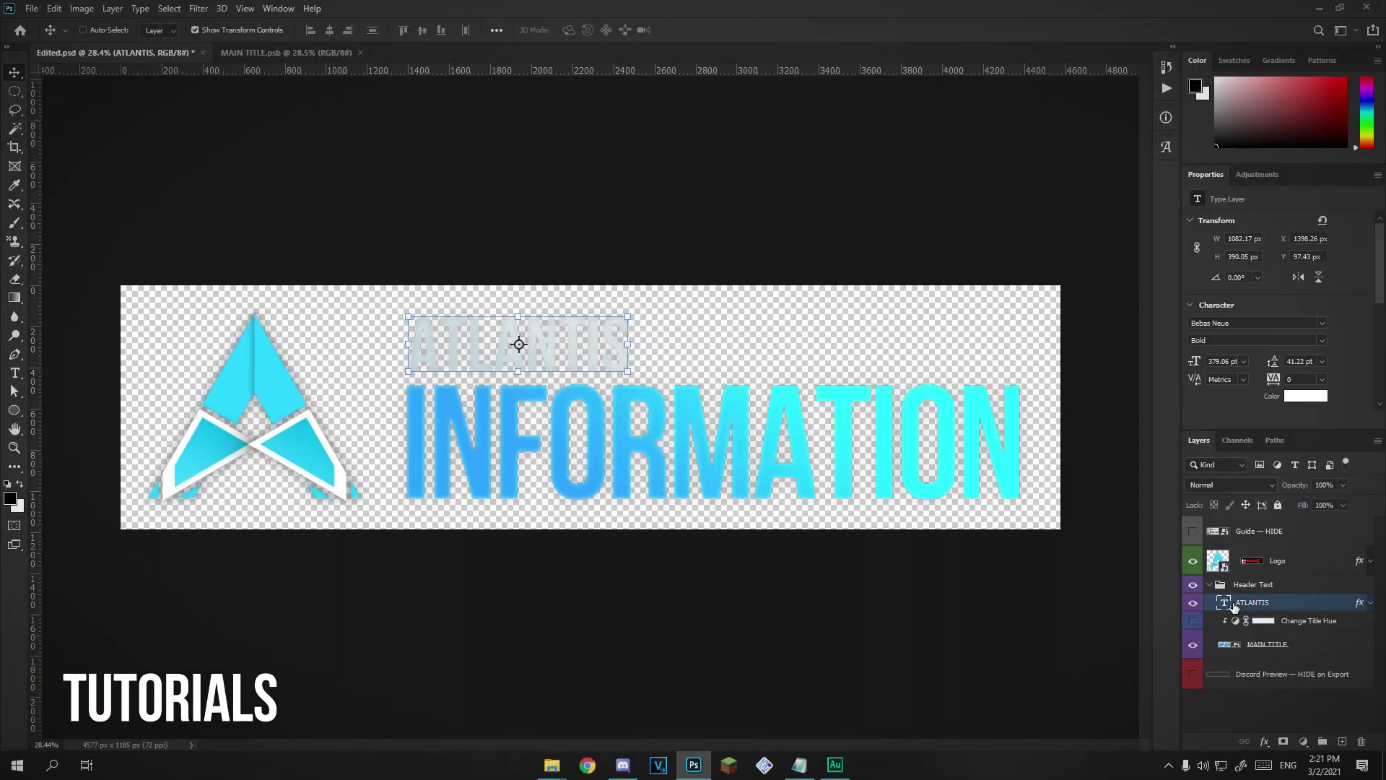
pyautogui.doubleClick(1233, 605)
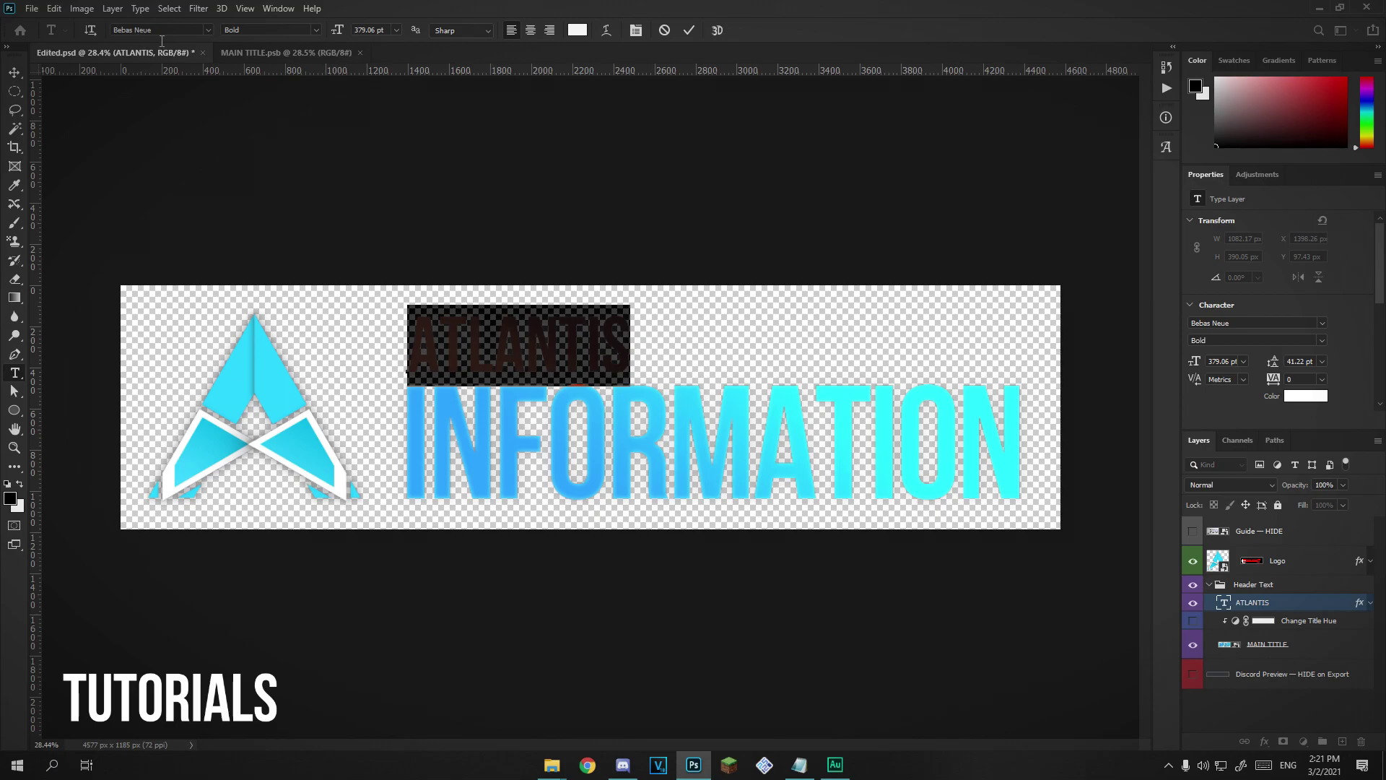
pyautogui.click(315, 30)
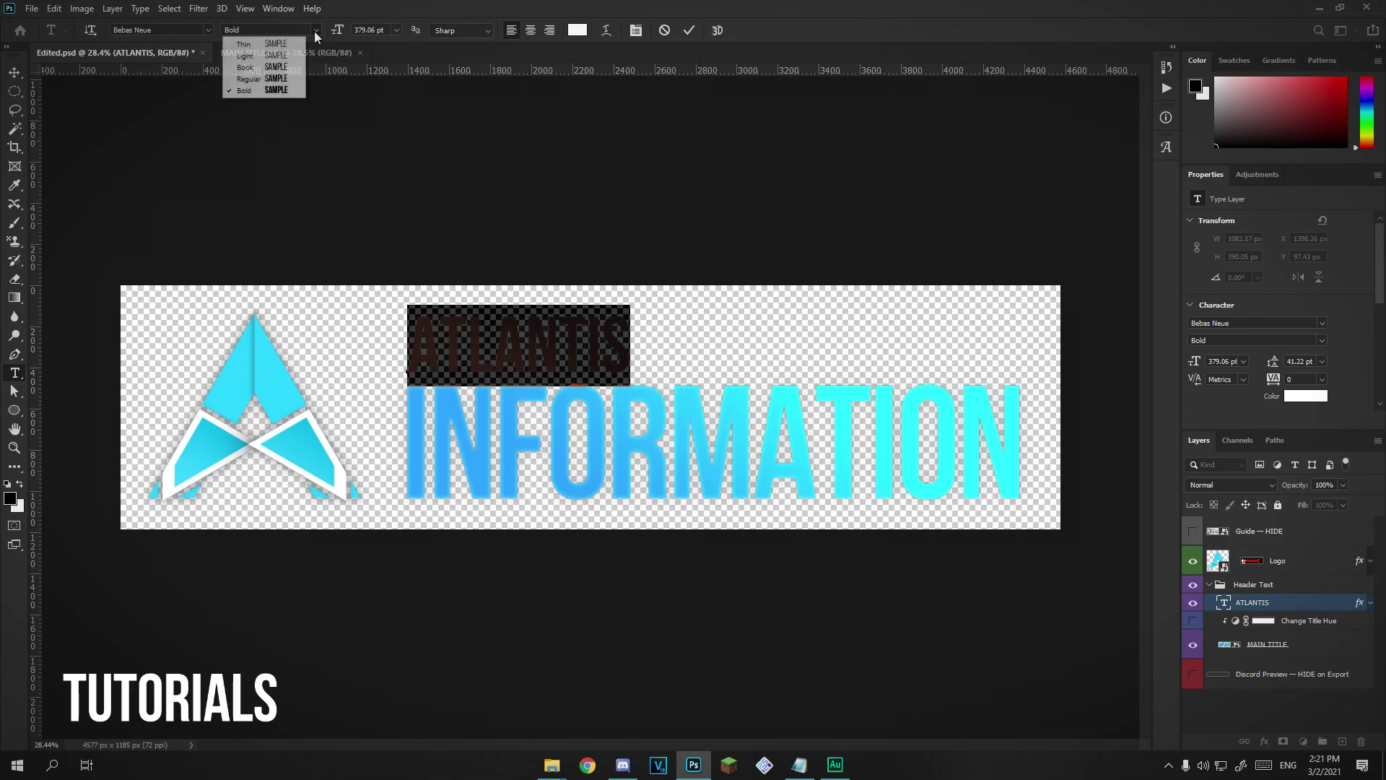
pyautogui.click(291, 91)
pyautogui.press('Escape')
pyautogui.press('v')
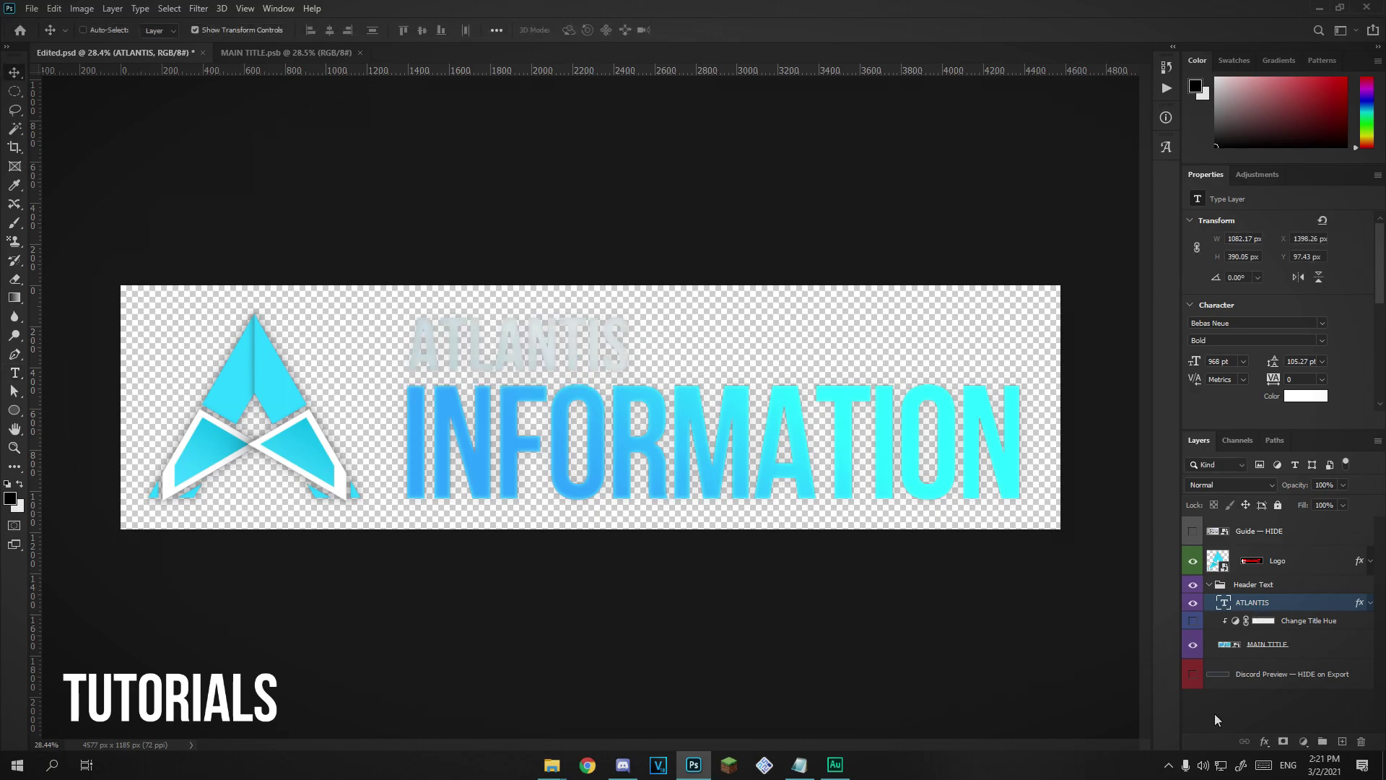
pyautogui.click(1214, 713)
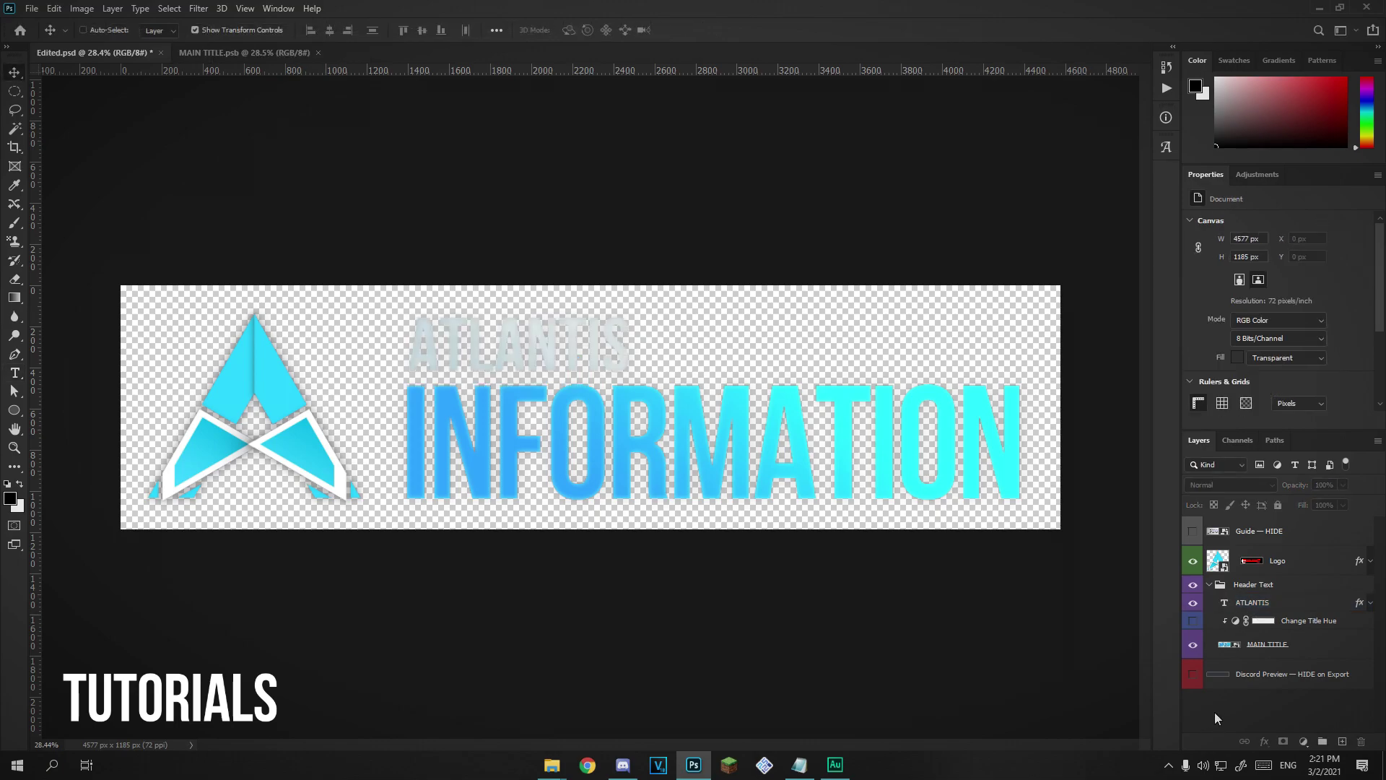